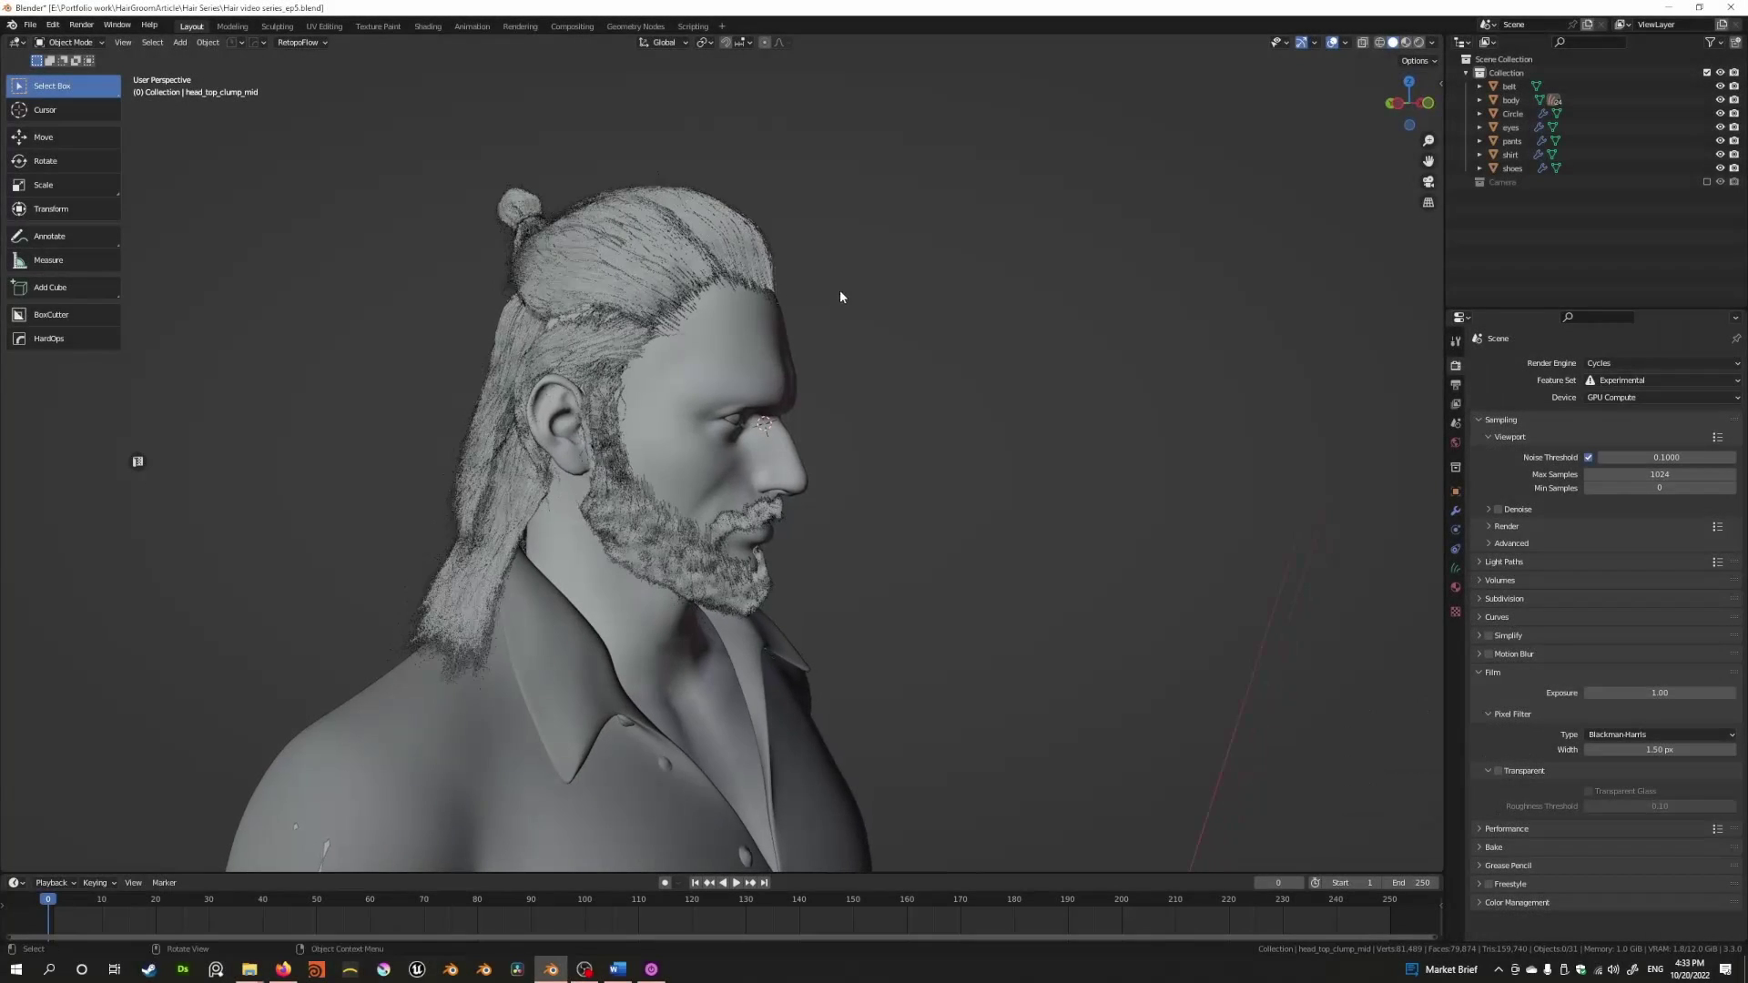
# Select the Grow/Shrink brush for the hair curves and display its tool settings
pyautogui.keyDown('shift'); pyautogui.moveTo(849, 320); pyautogui.dragTo(907, 373, button='middle'); pyautogui.keyUp('shift')
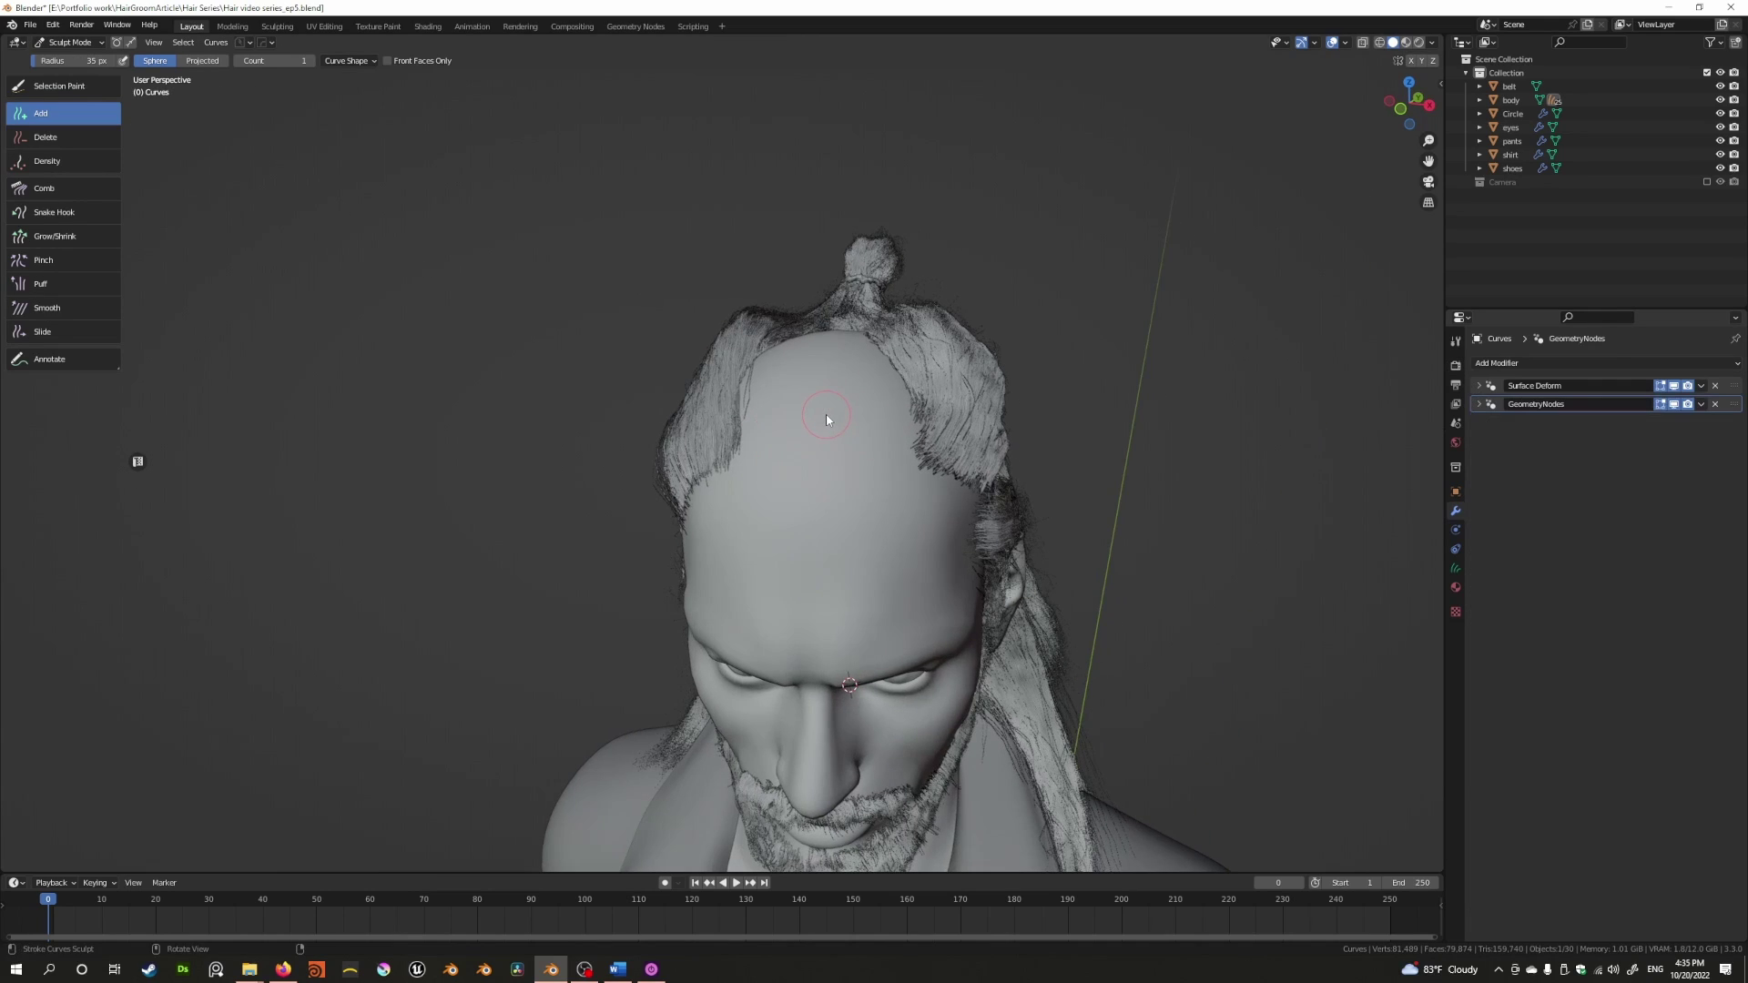
pyautogui.moveTo(827, 420); pyautogui.dragTo(738, 469, button='middle')
pyautogui.click(57, 237)
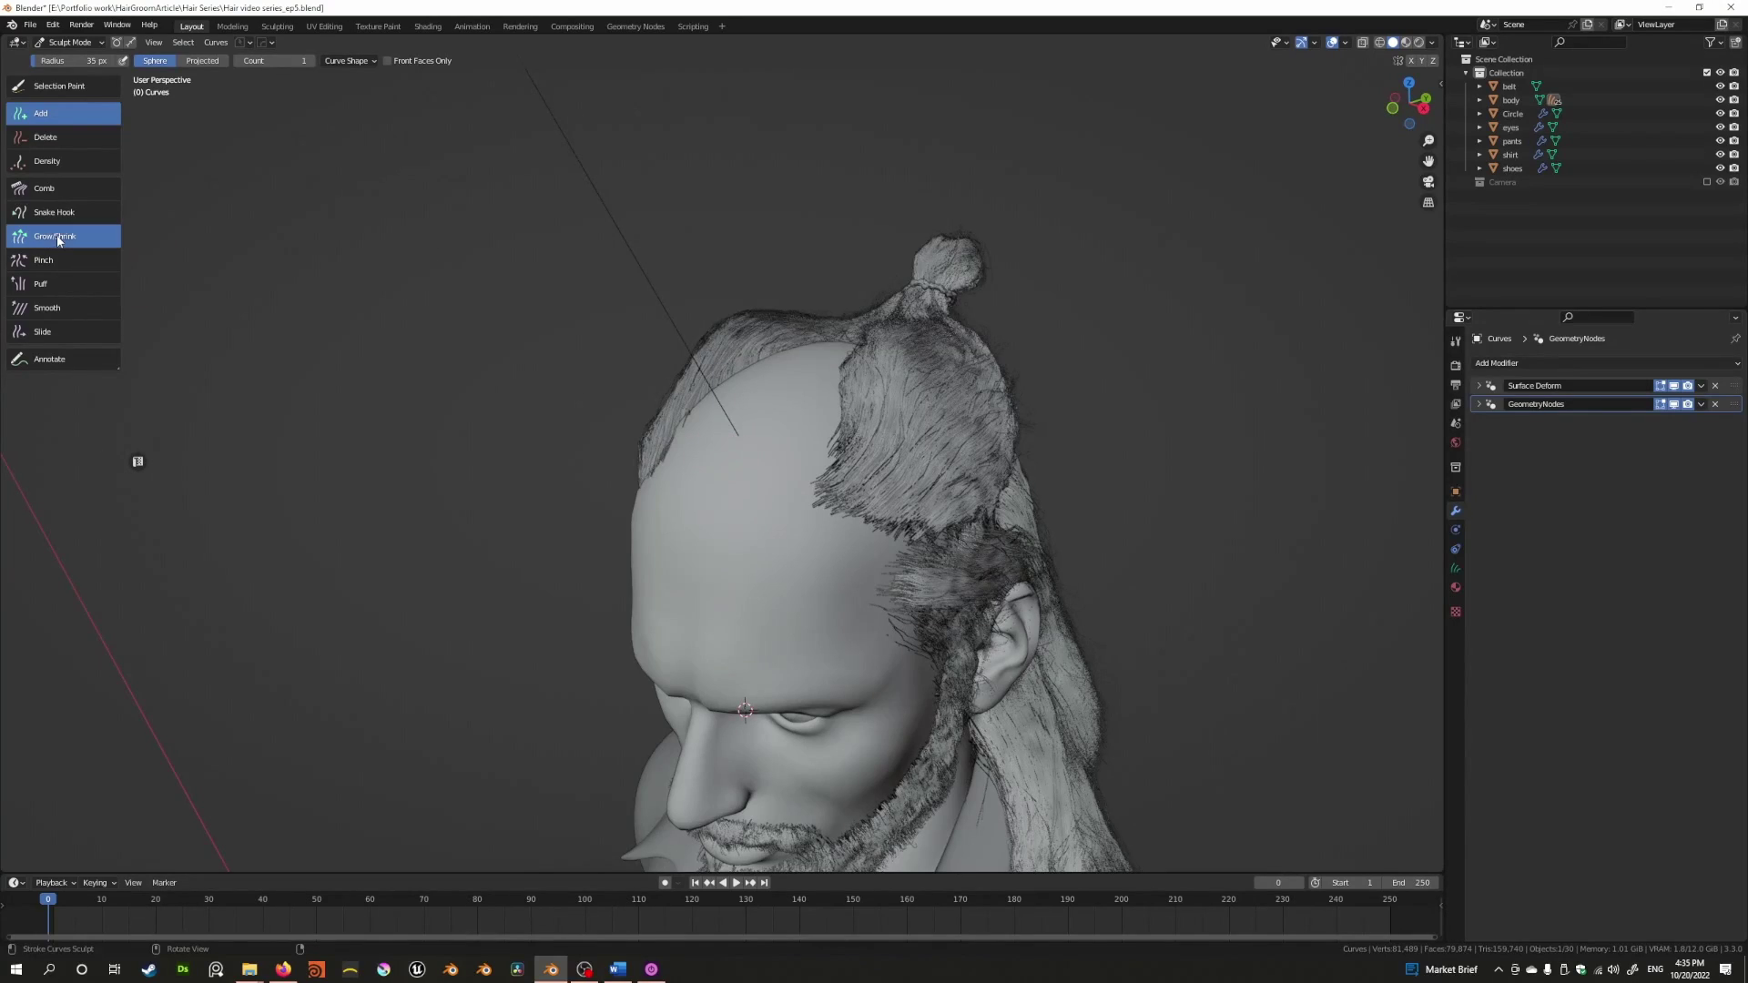
pyautogui.scroll(-3, 648, 417)
pyautogui.moveTo(648, 417); pyautogui.dragTo(626, 400, button='middle')
pyautogui.click(1454, 342)
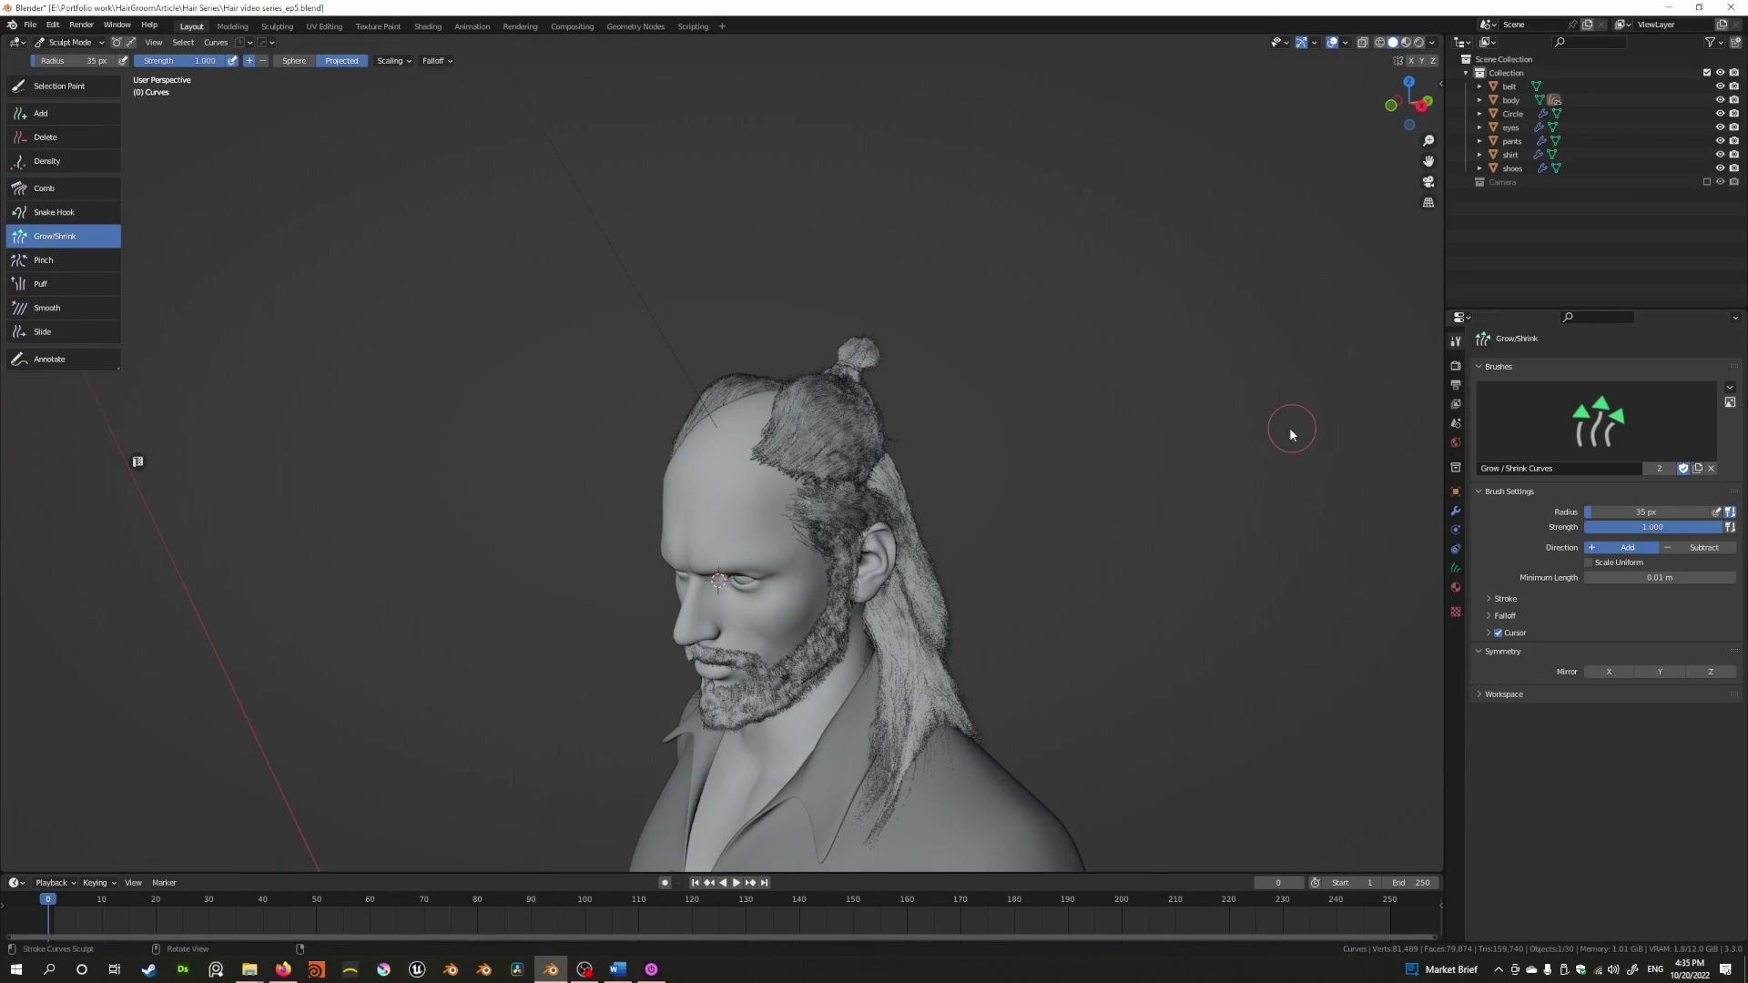
# Examine the Grow/Shrink brush's stroke and cursor settings
pyautogui.moveTo(765, 461)
pyautogui.mouseDown(button='middle')
pyautogui.moveTo(811, 445)
pyautogui.moveTo(754, 436)
pyautogui.mouseUp(button='middle')
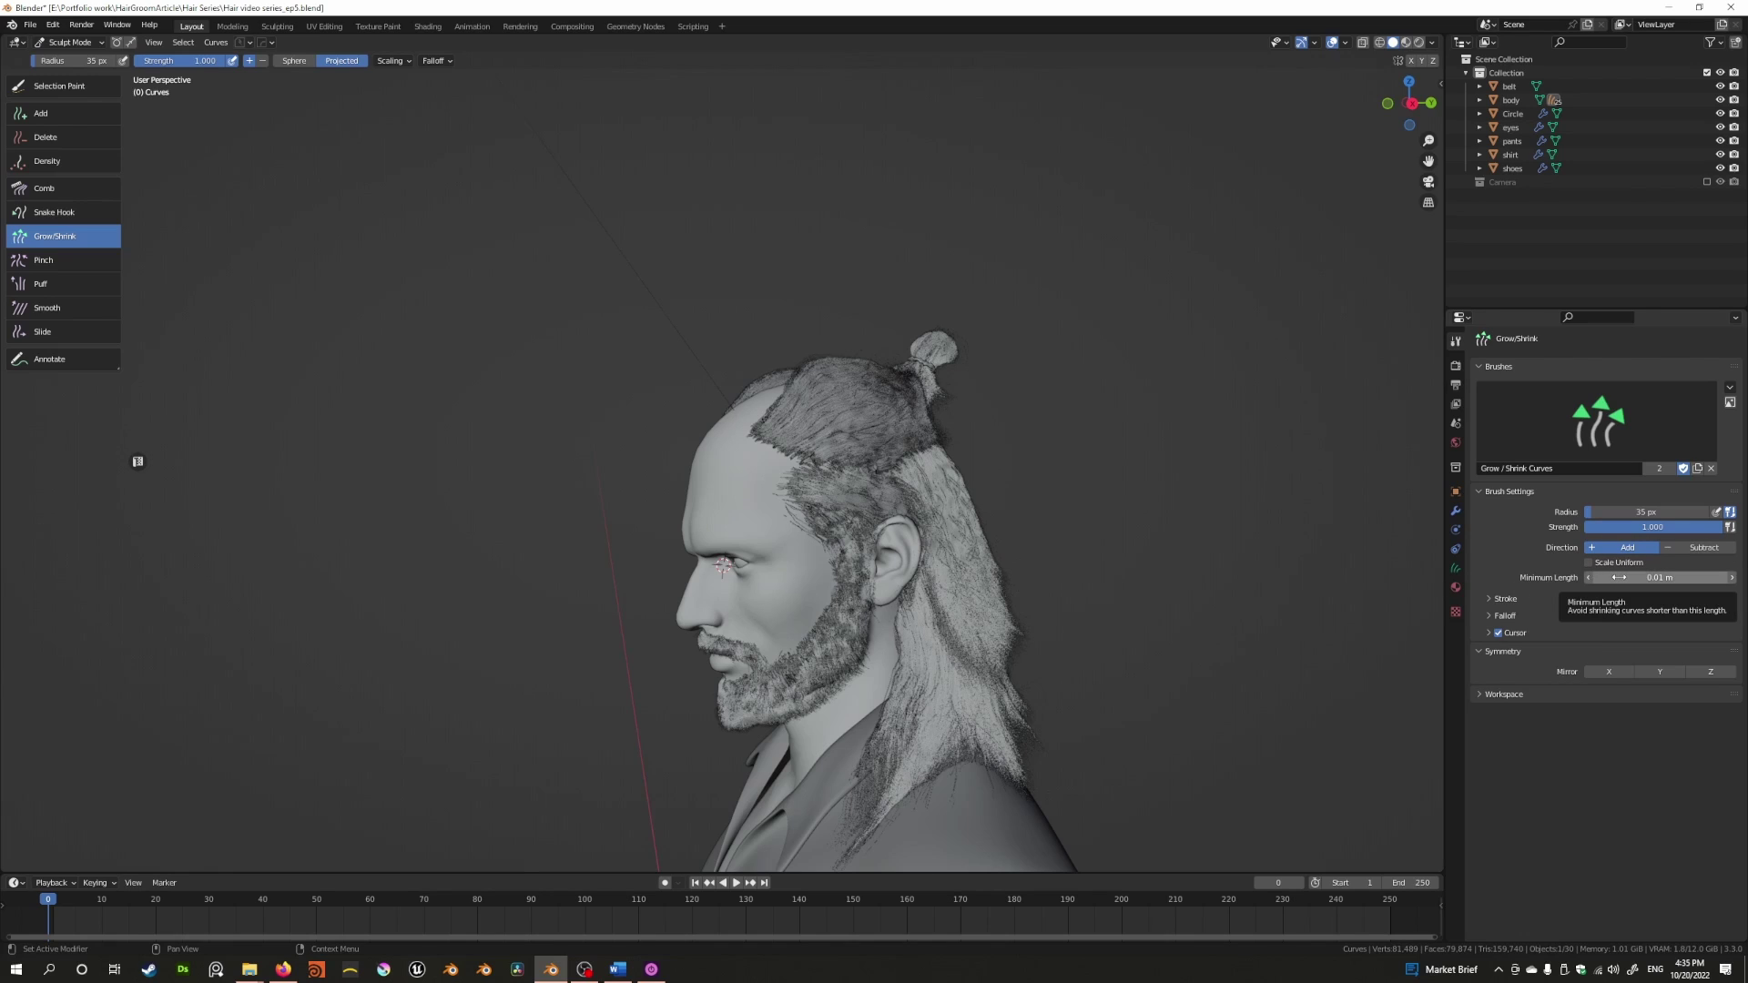
pyautogui.click(1493, 599)
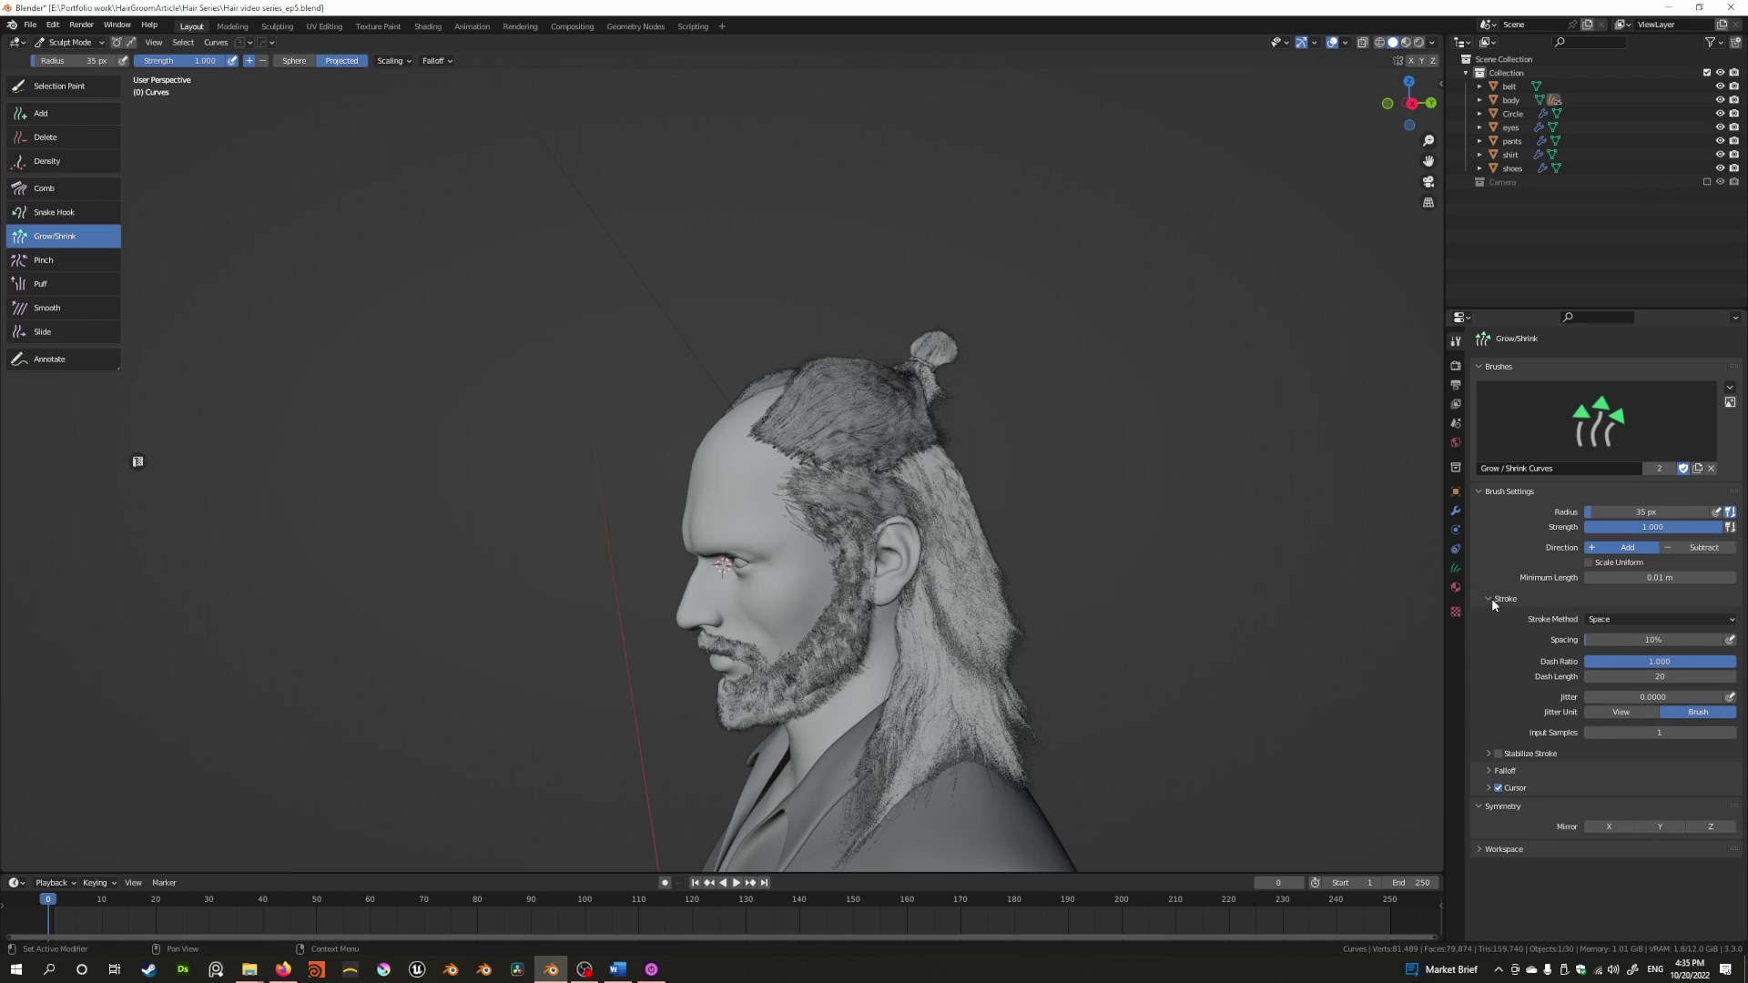
pyautogui.click(1491, 598)
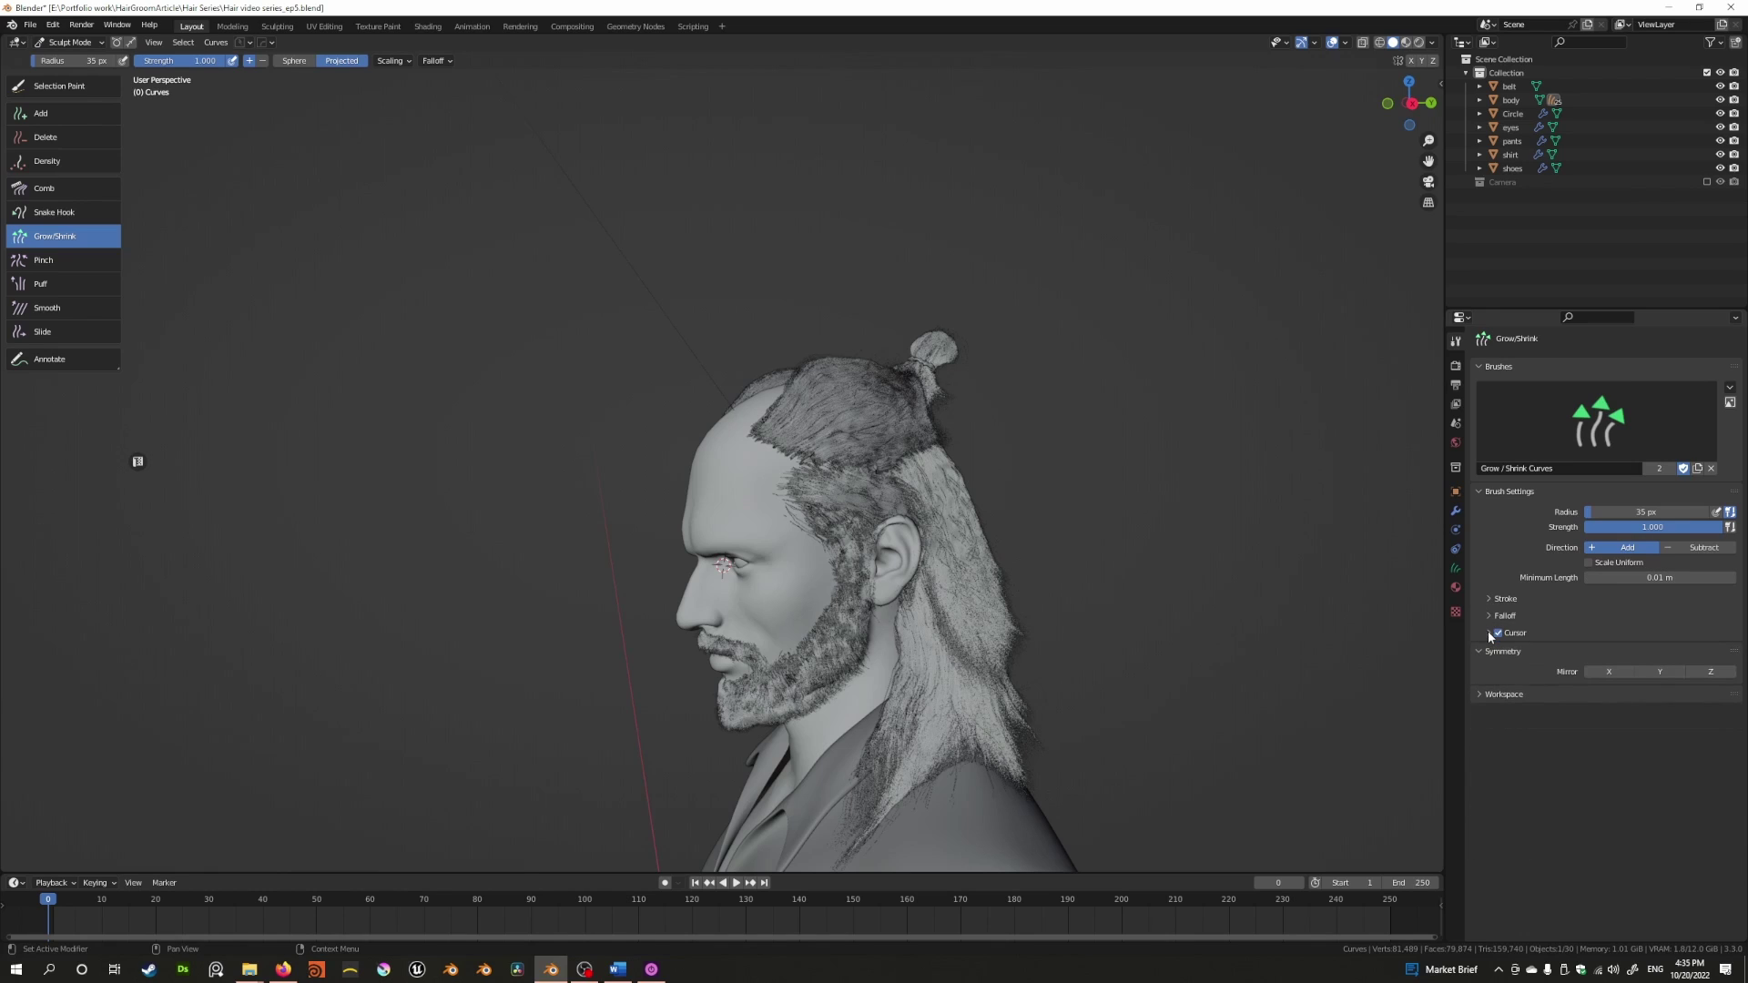
pyautogui.click(1487, 632)
pyautogui.click(1487, 632)
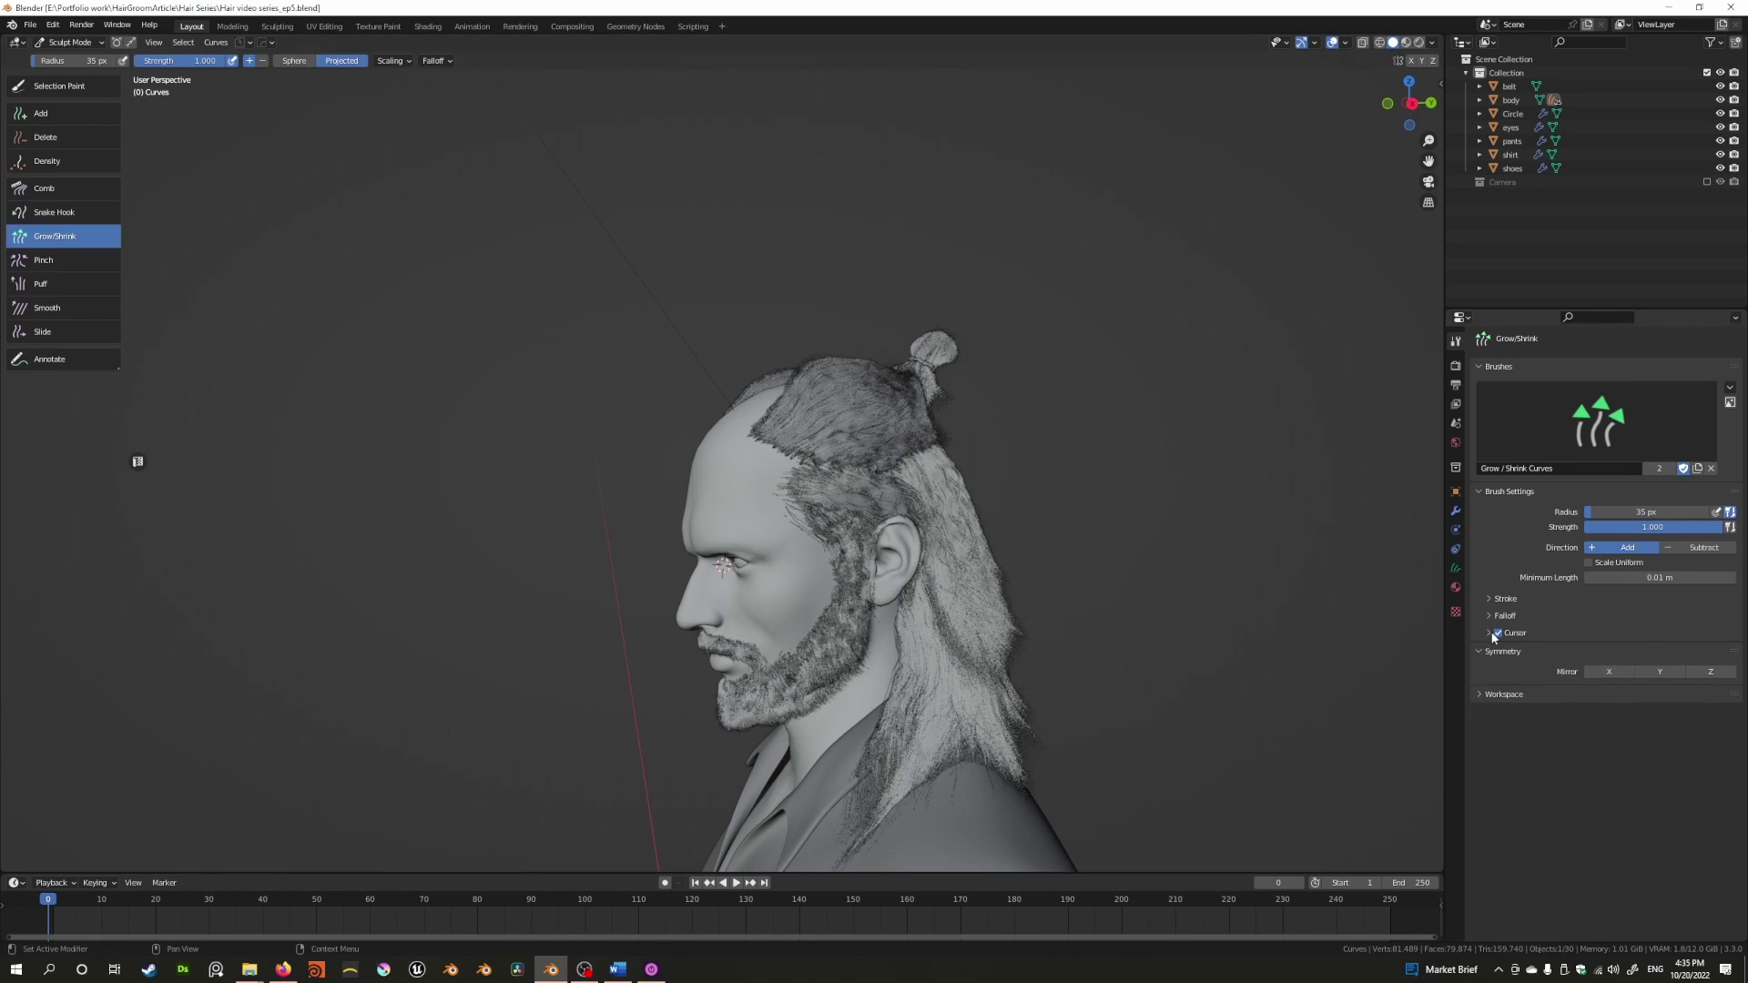
pyautogui.click(1487, 632)
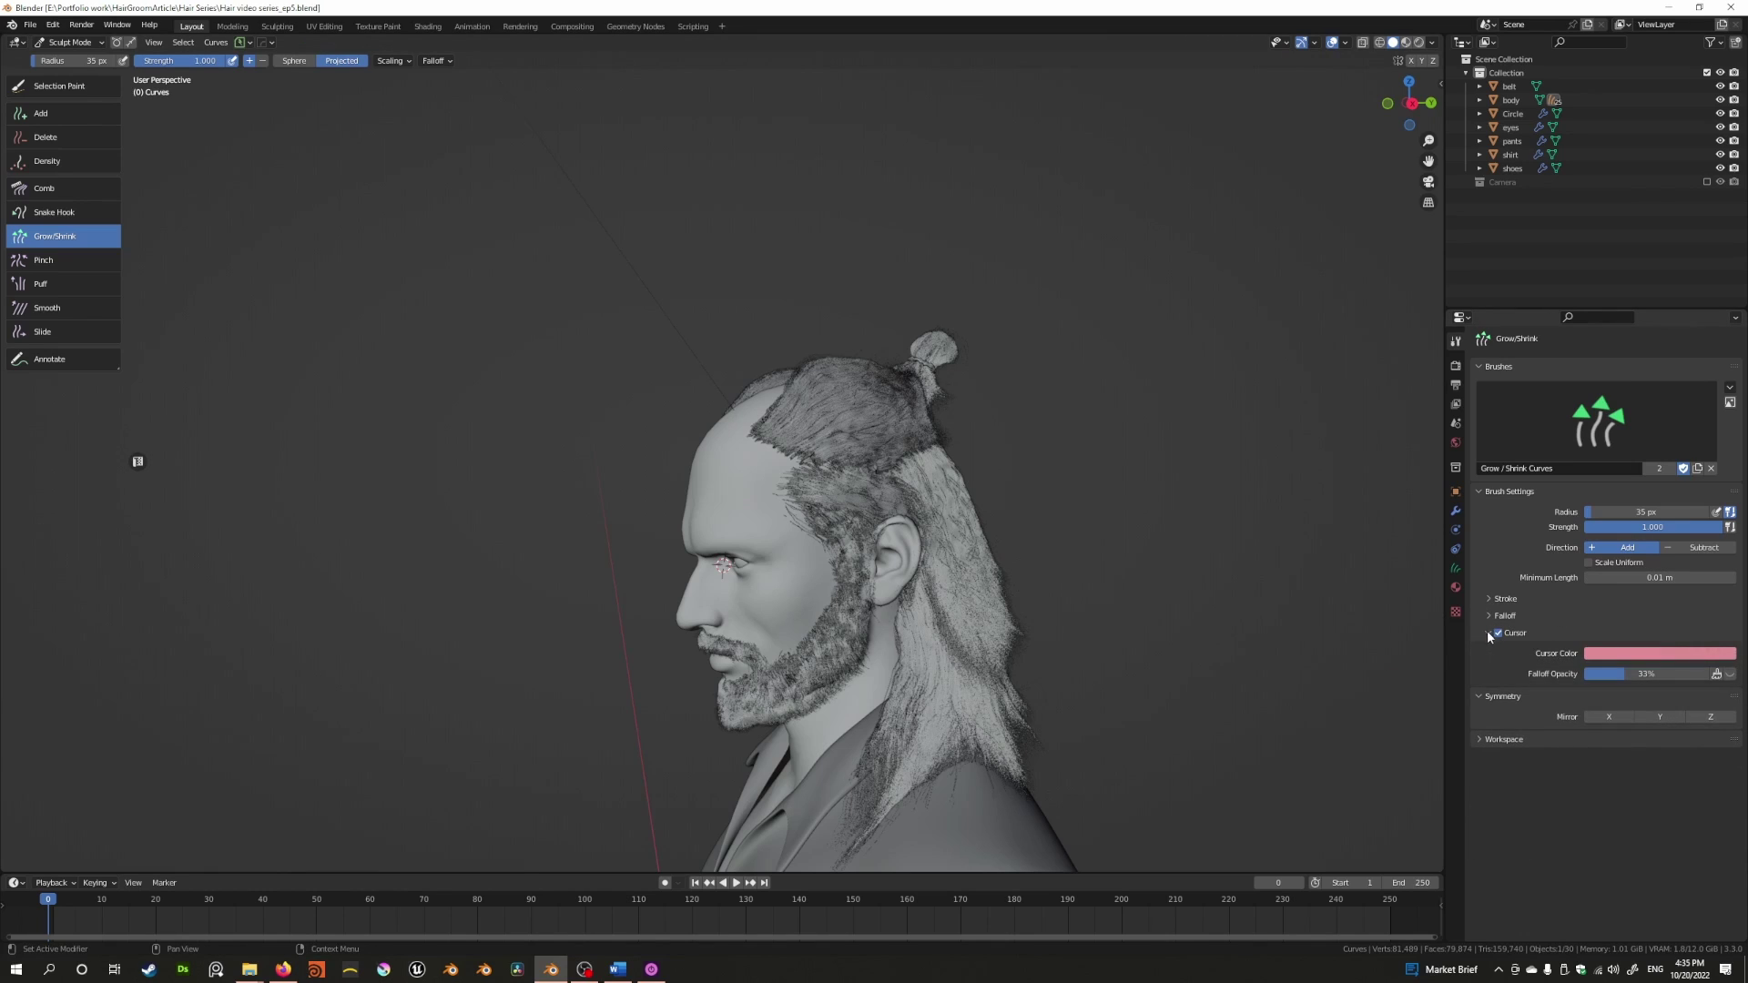
pyautogui.click(1488, 633)
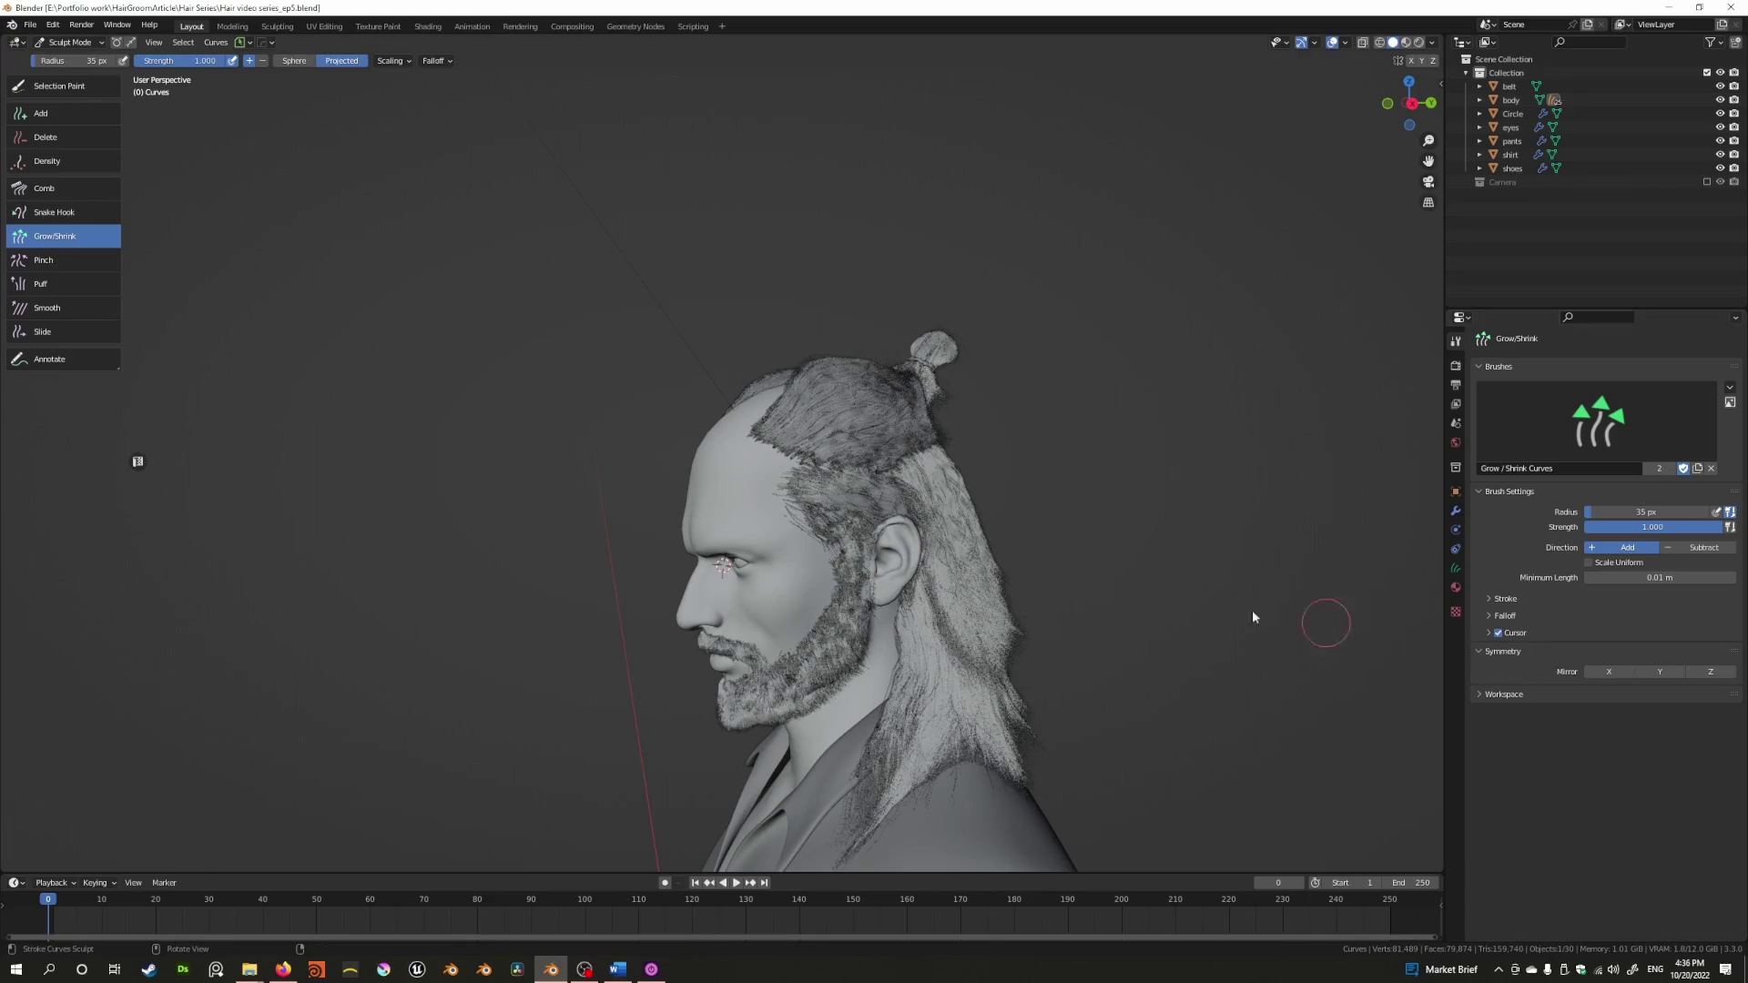
# Add a dense patch of hair curves on the bare scalp above the forehead with the Density brush
pyautogui.moveTo(832, 524); pyautogui.dragTo(692, 427, button='middle')
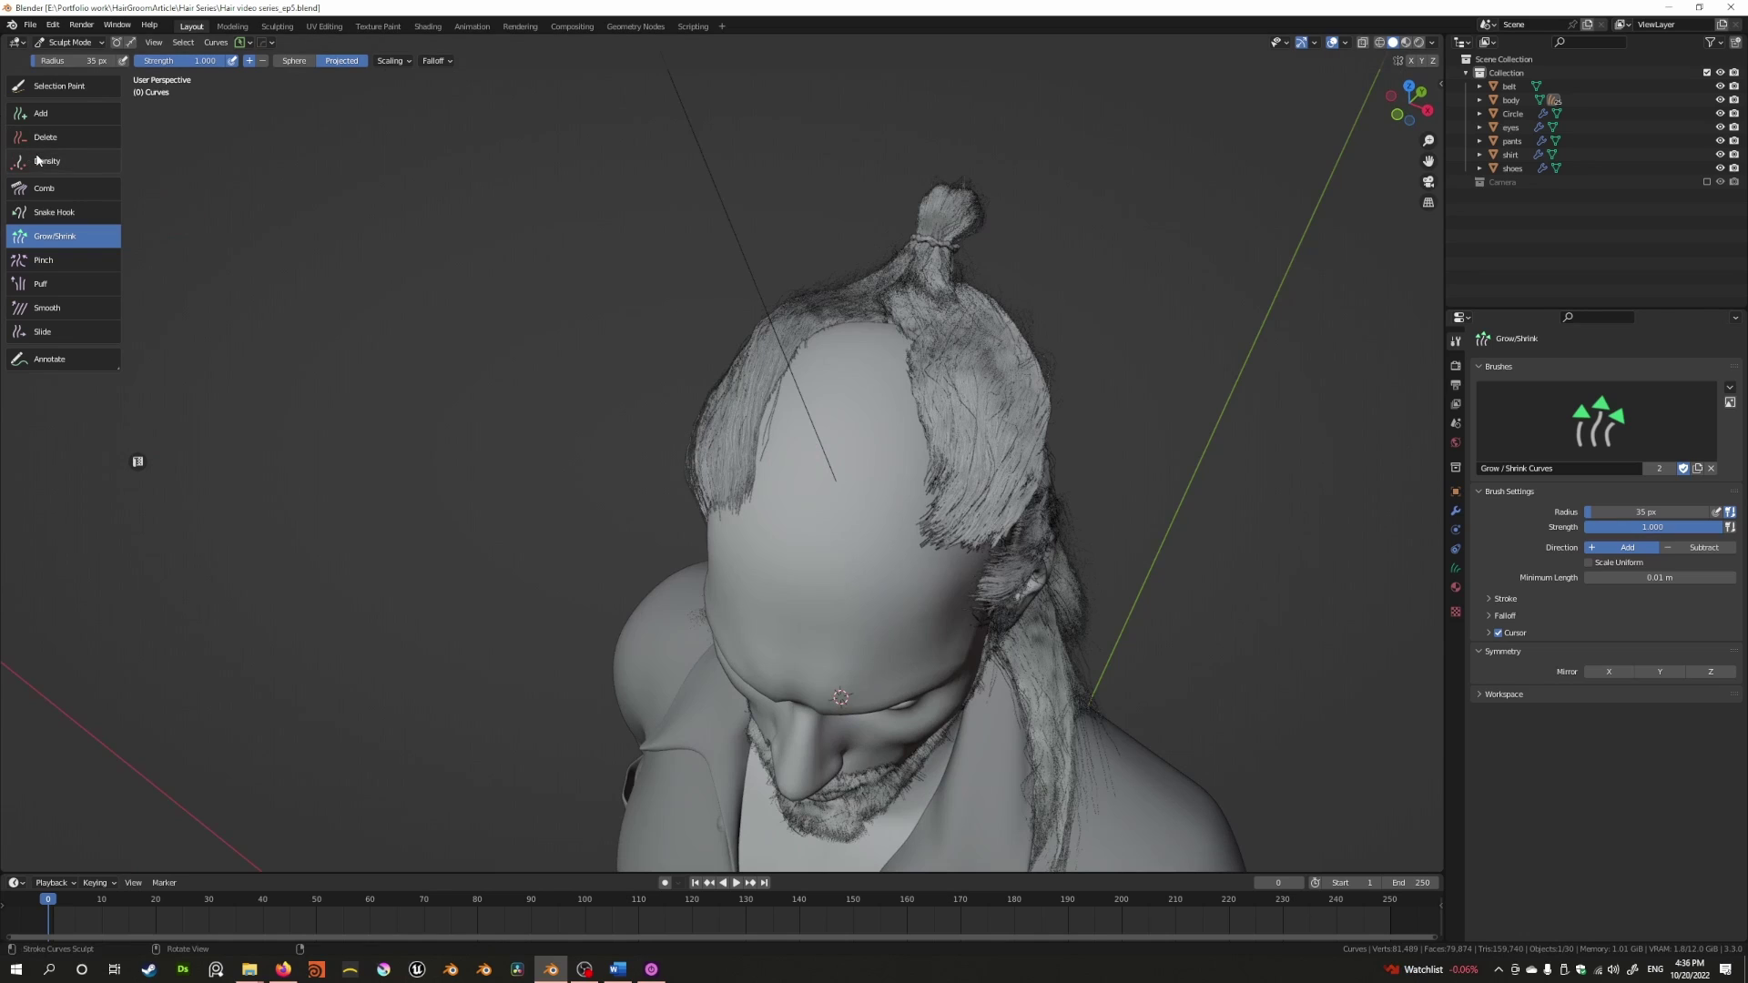
pyautogui.click(39, 160)
pyautogui.click(835, 479)
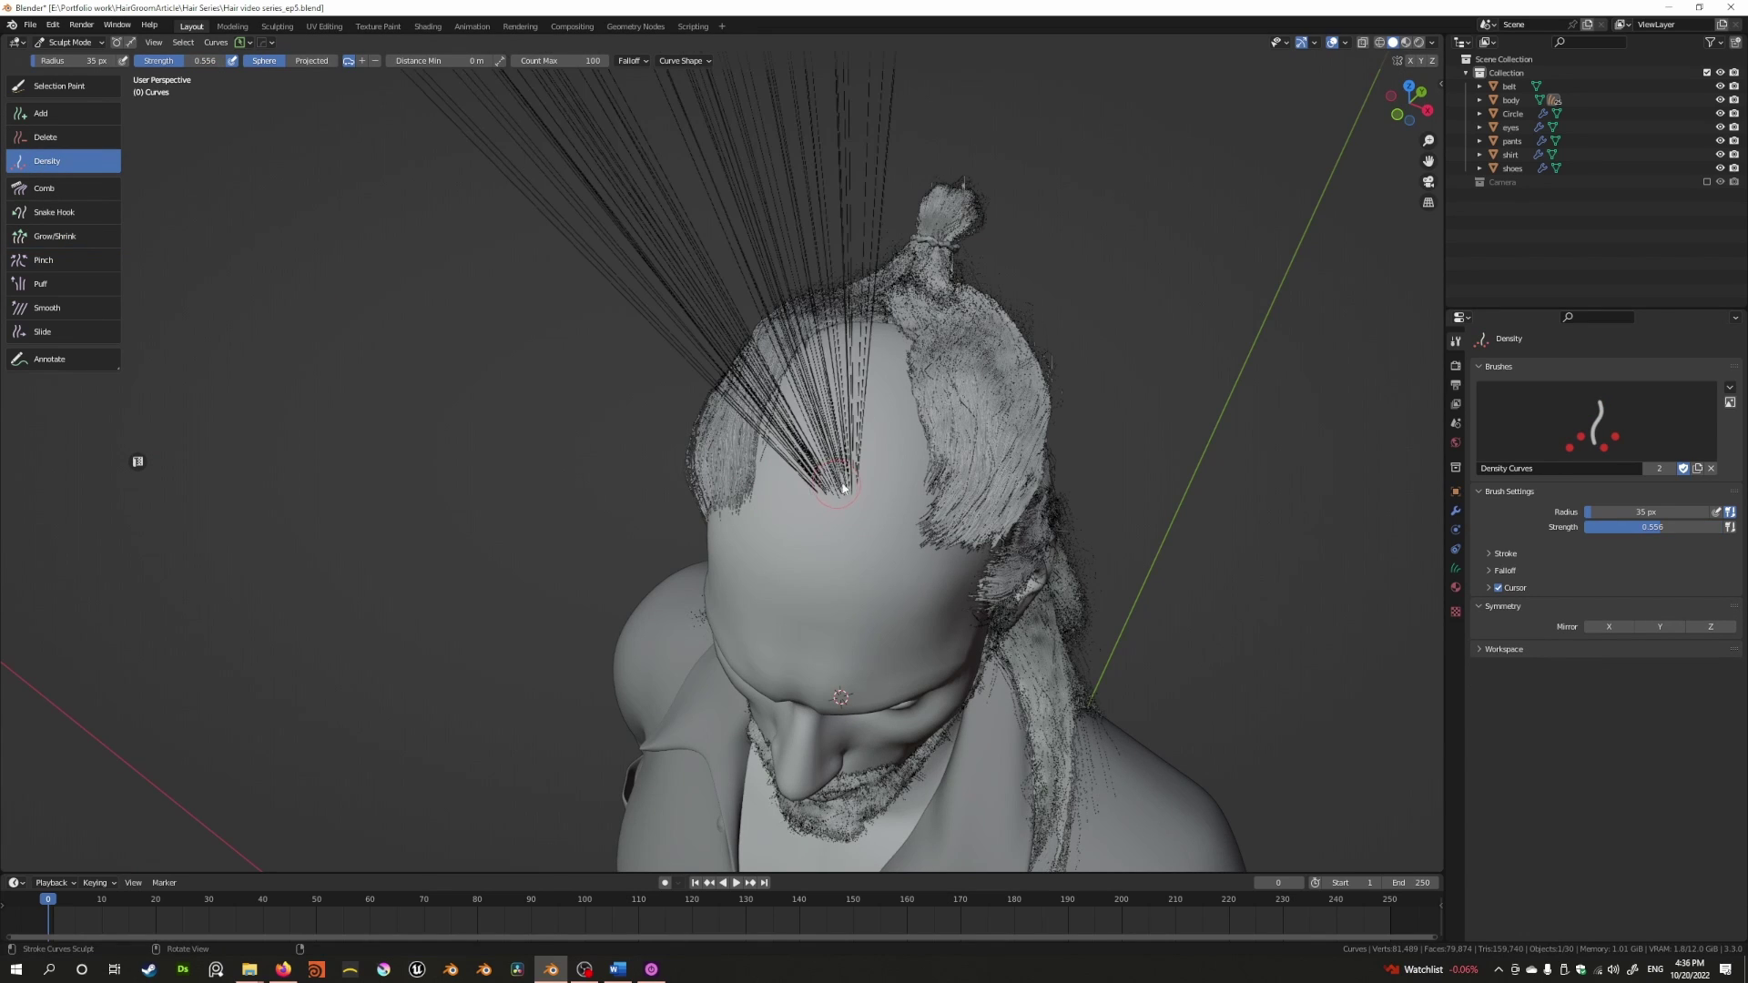
pyautogui.moveTo(843, 488); pyautogui.dragTo(661, 507, button='middle')
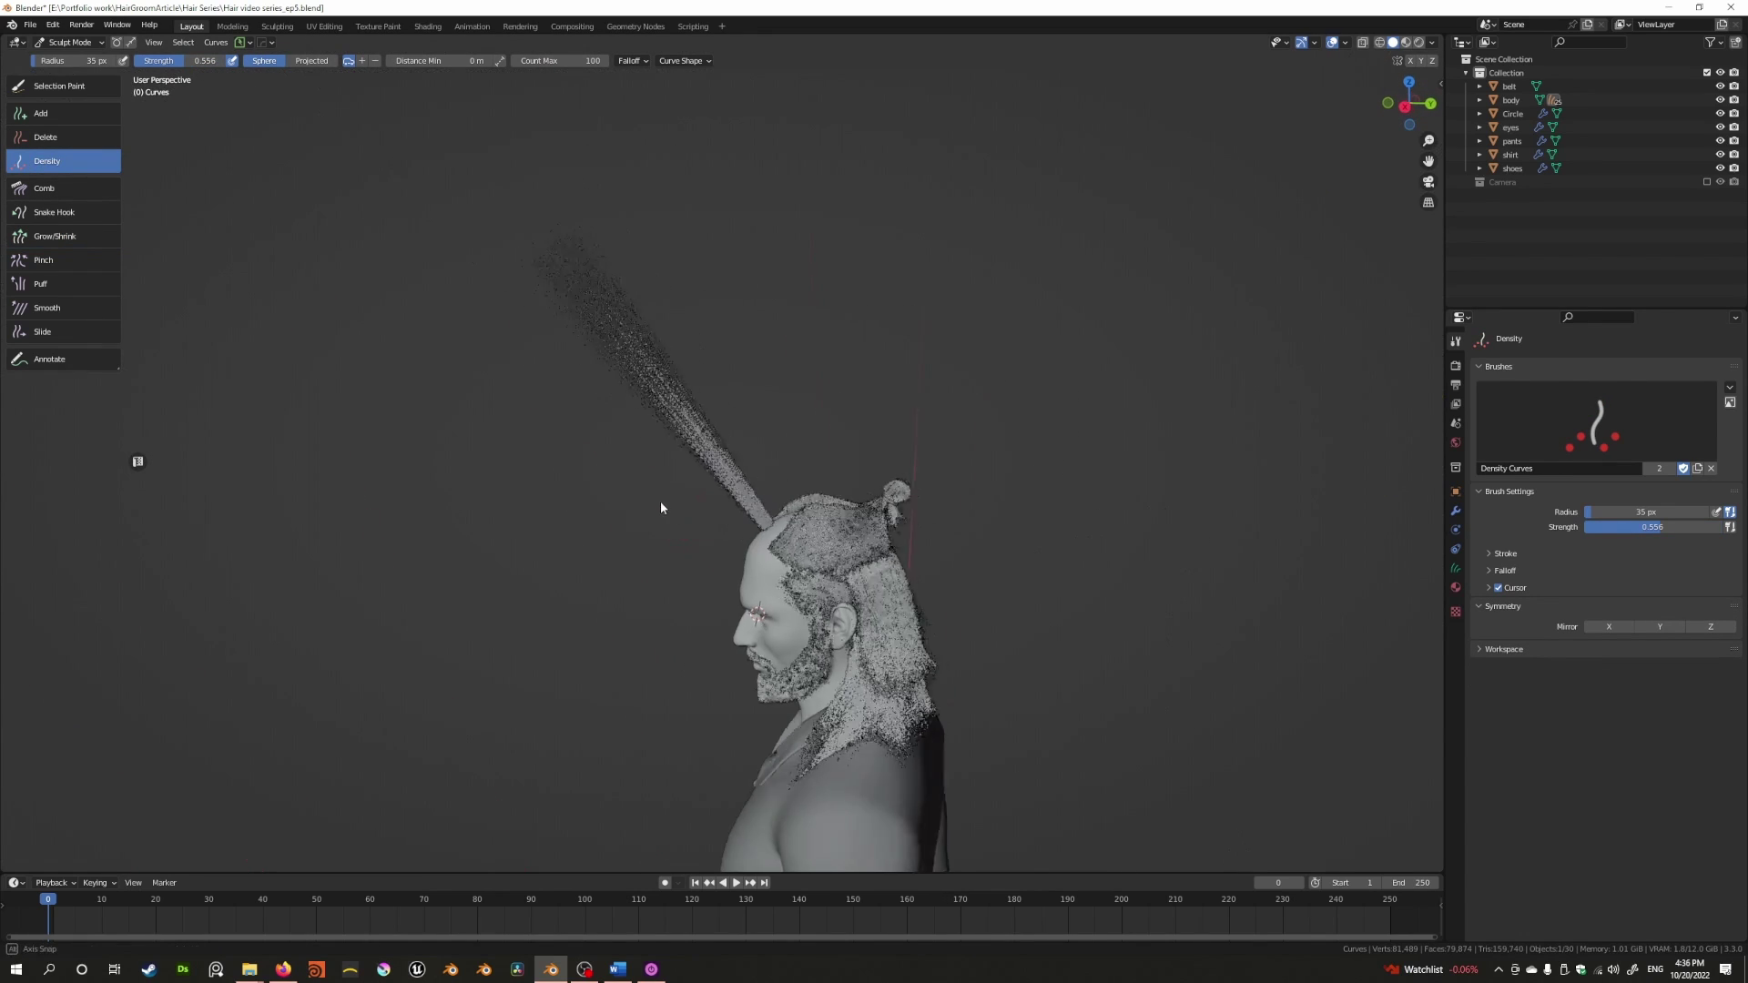
# Set the Grow/Shrink brush radius to 118 px and lengthen the new strands above the forehead
pyautogui.scroll(3, 669, 512)
pyautogui.click(38, 238)
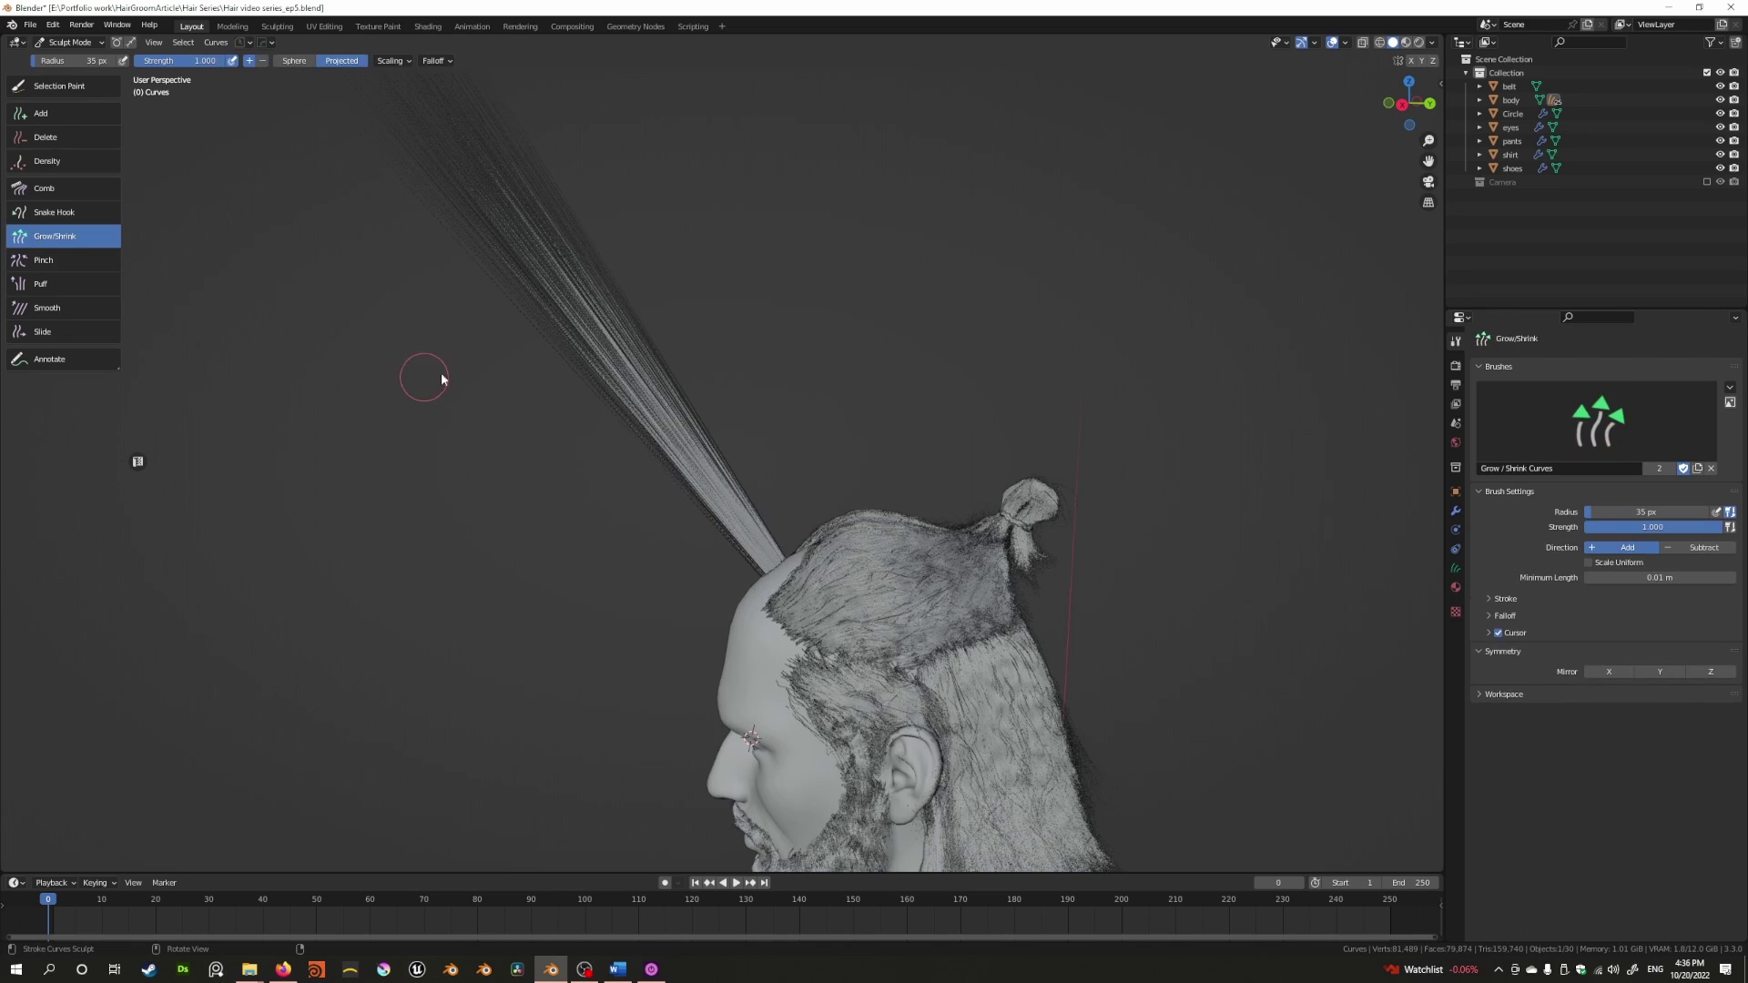
pyautogui.moveTo(441, 377); pyautogui.dragTo(522, 381, button='middle')
pyautogui.press('f')
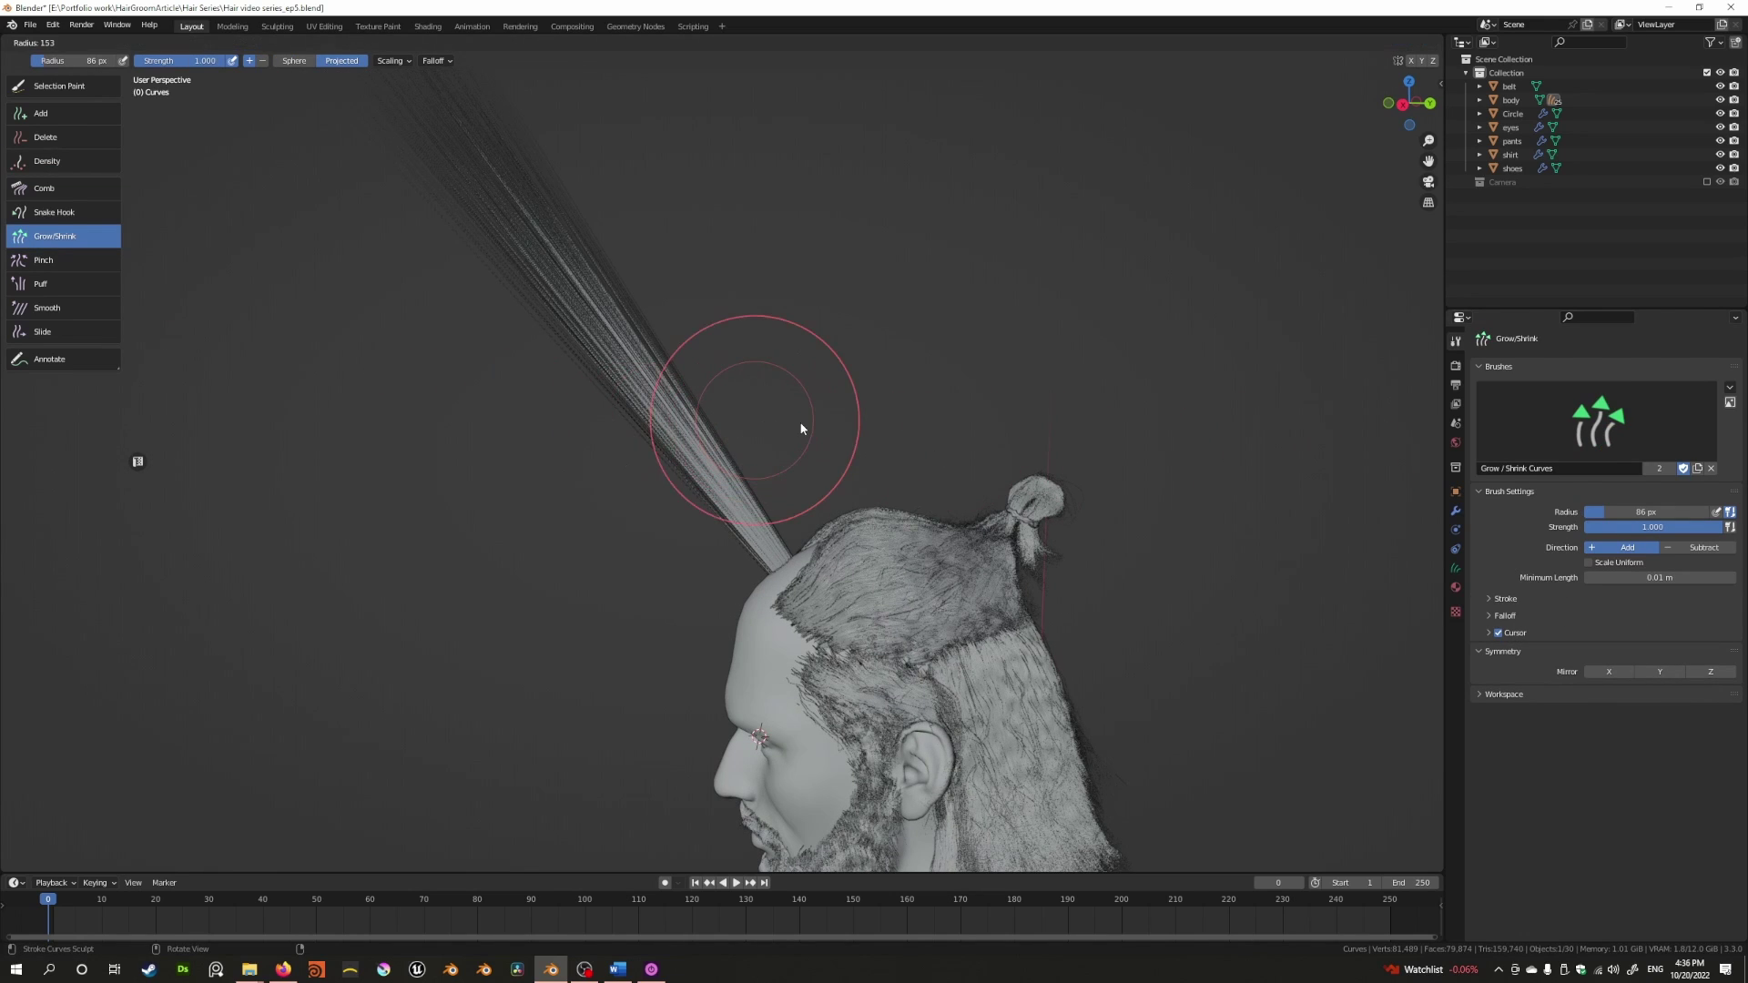
pyautogui.click(737, 435)
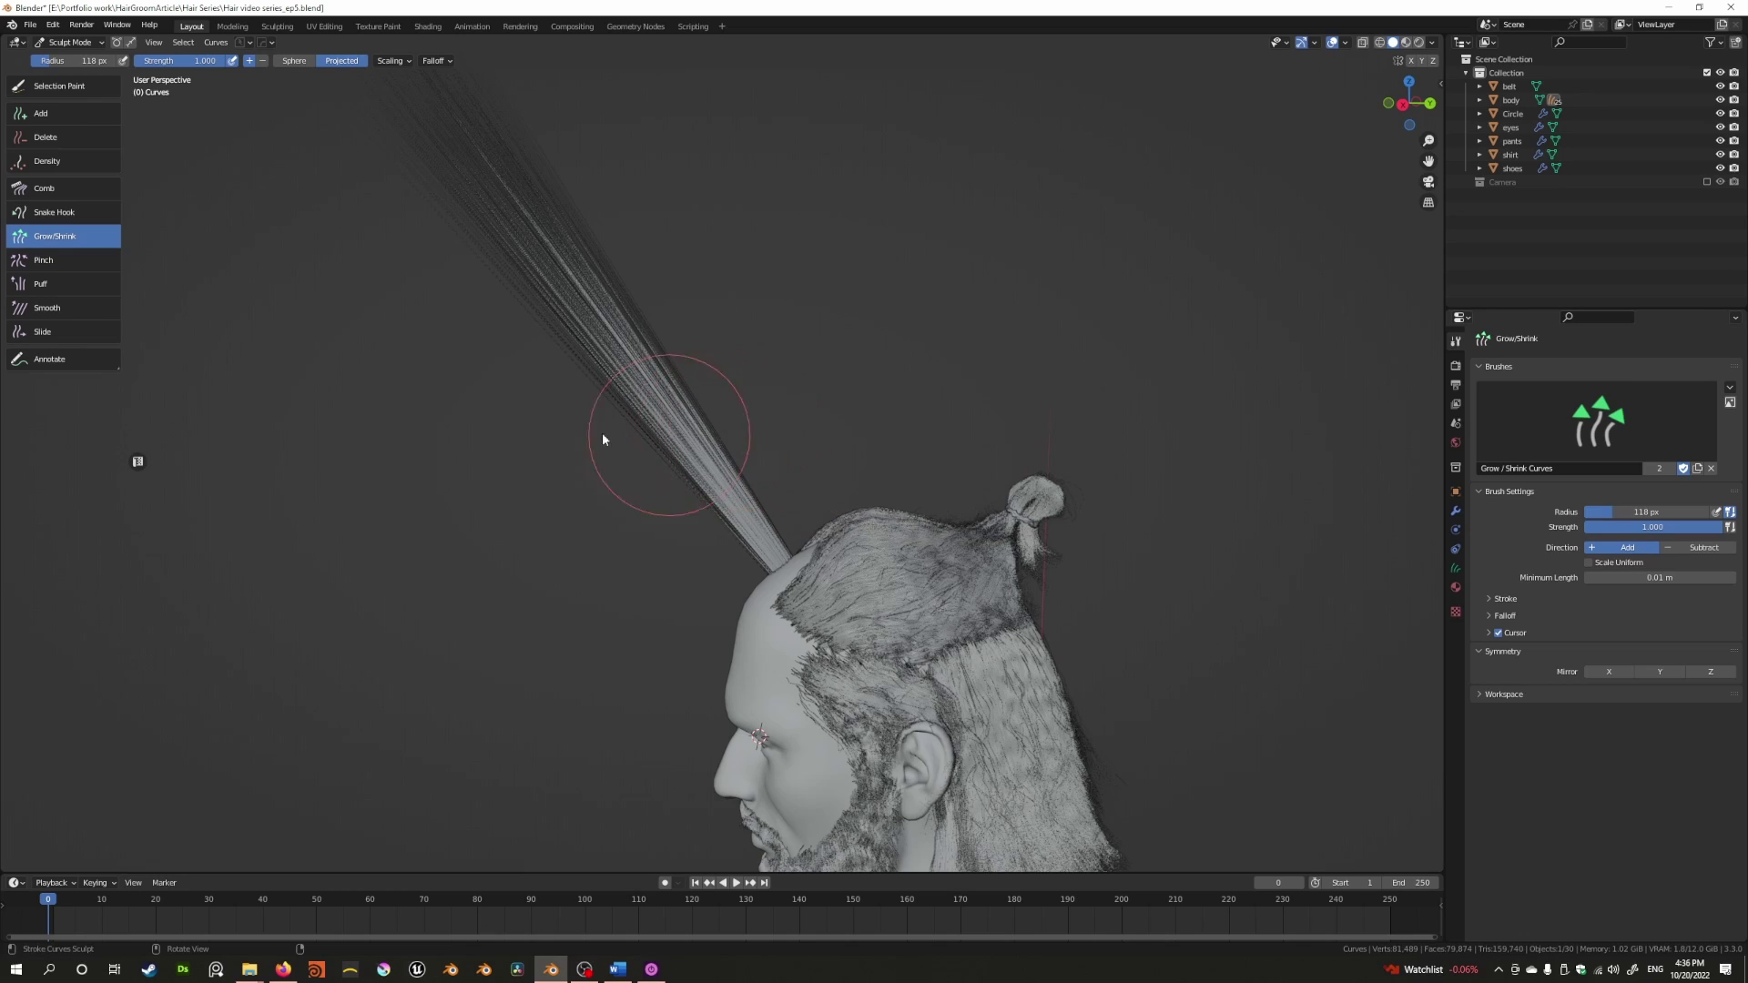
pyautogui.moveTo(581, 451); pyautogui.dragTo(614, 454, button='middle')
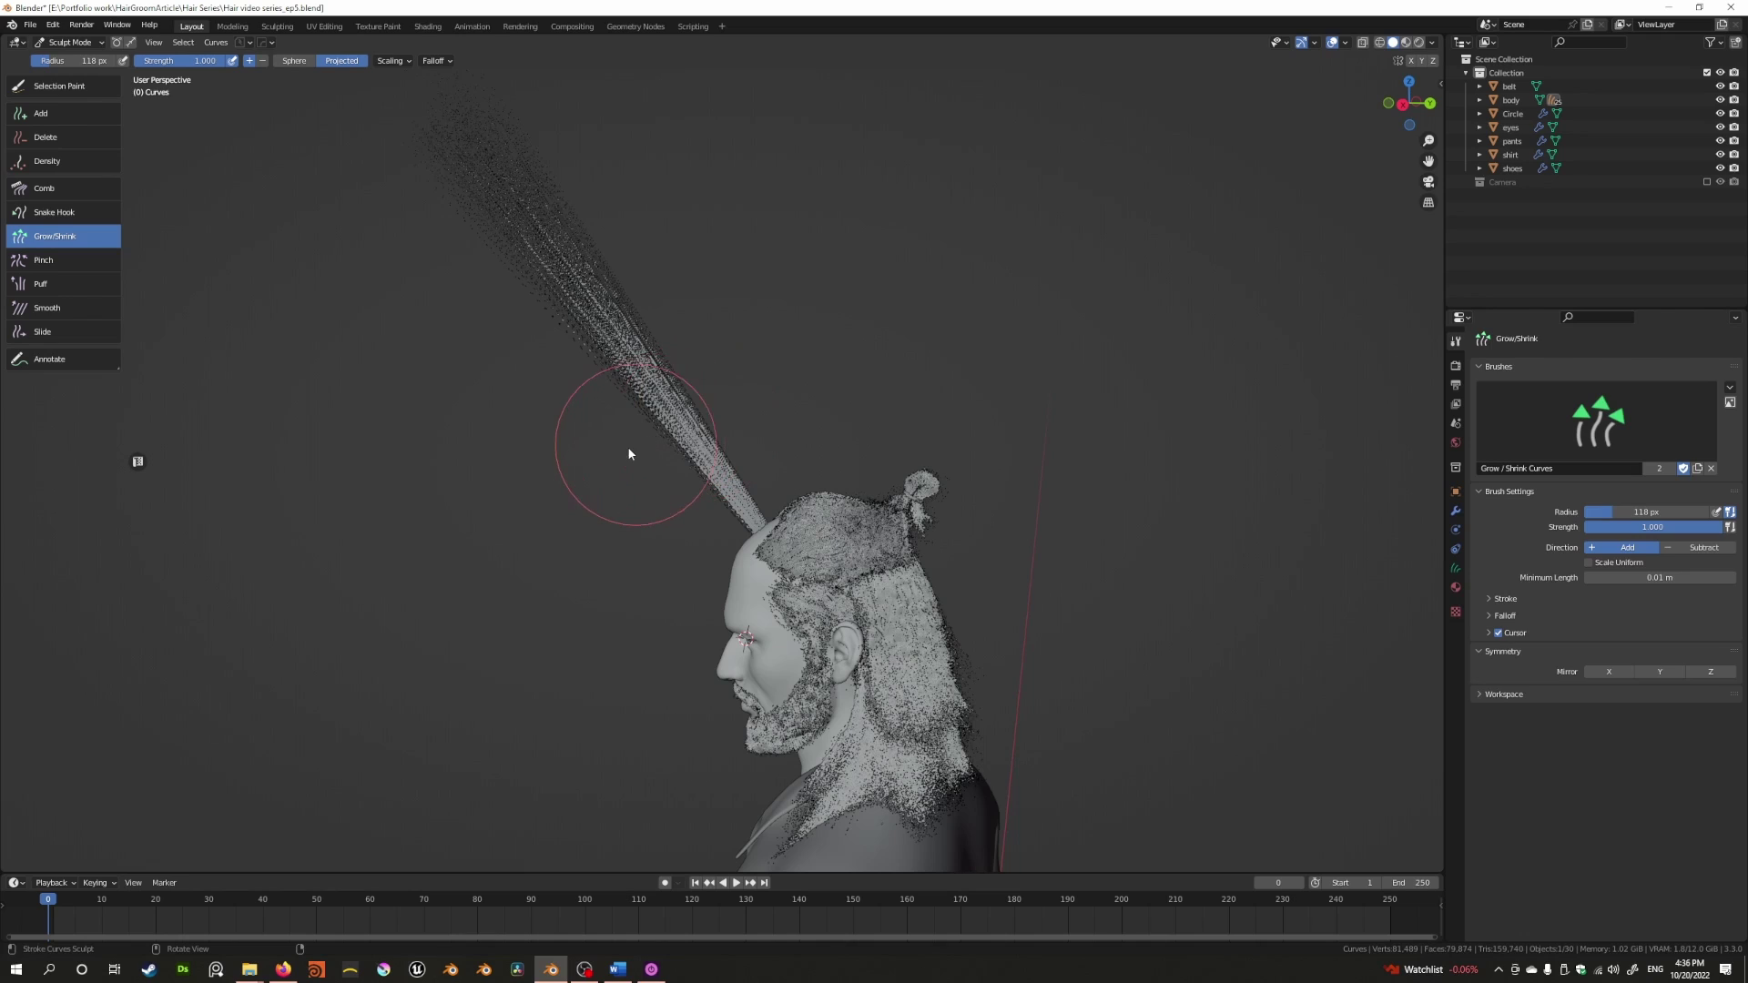
pyautogui.scroll(-3, 683, 395)
pyautogui.moveTo(679, 395)
pyautogui.mouseDown()
pyautogui.moveTo(637, 418)
pyautogui.moveTo(686, 394)
pyautogui.moveTo(654, 397)
pyautogui.mouseUp()
pyautogui.scroll(1, 655, 397)
pyautogui.keyDown('shift'); pyautogui.moveTo(655, 397); pyautogui.dragTo(732, 486, button='middle'); pyautogui.keyUp('shift')
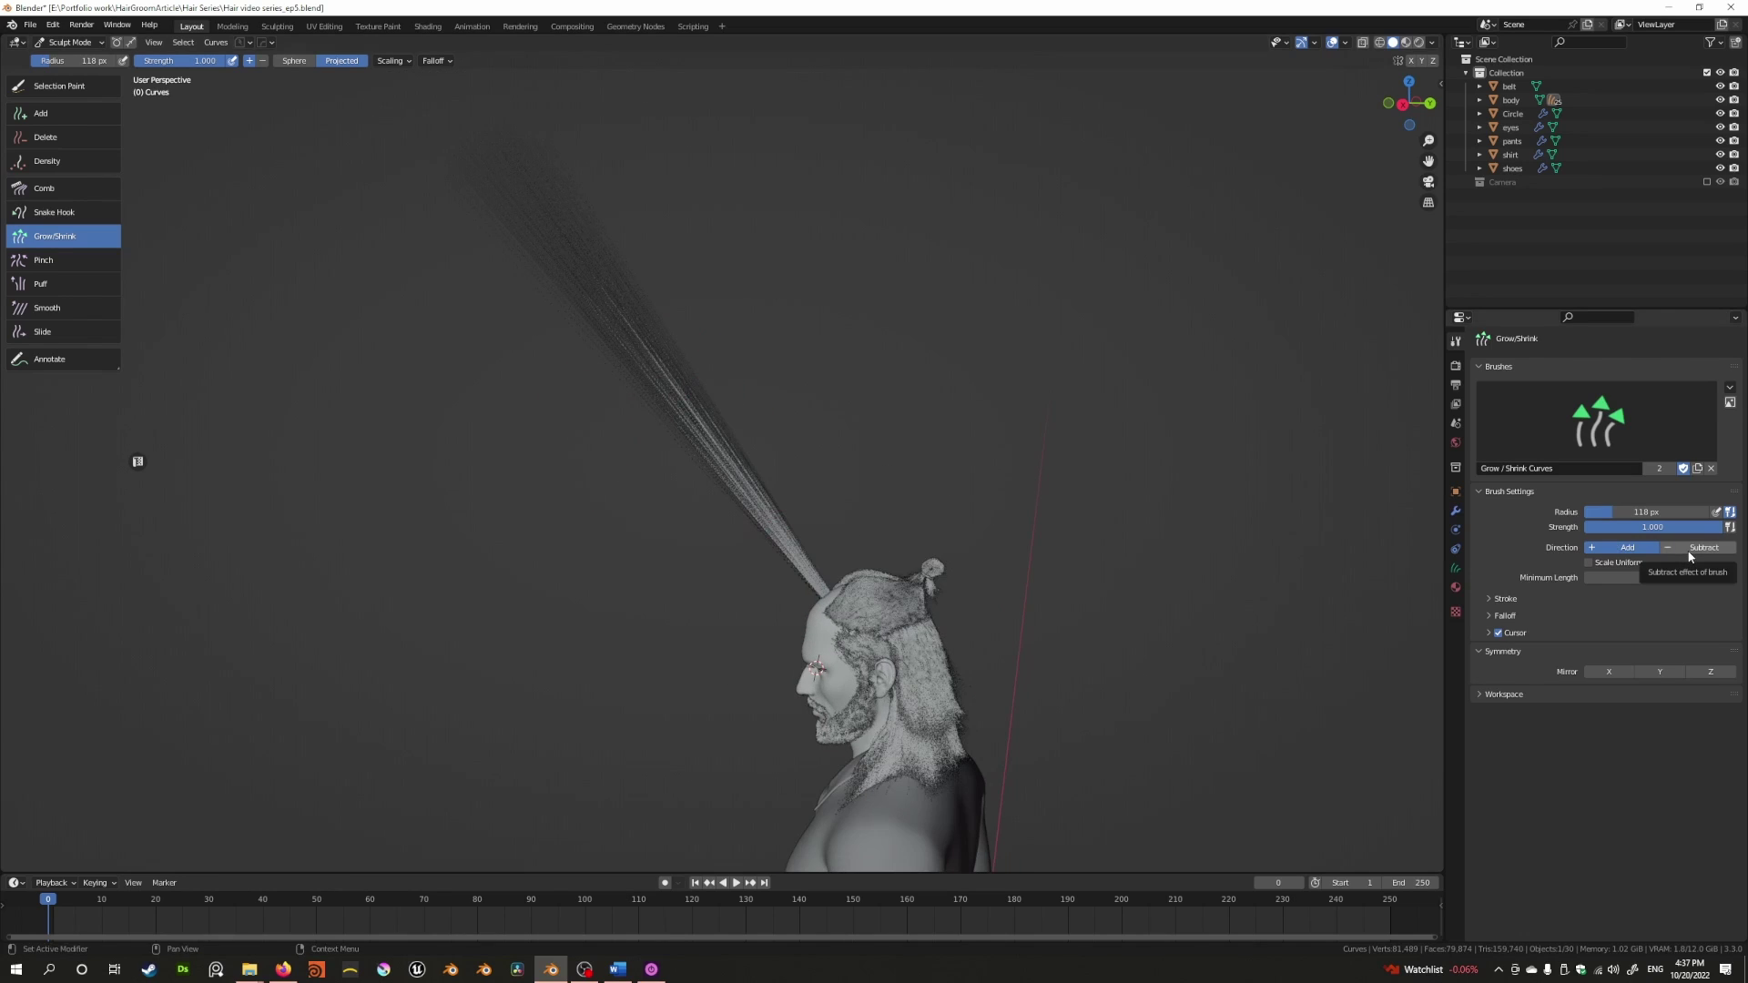
# Shorten the strands with Grow/Shrink in the Subtract direction and bend them into a forward hook with Snake Hook
pyautogui.click(1689, 548)
pyautogui.moveTo(824, 512)
pyautogui.mouseDown()
pyautogui.moveTo(781, 537)
pyautogui.moveTo(785, 482)
pyautogui.moveTo(679, 484)
pyautogui.moveTo(722, 495)
pyautogui.moveTo(631, 411)
pyautogui.mouseUp()
pyautogui.click(47, 215)
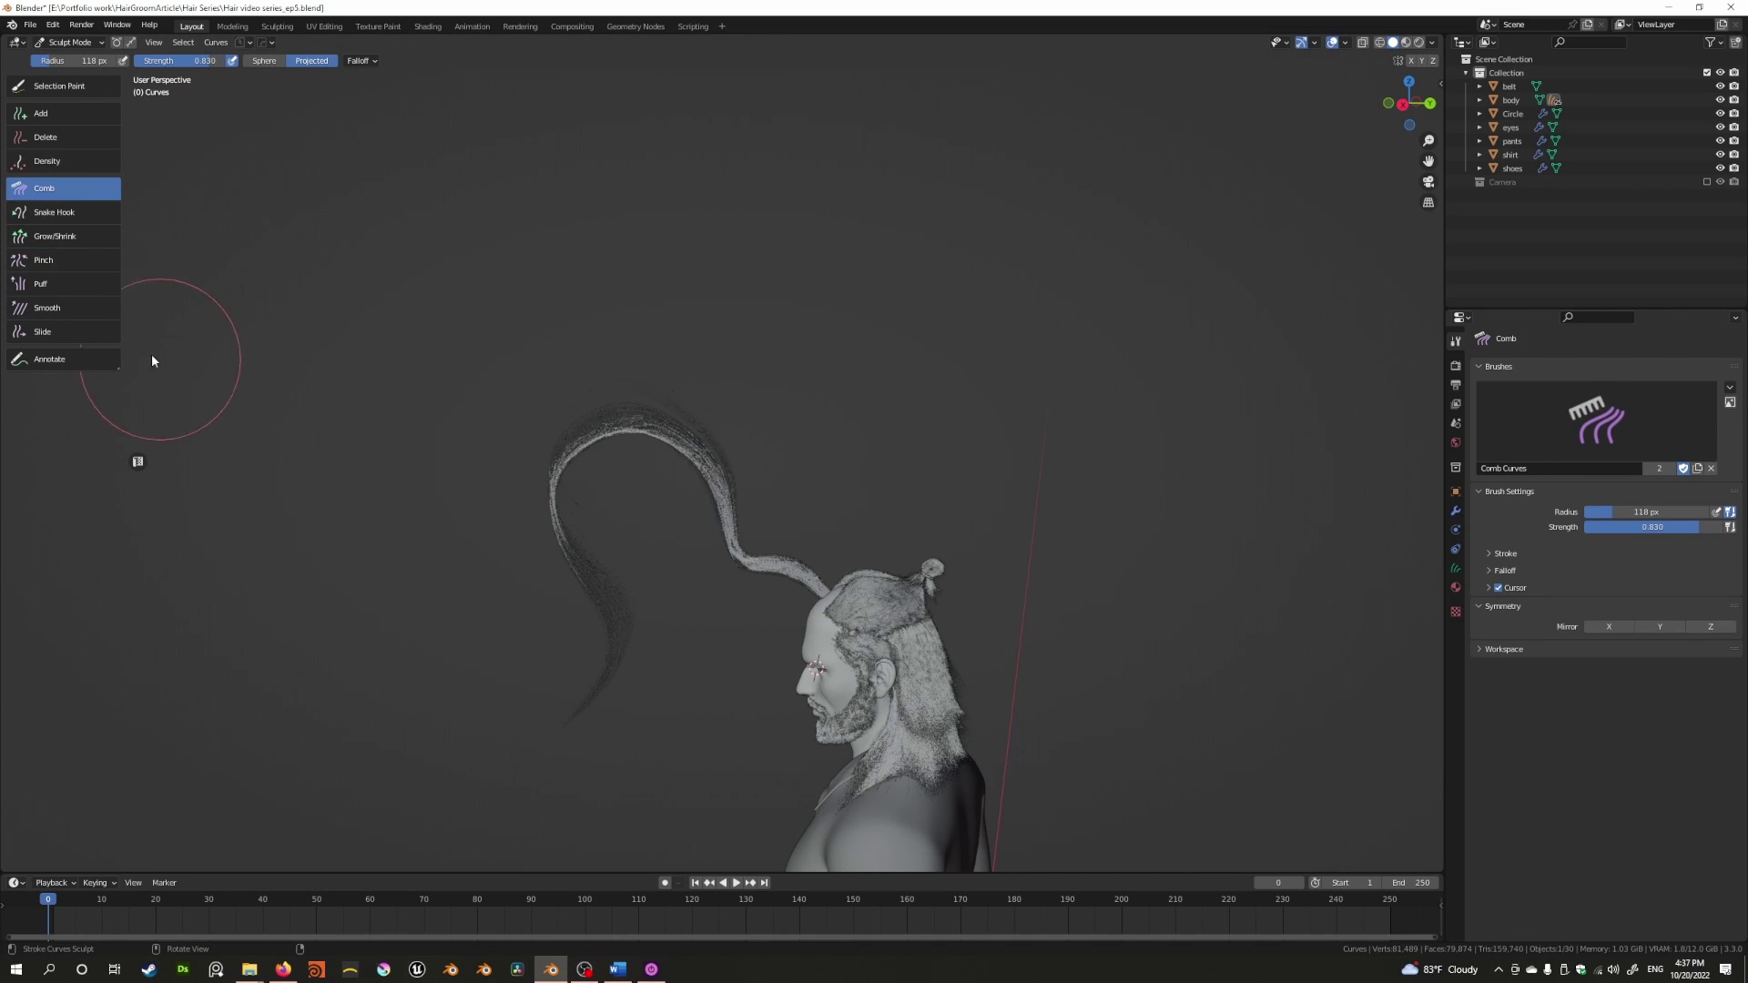
# Try shortening the hooked strands from their tips with the Grow/Shrink brush in the Subtract direction
pyautogui.click(54, 236)
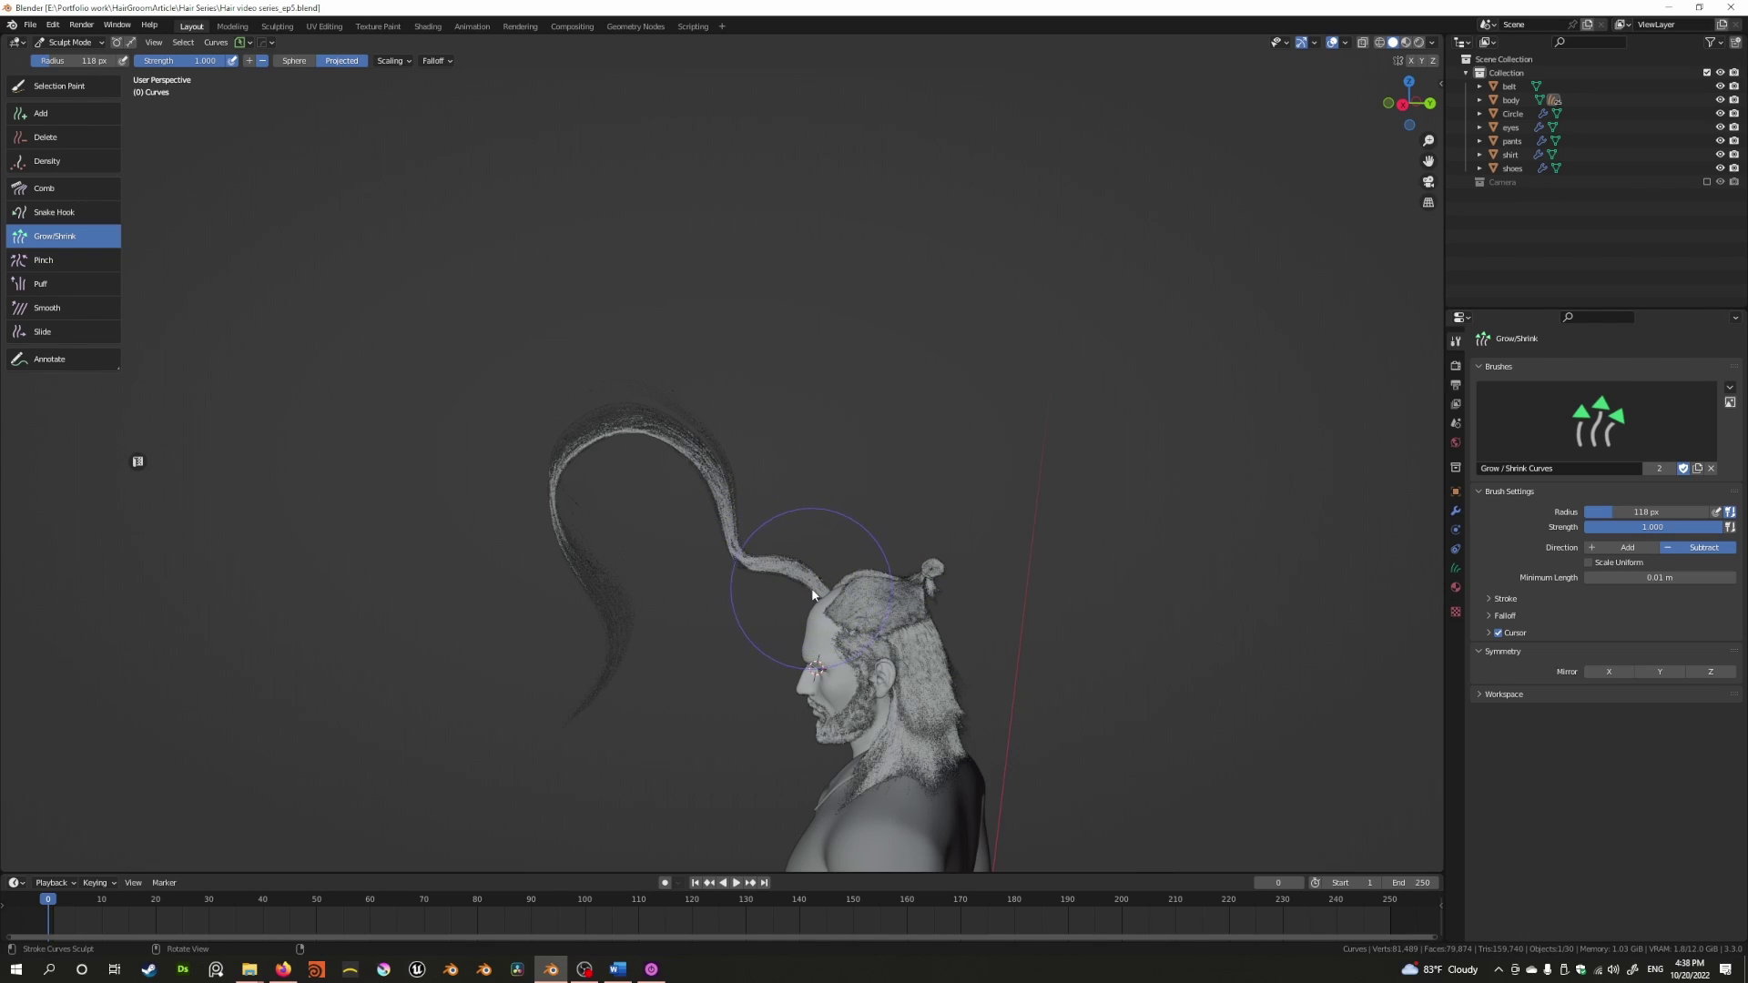
pyautogui.moveTo(796, 577)
pyautogui.mouseDown()
pyautogui.moveTo(815, 579)
pyautogui.moveTo(499, 563)
pyautogui.mouseUp()
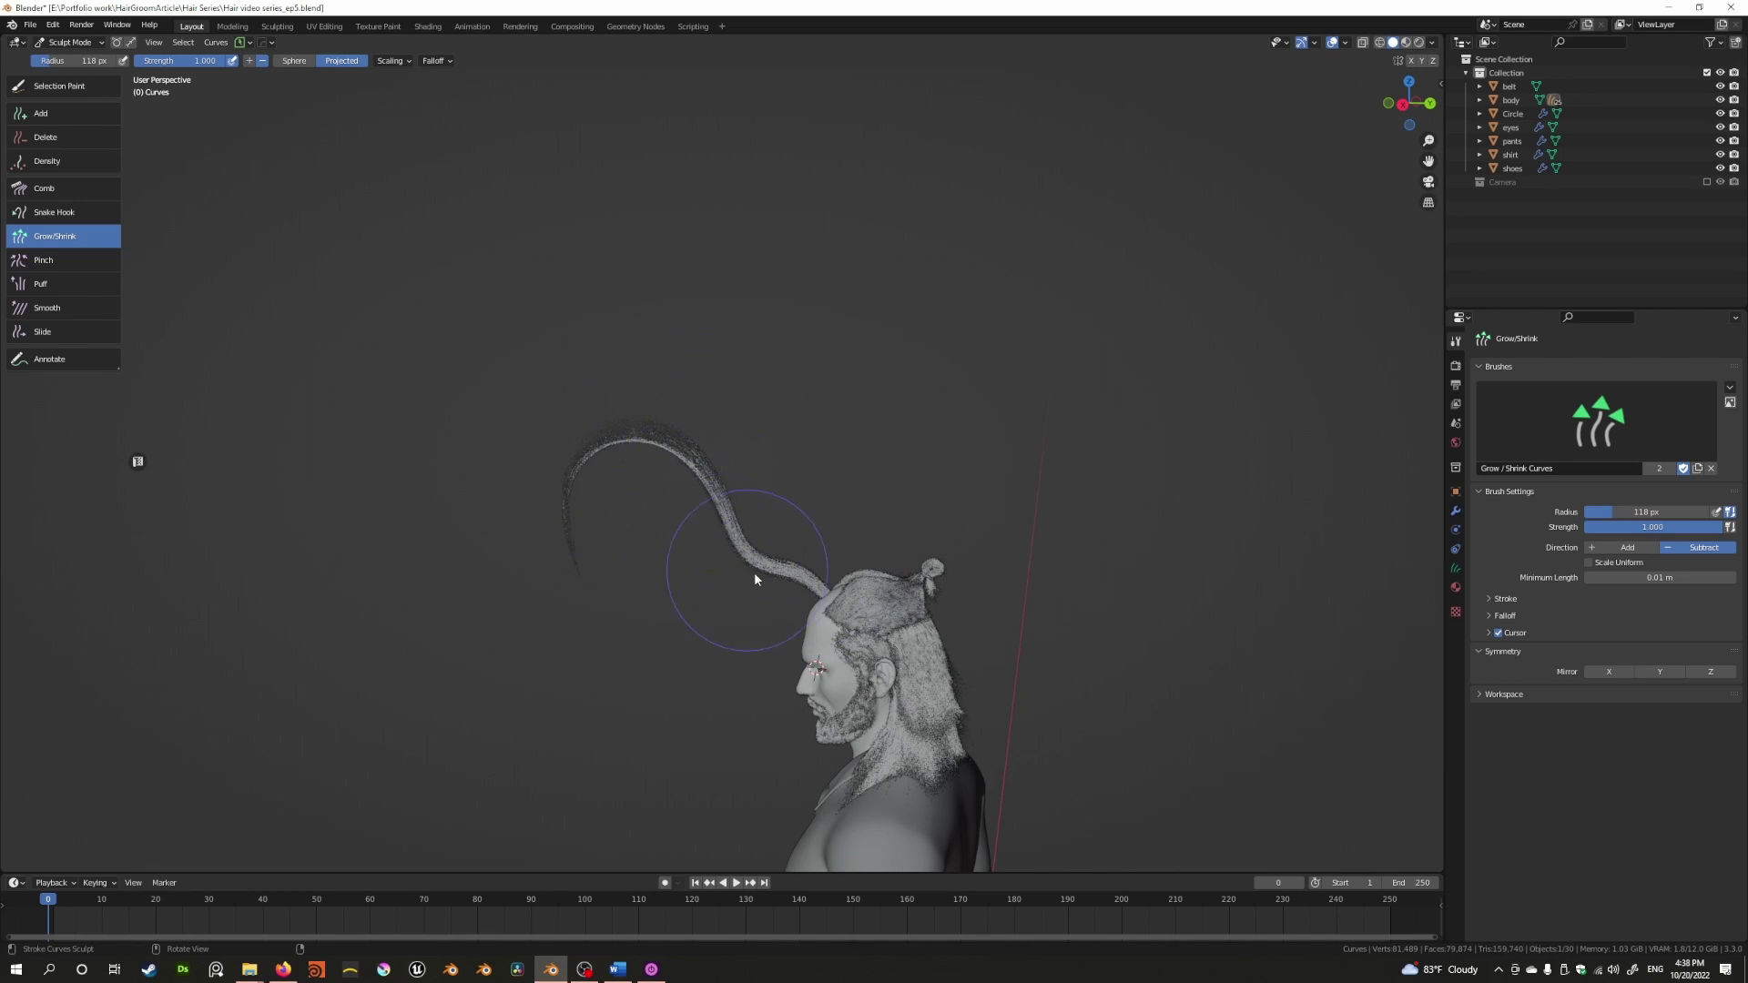
pyautogui.moveTo(753, 579)
pyautogui.mouseDown()
pyautogui.moveTo(783, 586)
pyautogui.moveTo(781, 528)
pyautogui.mouseUp()
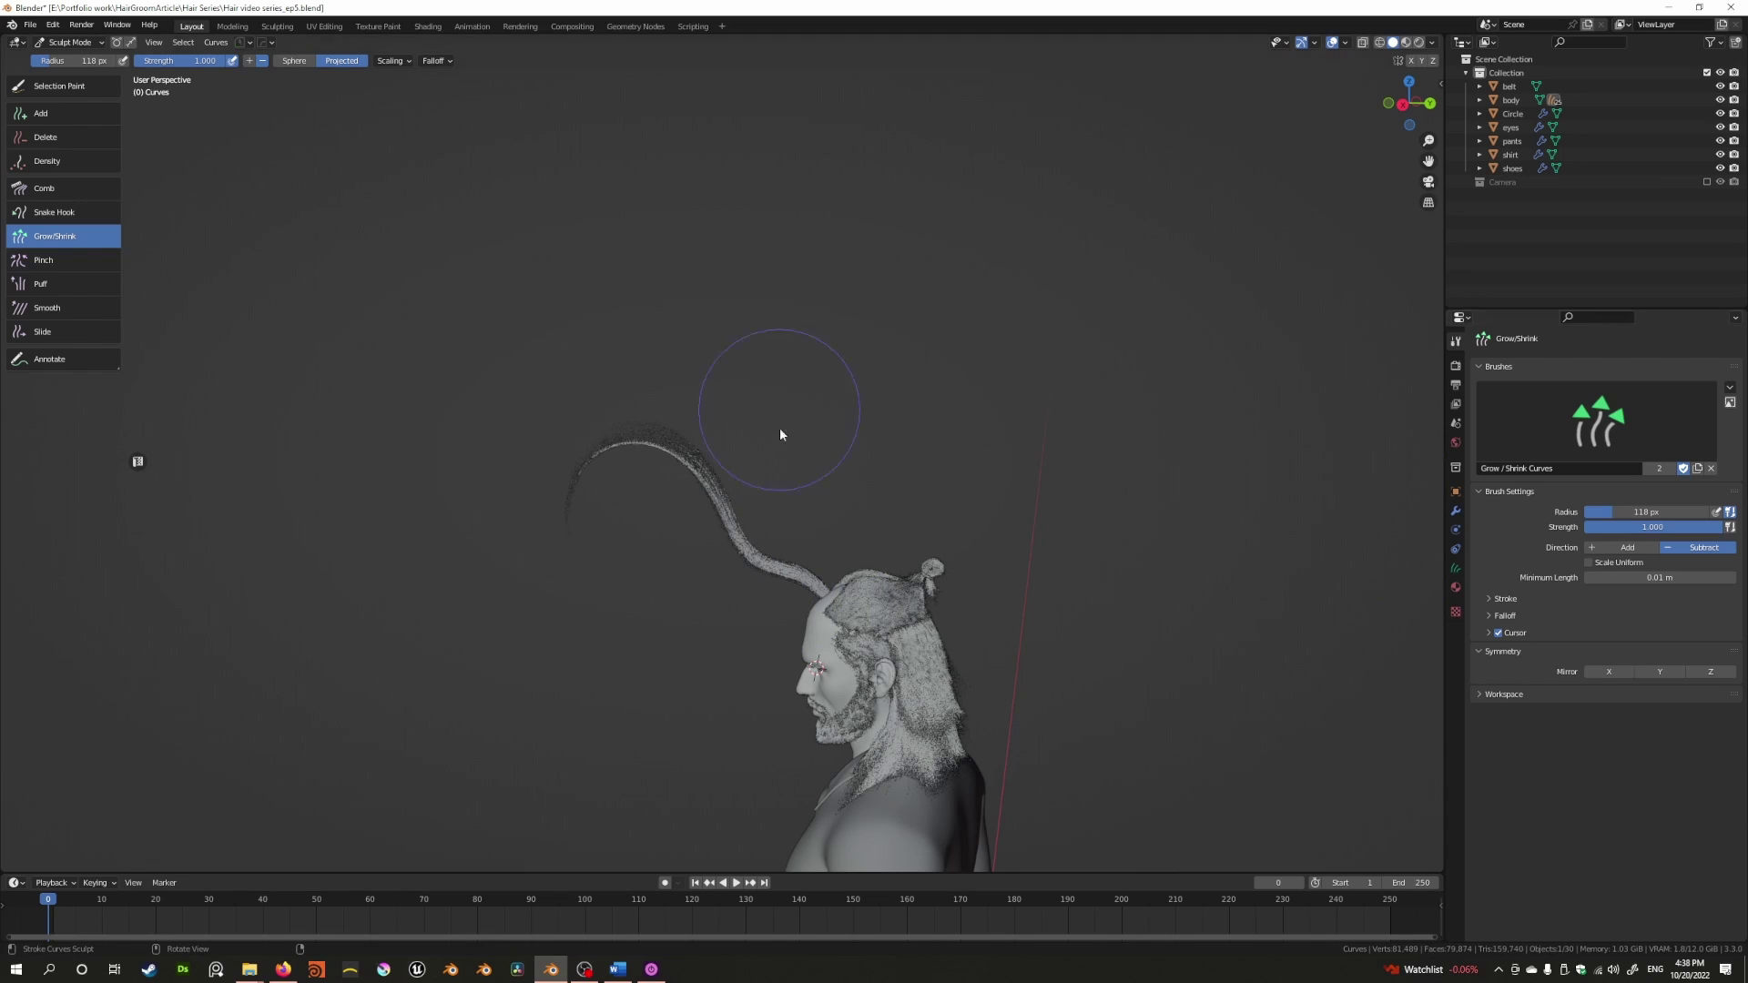
# Try lengthening the hooked strands with the Grow/Shrink brush in the Add direction and undo the strokes
pyautogui.click(1625, 547)
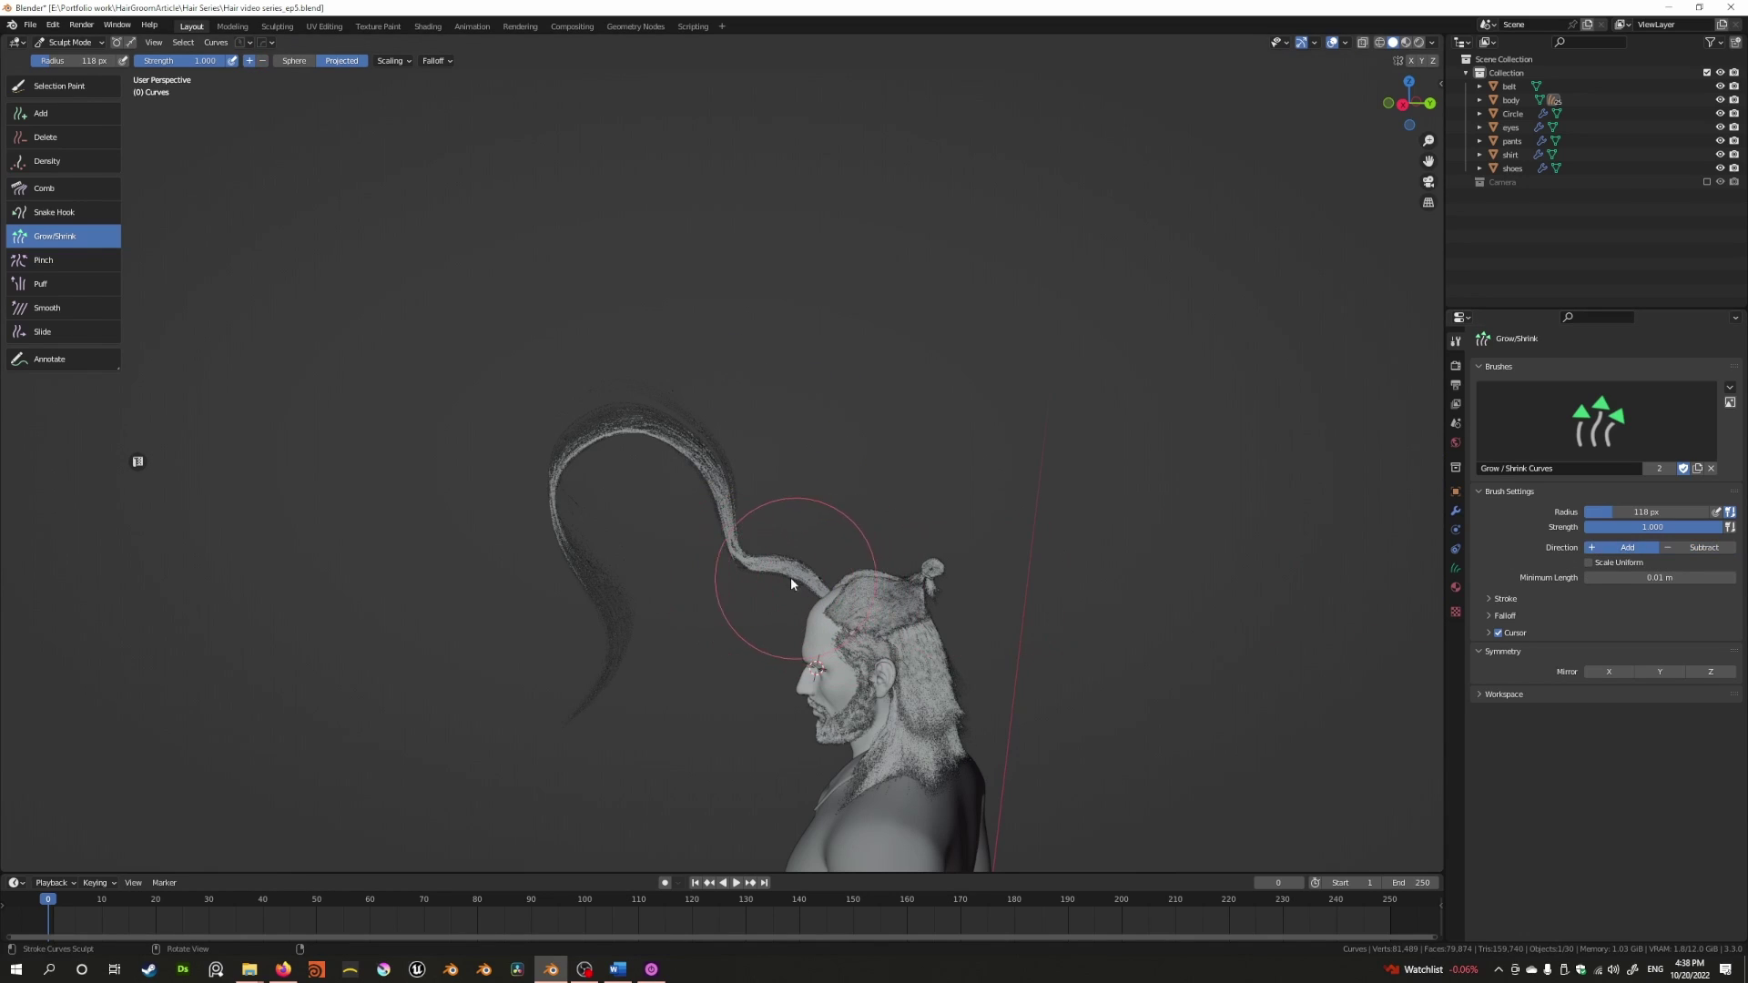
pyautogui.moveTo(790, 577); pyautogui.dragTo(819, 571)
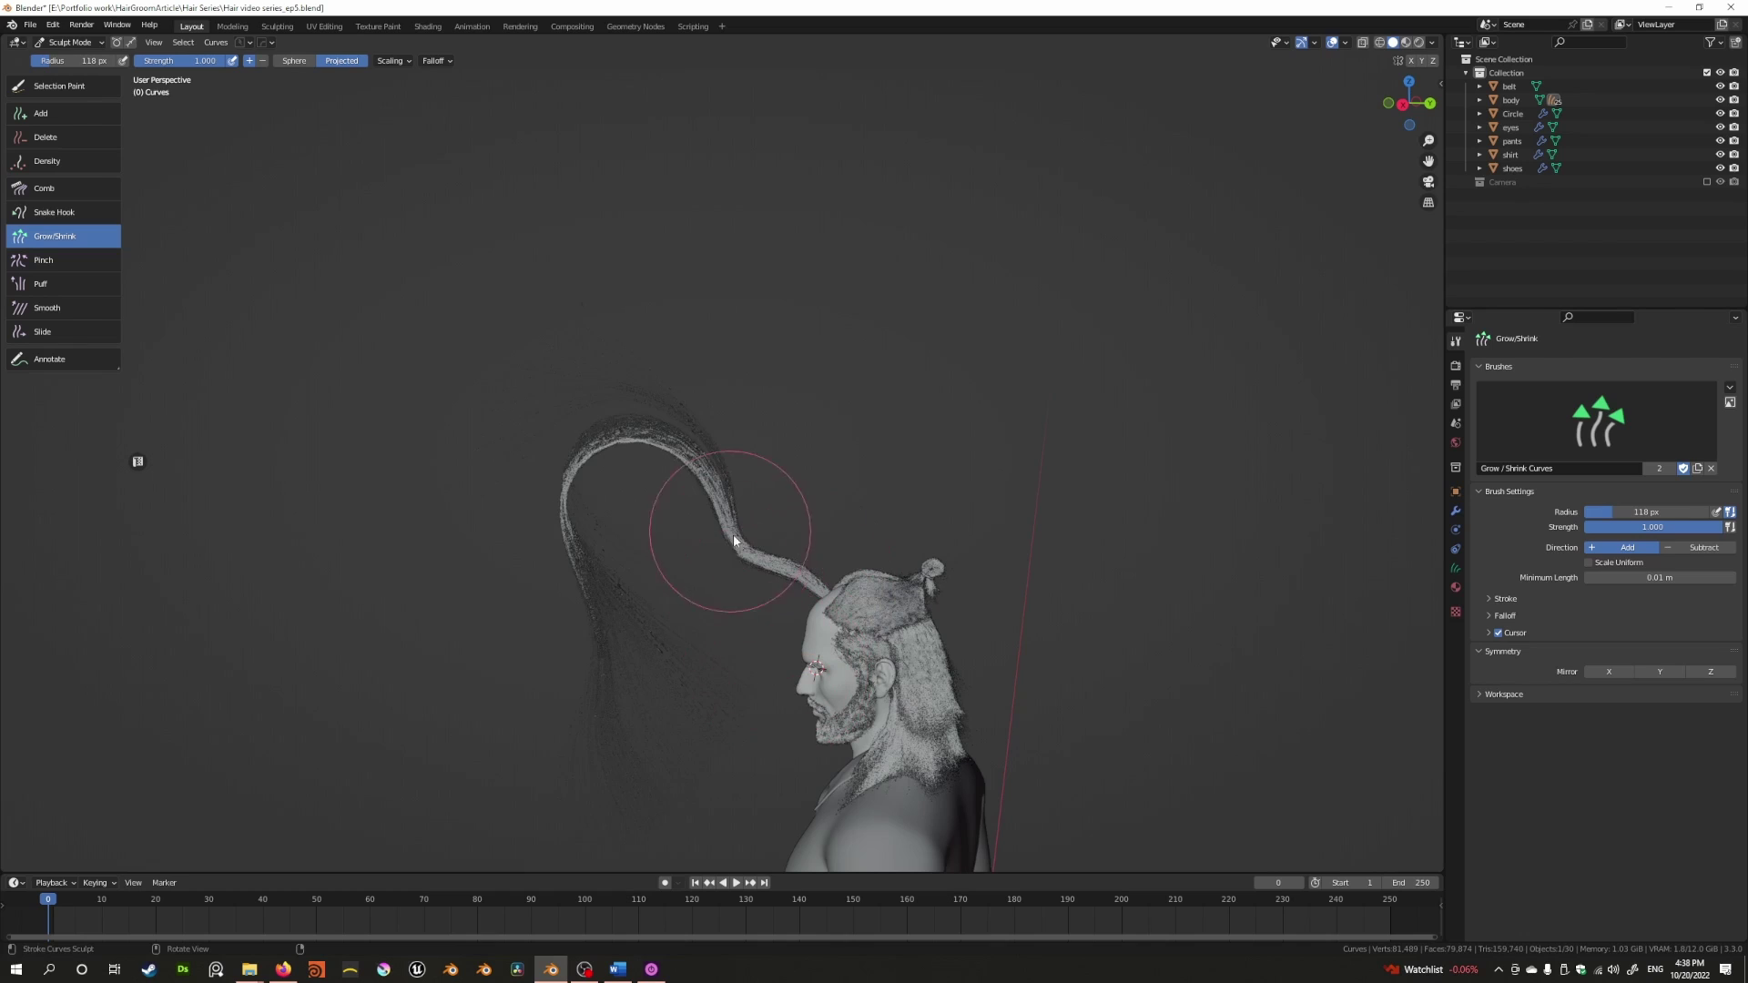
pyautogui.keyDown('shift'); pyautogui.moveTo(723, 637); pyautogui.dragTo(748, 451, button='middle'); pyautogui.keyUp('shift')
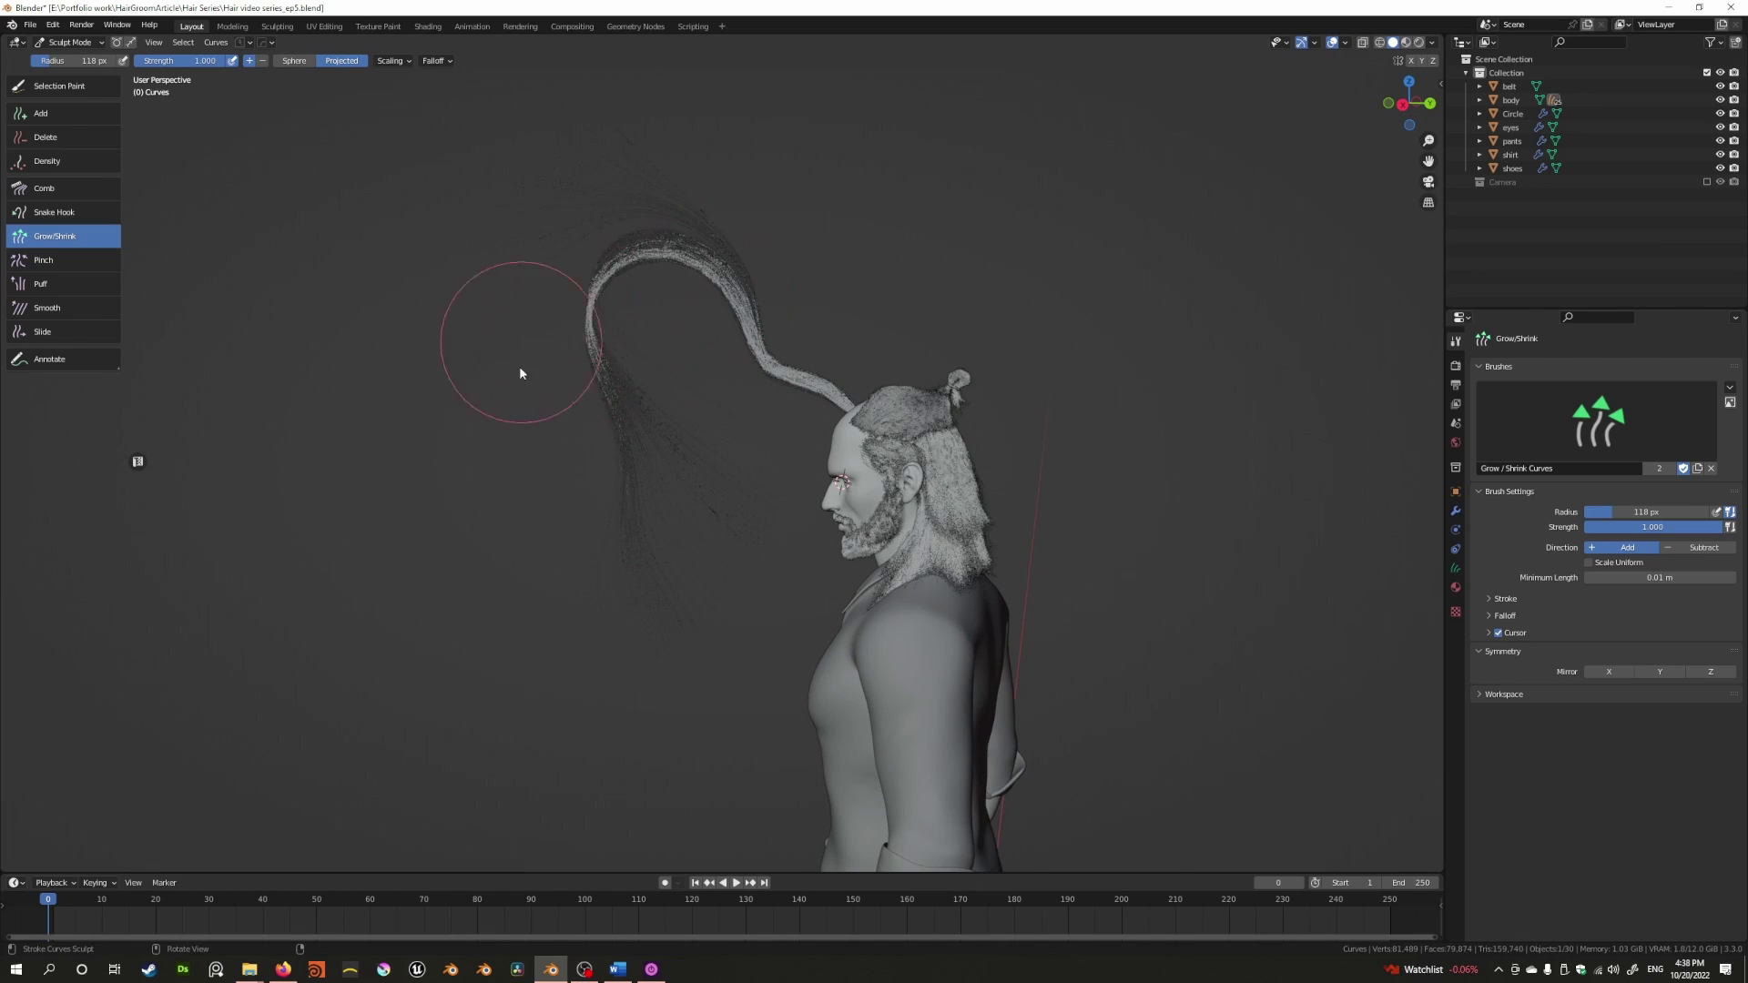
pyautogui.moveTo(659, 554)
pyautogui.mouseDown()
pyautogui.moveTo(616, 436)
pyautogui.moveTo(671, 664)
pyautogui.moveTo(905, 391)
pyautogui.moveTo(692, 413)
pyautogui.mouseUp()
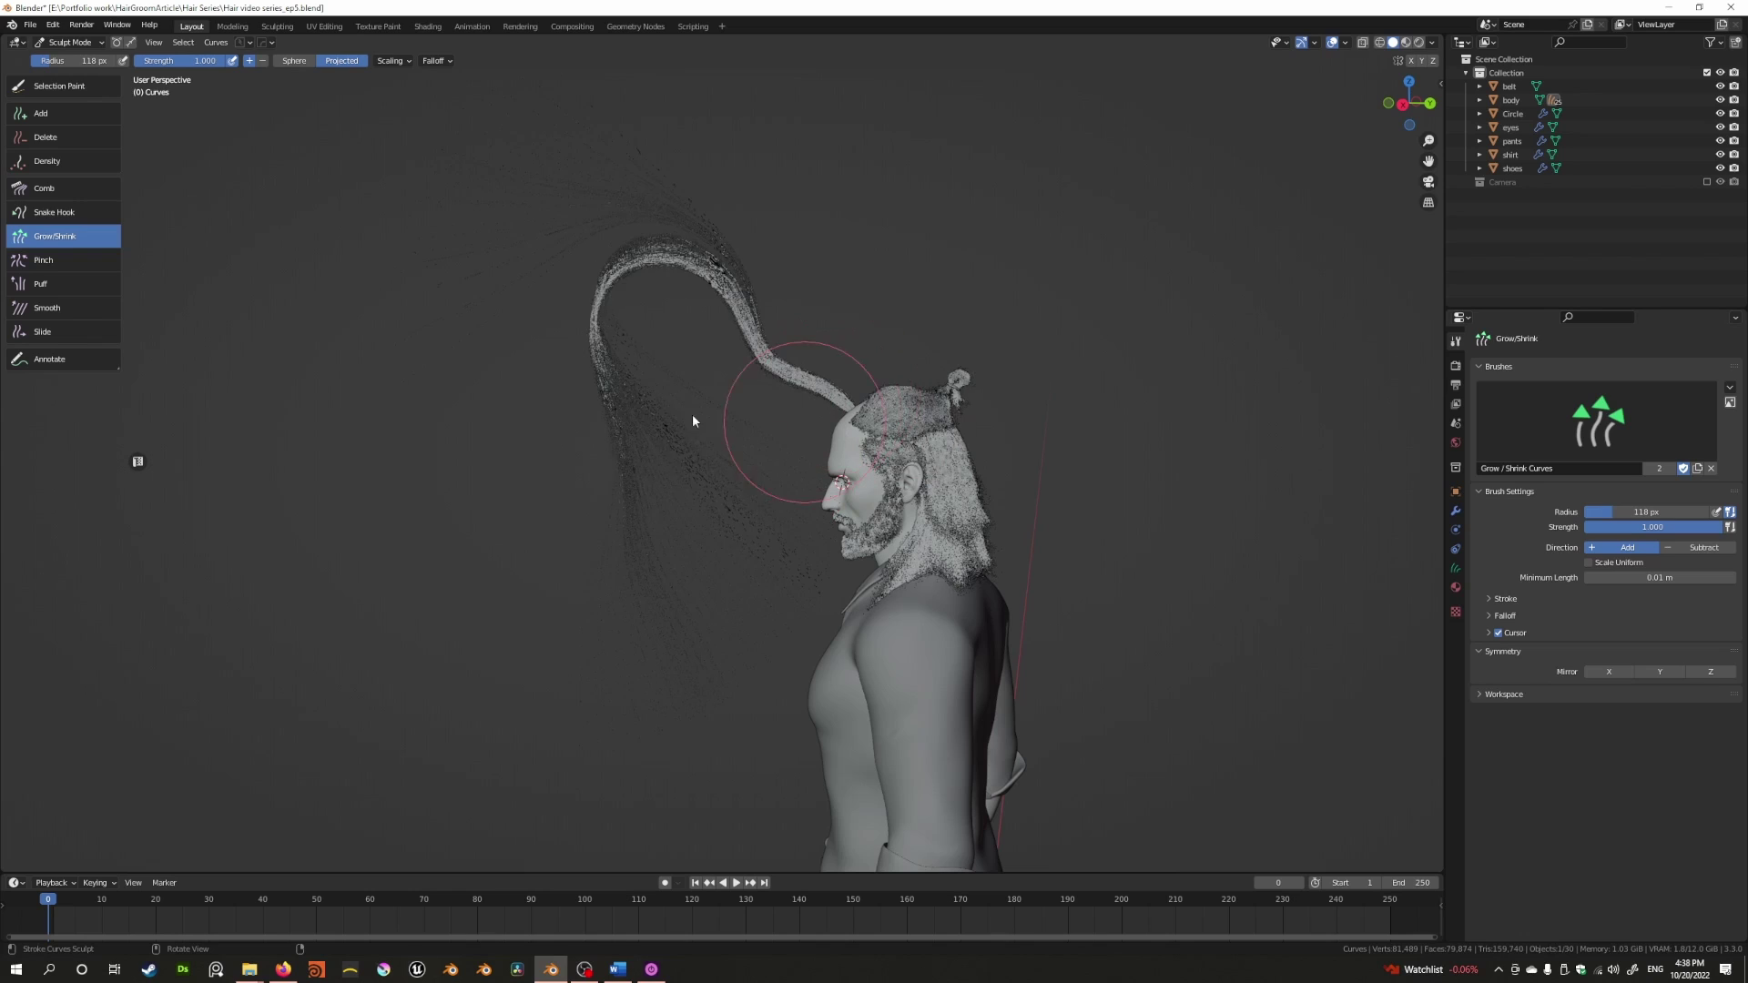
pyautogui.hotkey('ctrl', 'z')
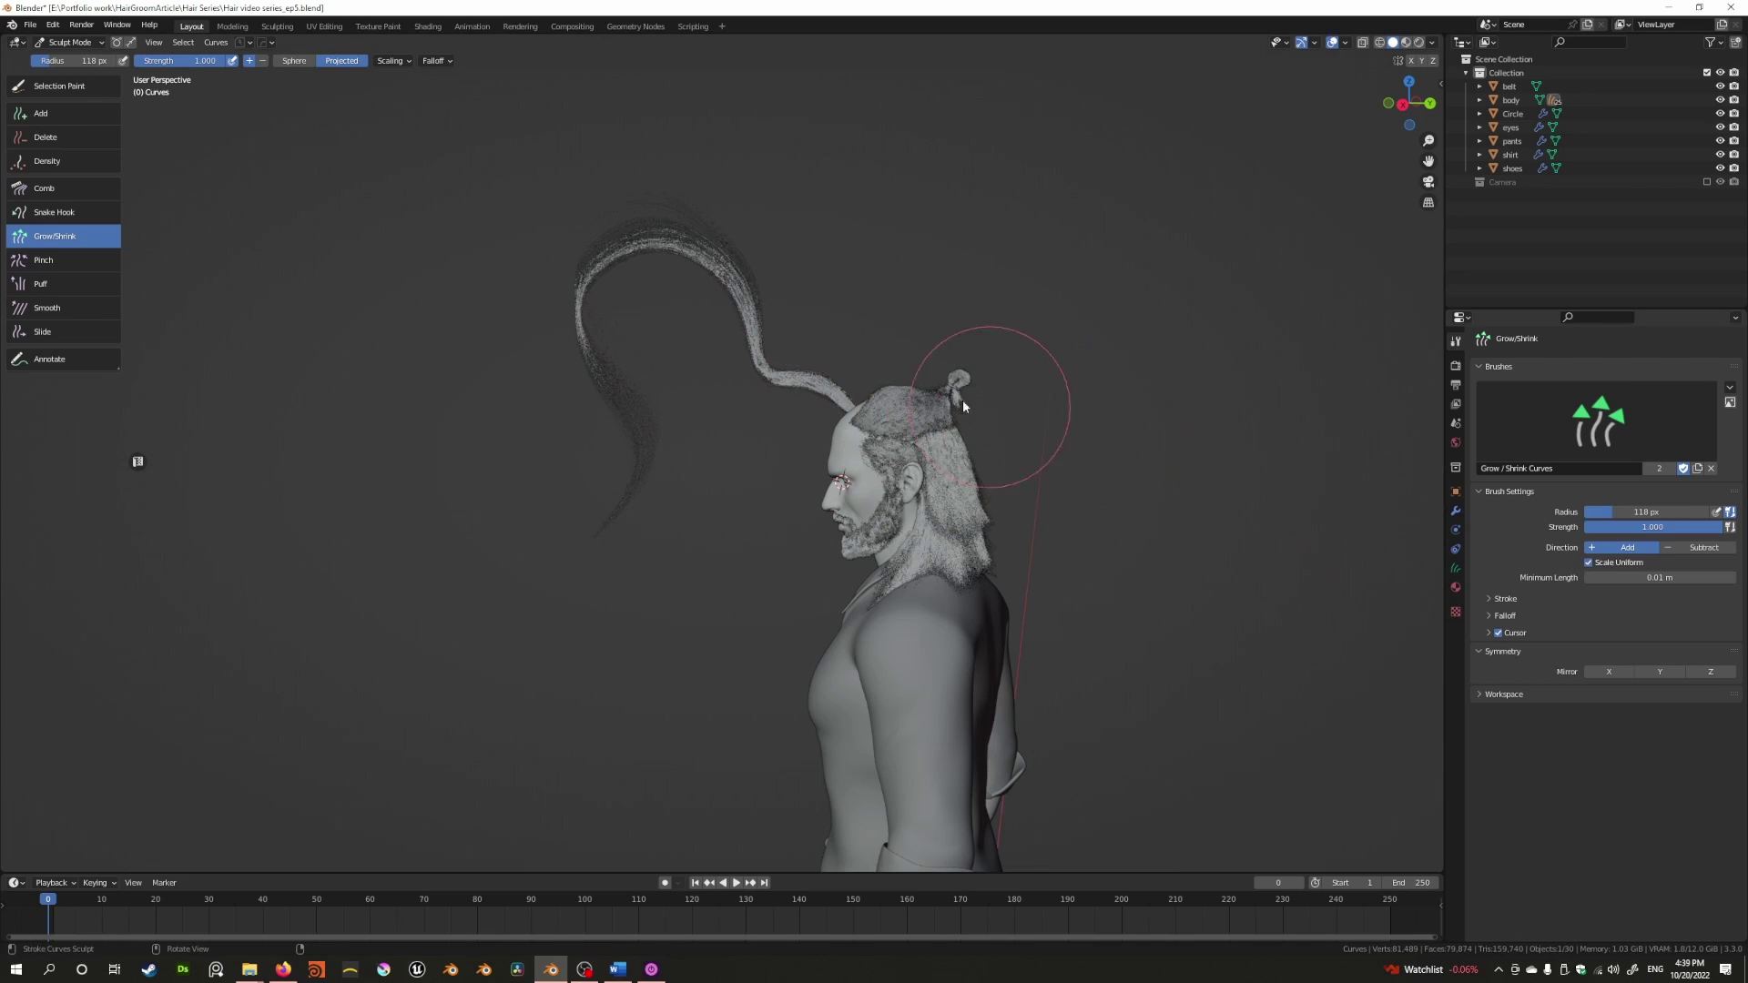
# Enable Scale Uniform and enlarge the hooked strands evenly with the Grow/Shrink brush
pyautogui.moveTo(838, 390)
pyautogui.mouseDown()
pyautogui.moveTo(764, 328)
pyautogui.moveTo(783, 346)
pyautogui.mouseUp()
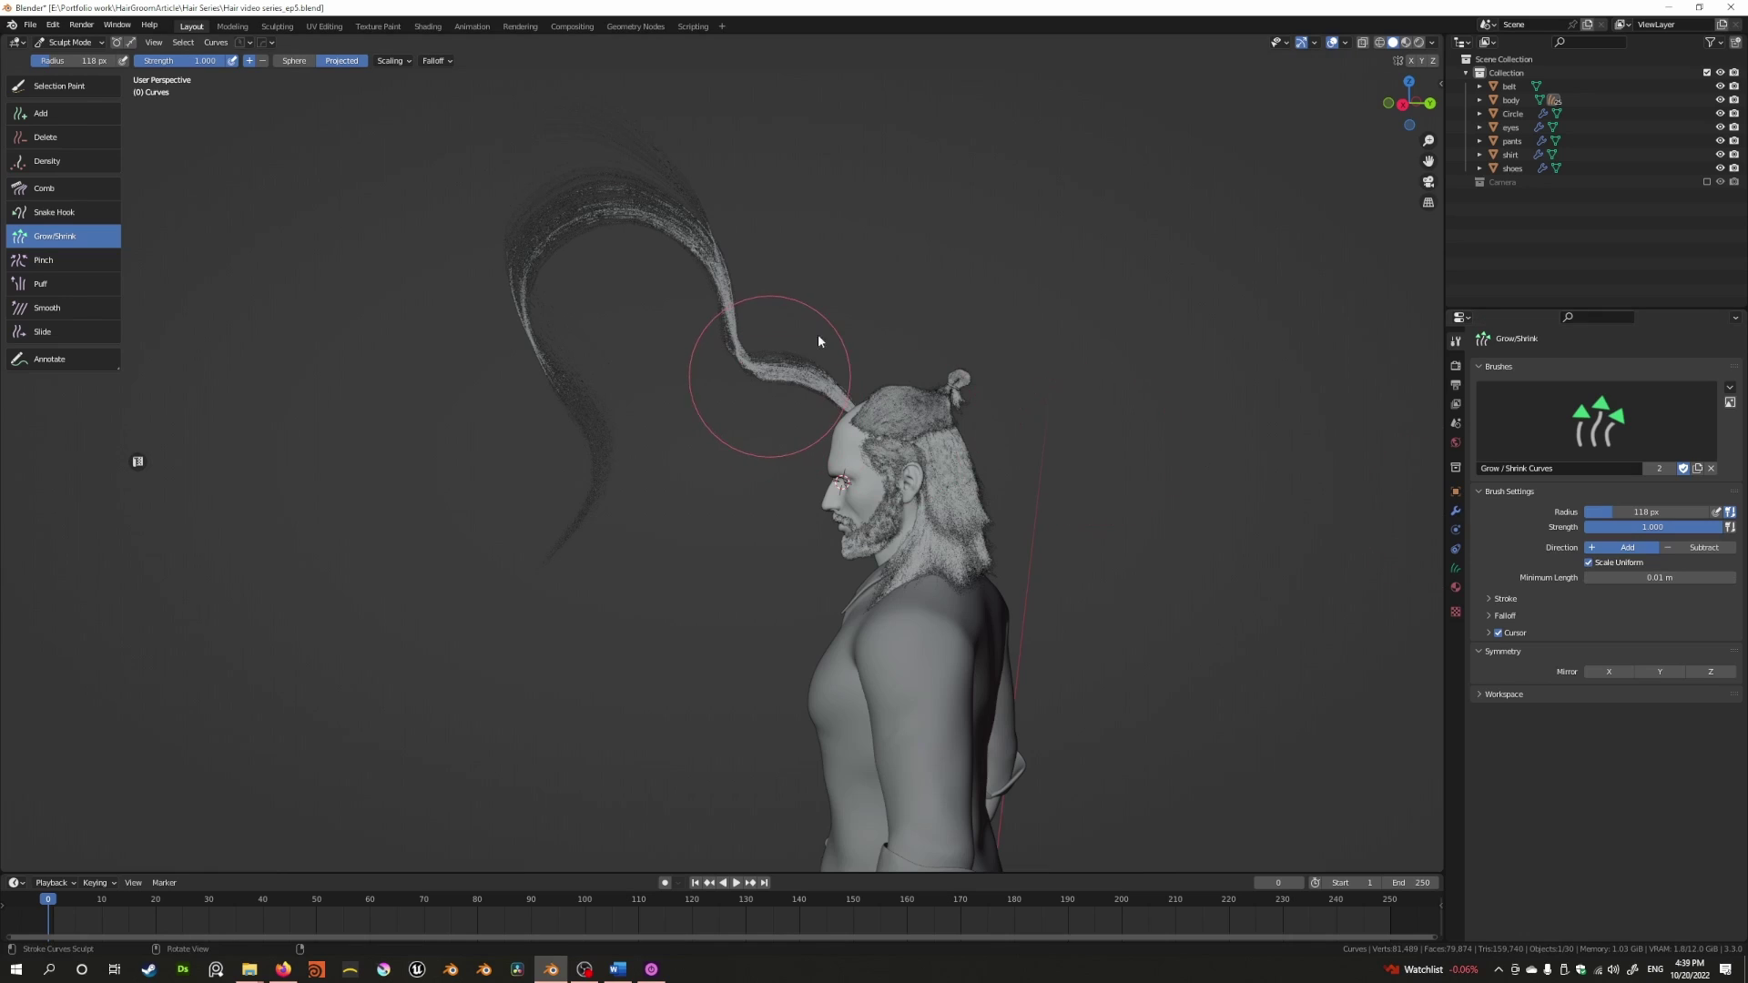
pyautogui.moveTo(761, 378)
pyautogui.mouseDown()
pyautogui.moveTo(792, 371)
pyautogui.moveTo(619, 319)
pyautogui.moveTo(821, 405)
pyautogui.moveTo(762, 412)
pyautogui.moveTo(773, 428)
pyautogui.mouseUp()
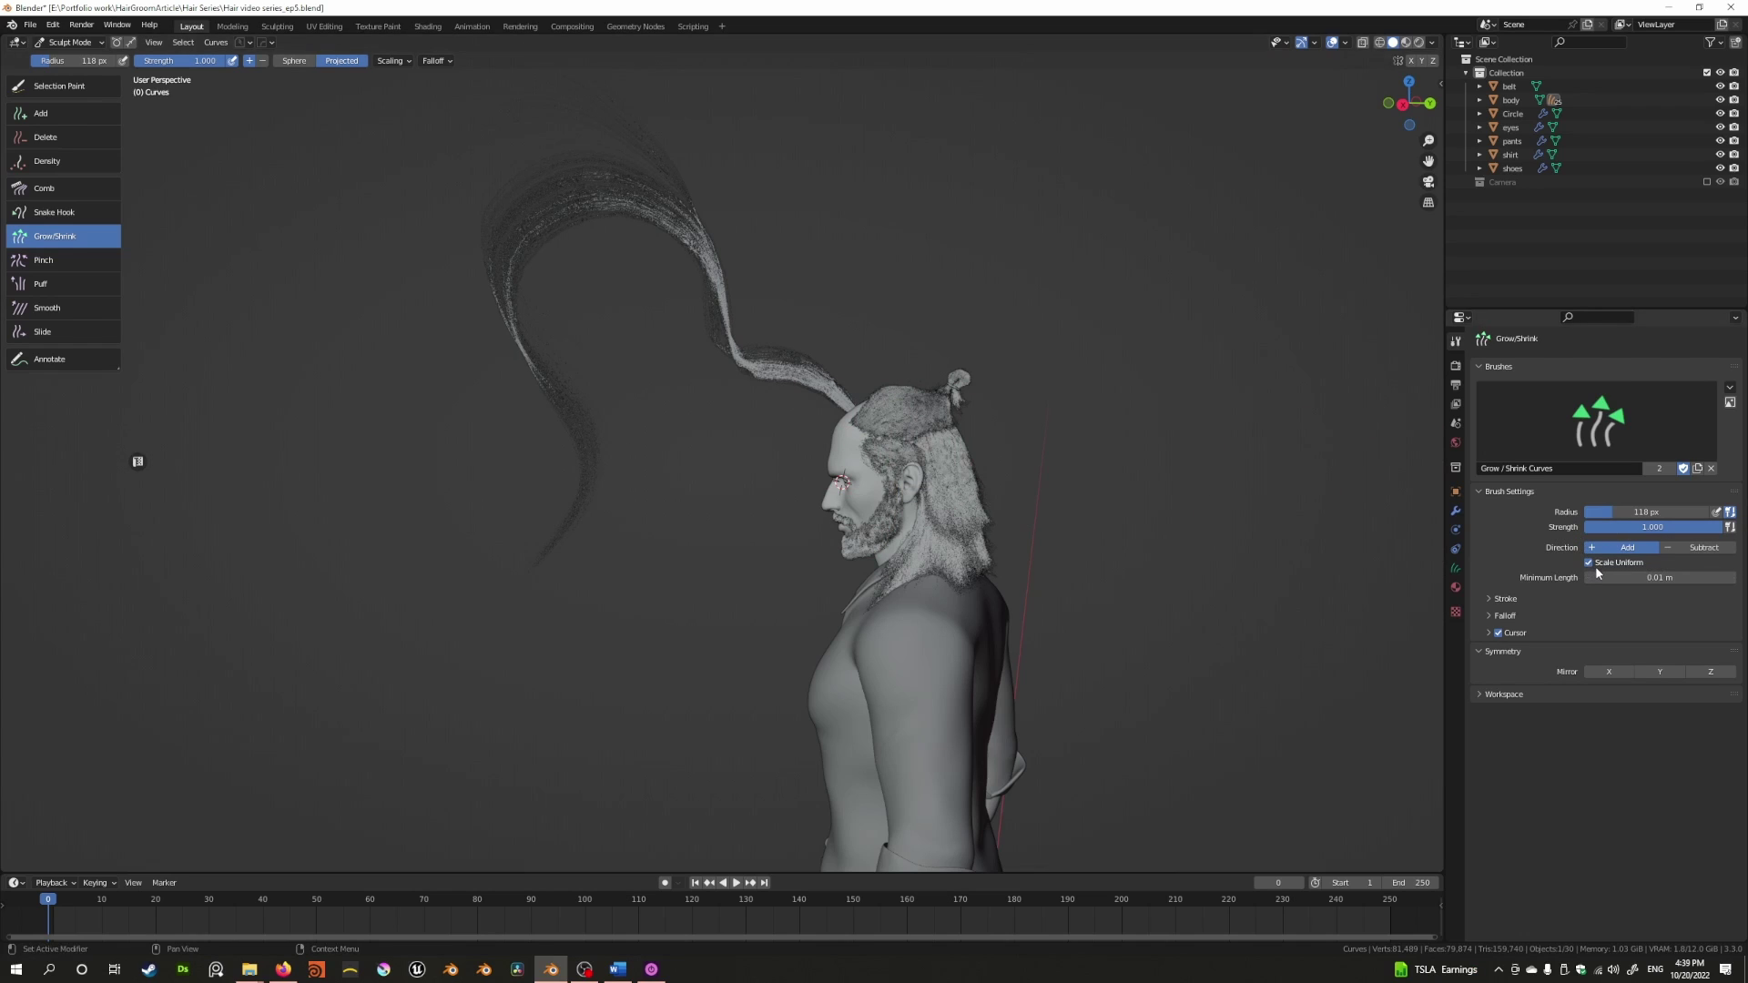
pyautogui.moveTo(803, 350)
pyautogui.mouseDown()
pyautogui.moveTo(826, 392)
pyautogui.moveTo(797, 369)
pyautogui.mouseUp()
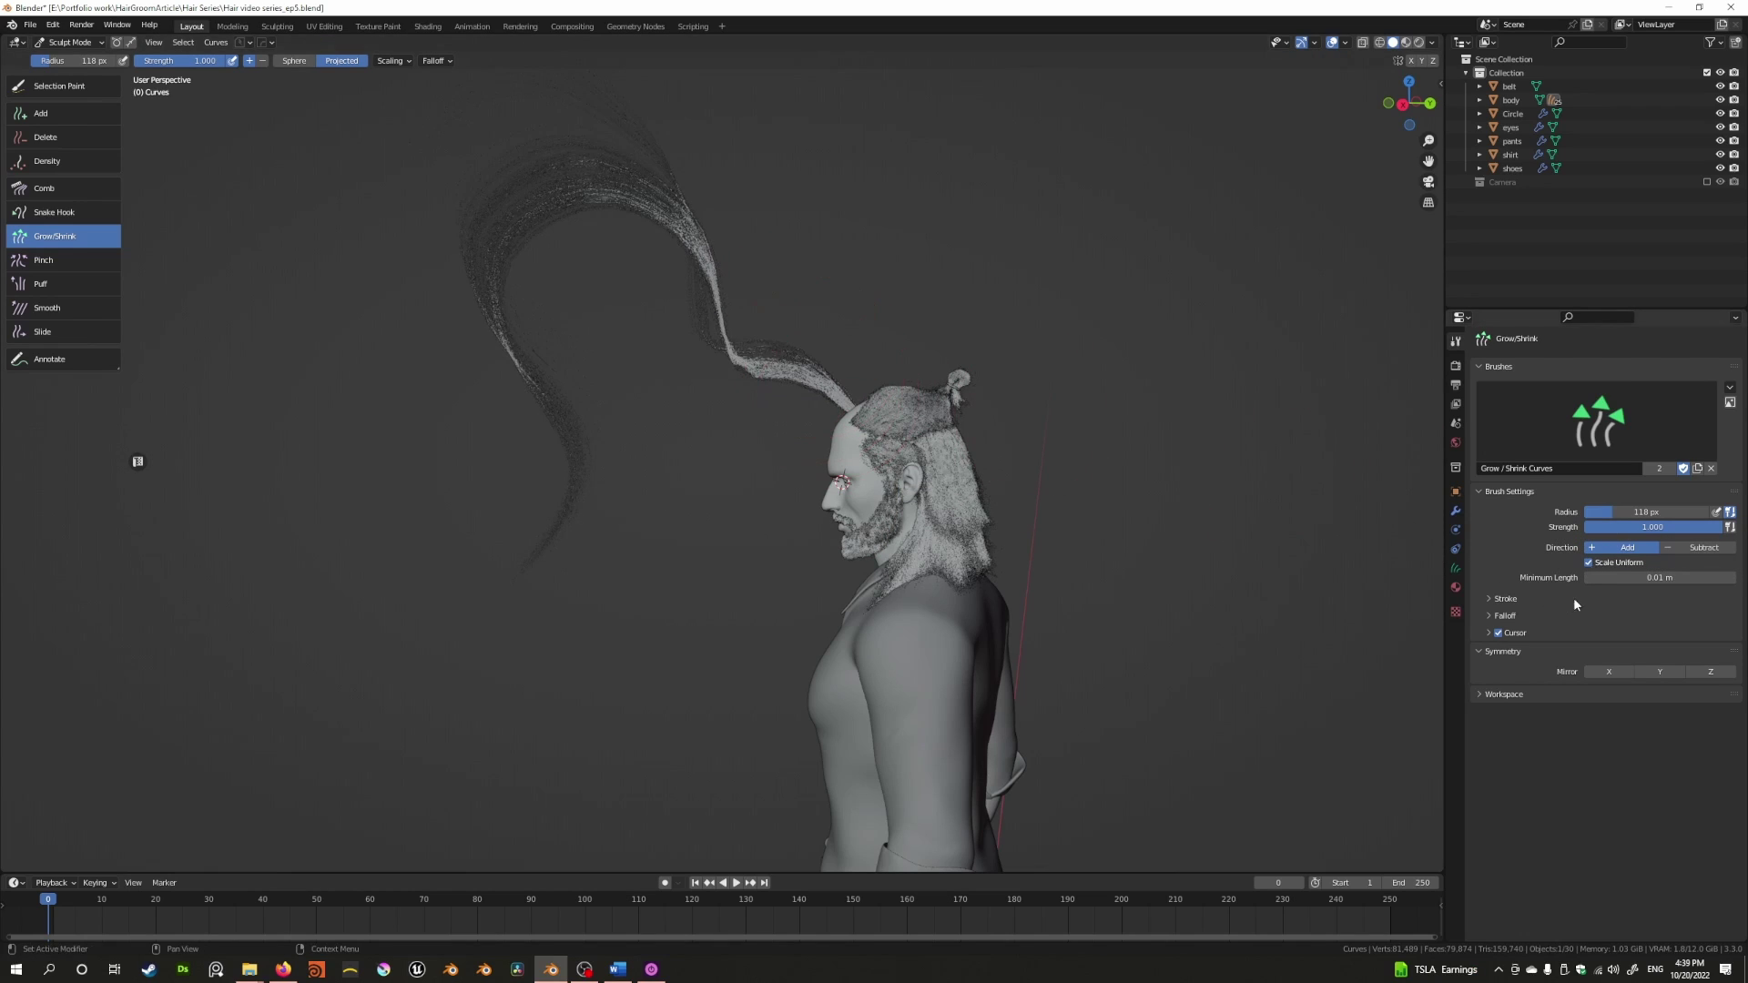
pyautogui.hotkey('ctrl', 's')
# Disable Scale Uniform and shorten the hooked strands with the Grow/Shrink brush subtracting
pyautogui.click(1588, 563)
pyautogui.press('ctrl')
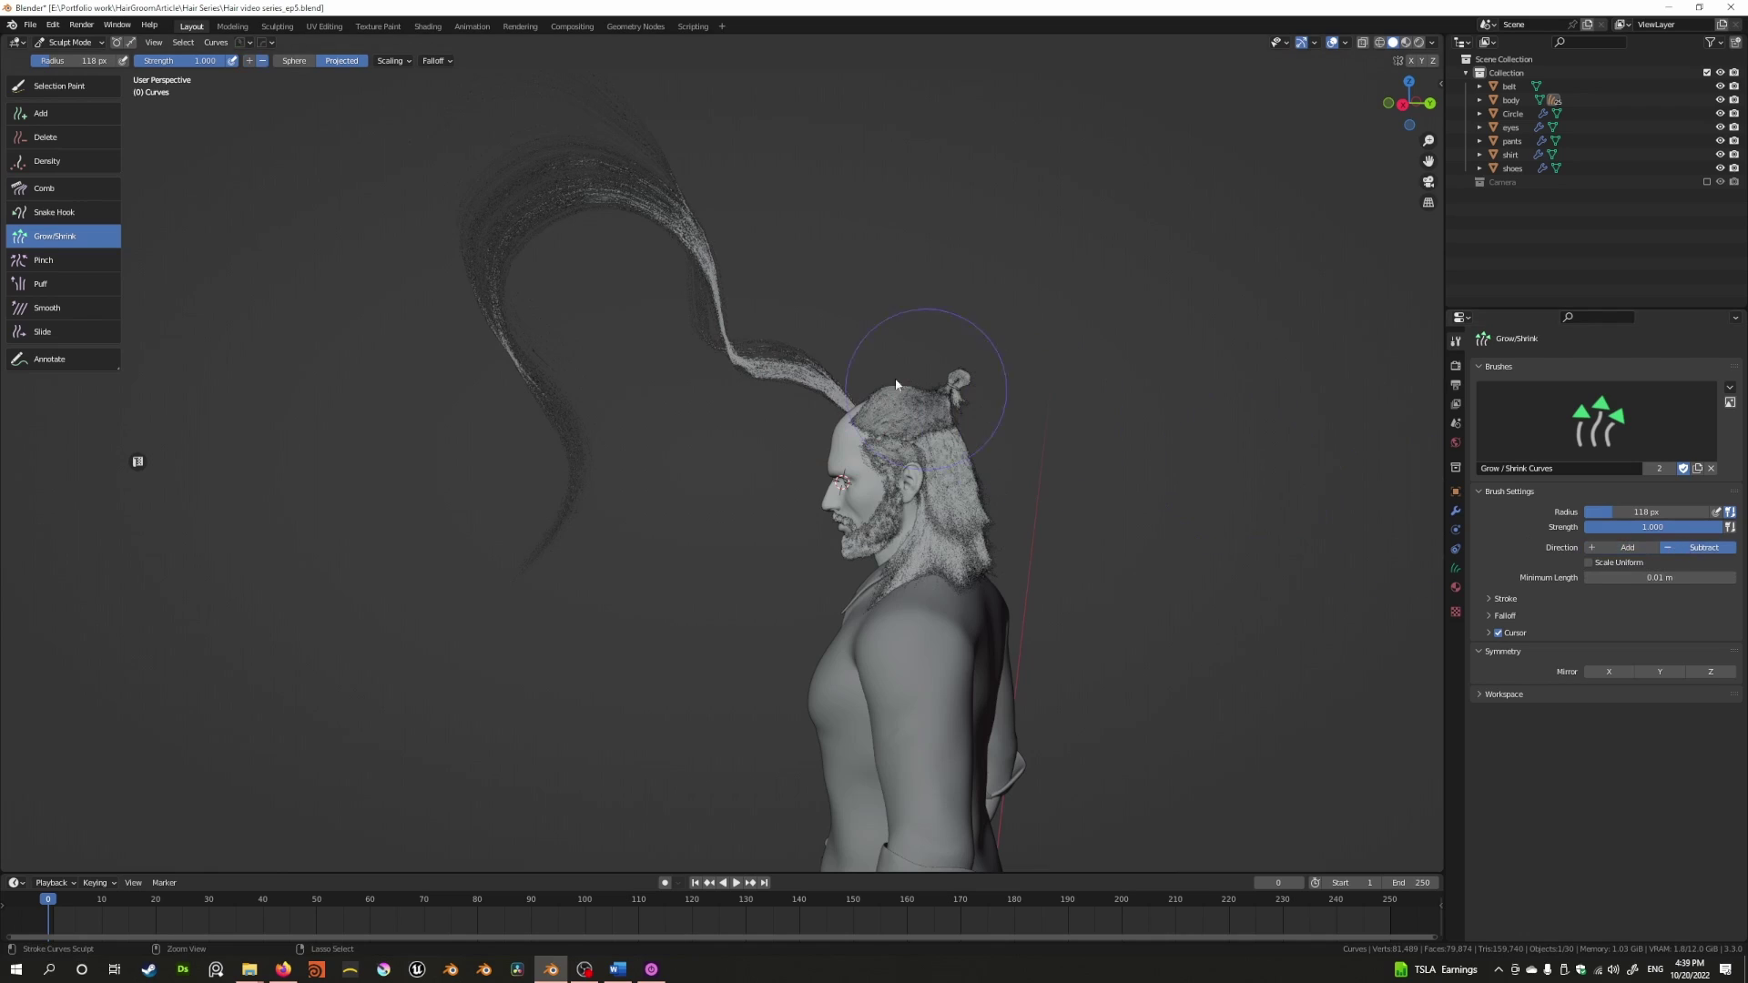
pyautogui.hotkey('ctrl', 'z')
# Set the brush's Minimum Length to 0.1 m and test it with strokes across the hooked strands
pyautogui.click(1638, 580)
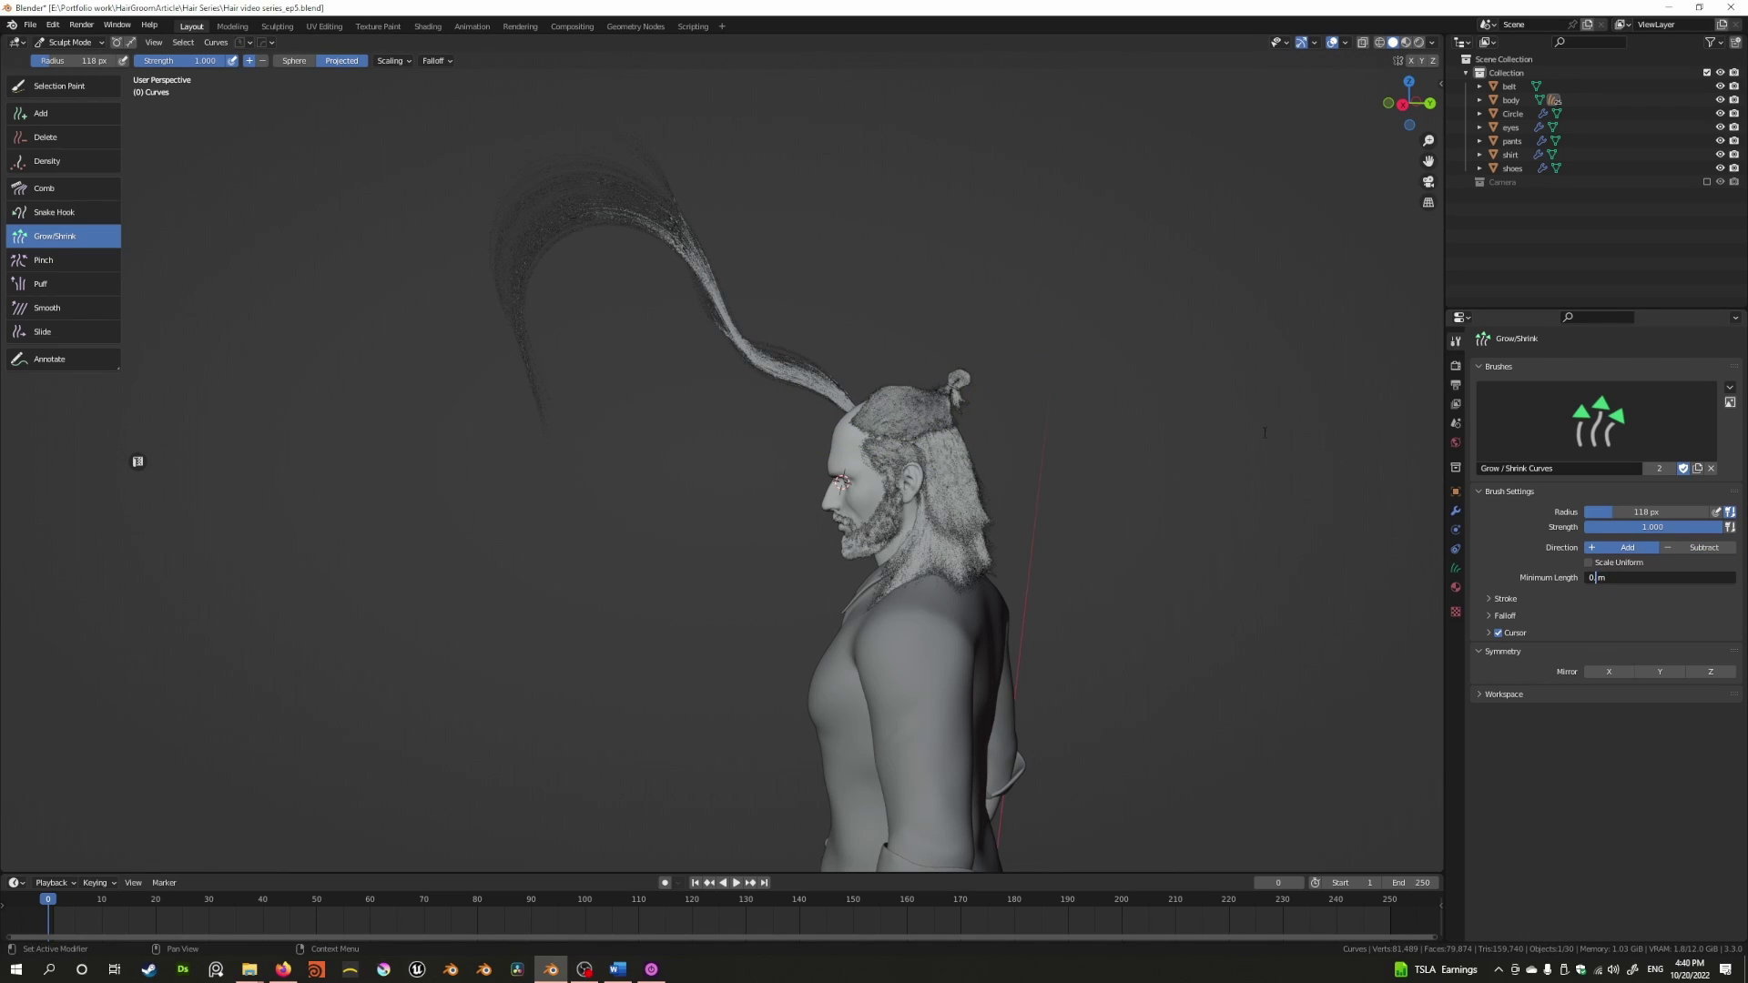
pyautogui.write('1')
pyautogui.press('Return')
pyautogui.moveTo(763, 386)
pyautogui.mouseDown()
pyautogui.moveTo(785, 407)
pyautogui.moveTo(821, 359)
pyautogui.moveTo(833, 402)
pyautogui.moveTo(863, 381)
pyautogui.mouseUp()
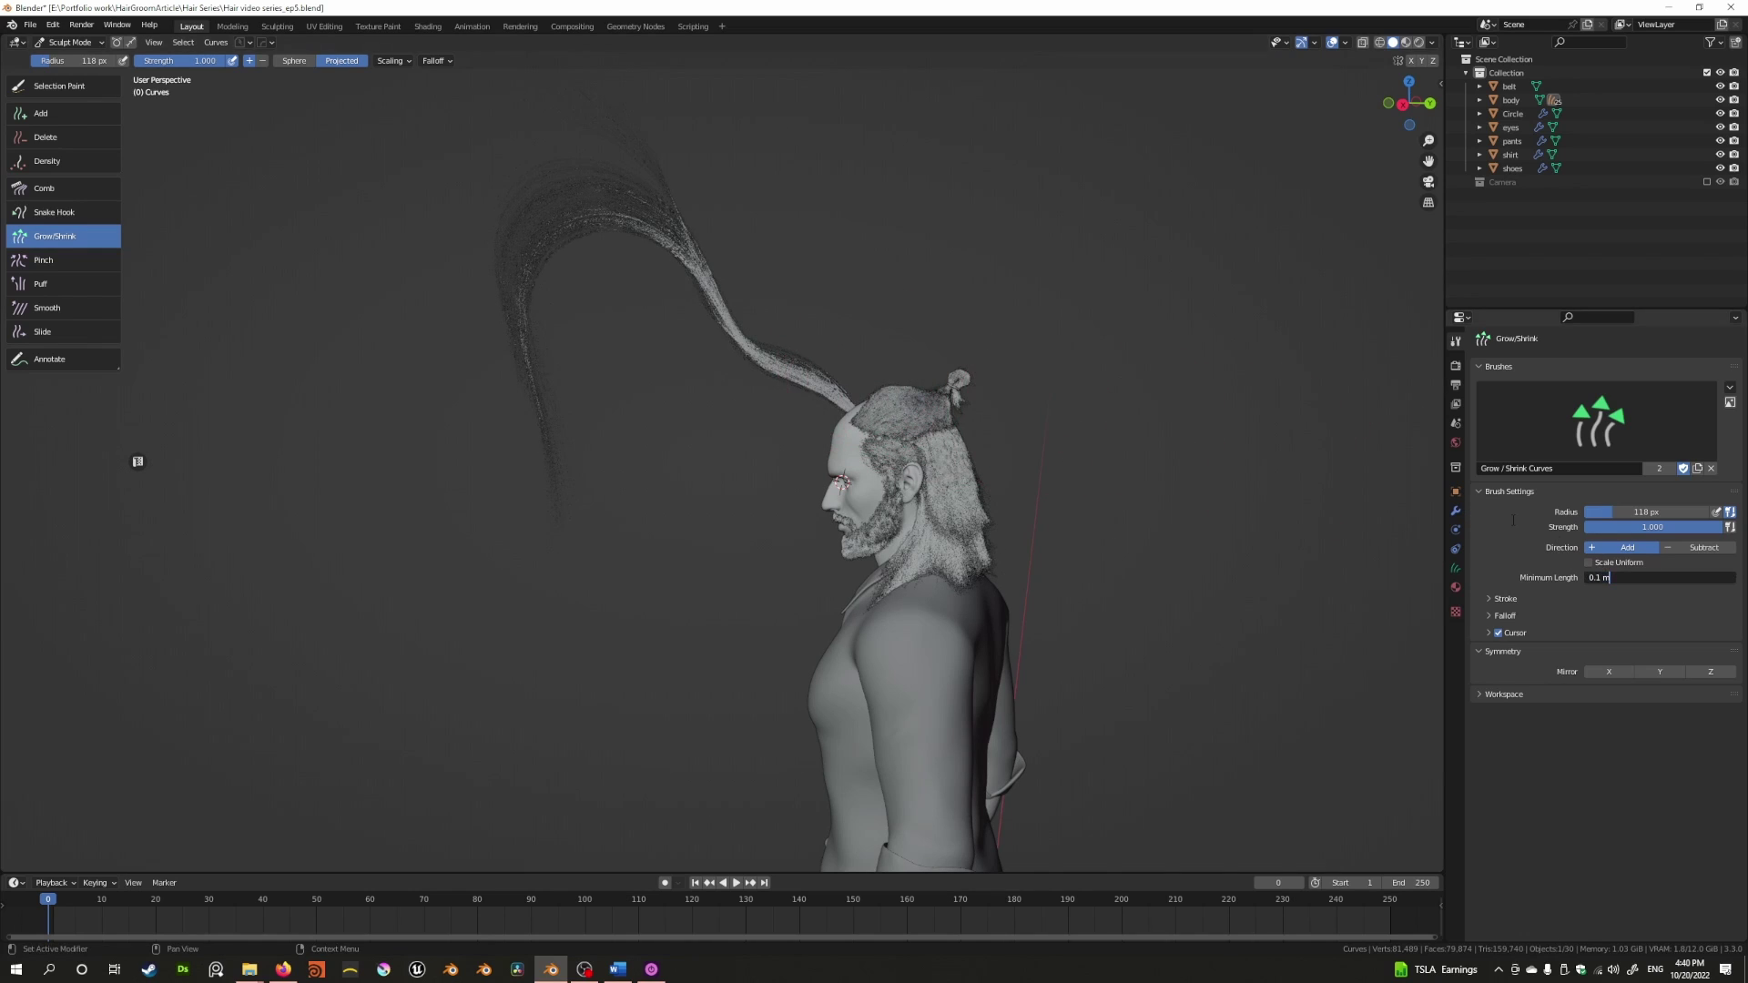
# Set the brush's Minimum Length to 0.6 m and shrink the hooked strands down to that limit
pyautogui.press('Return')
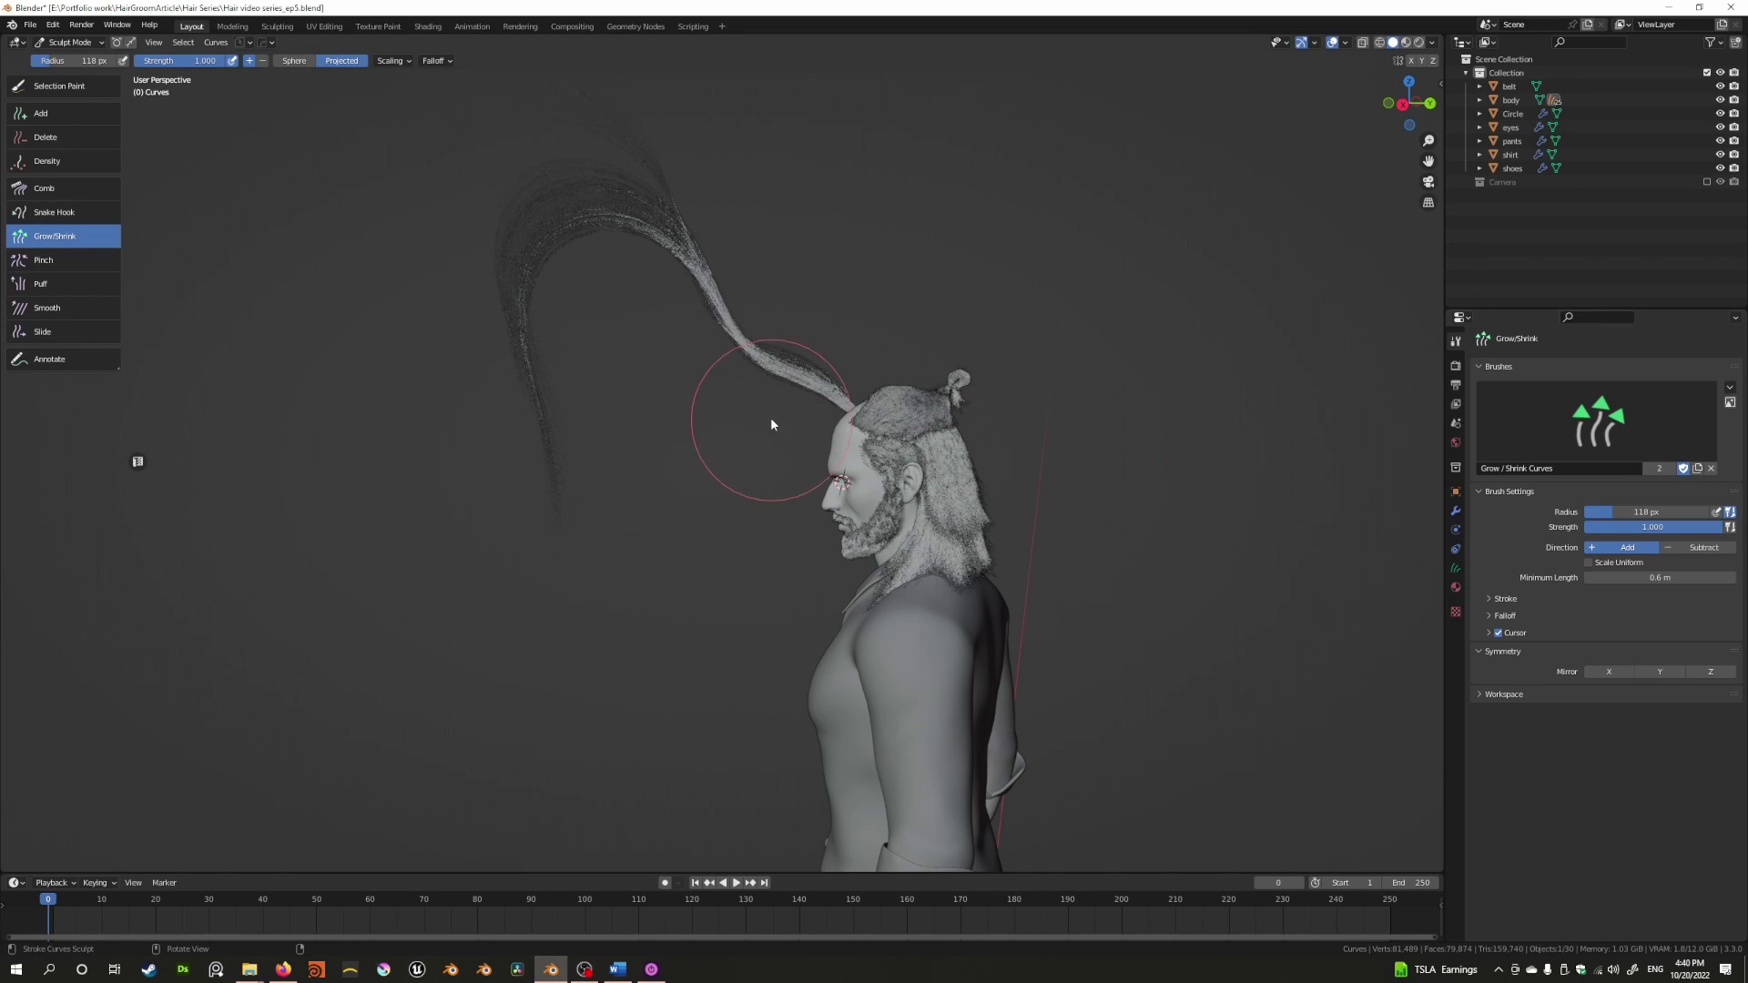
pyautogui.moveTo(774, 405)
pyautogui.mouseDown()
pyautogui.moveTo(827, 385)
pyautogui.moveTo(767, 402)
pyautogui.moveTo(775, 378)
pyautogui.moveTo(741, 301)
pyautogui.moveTo(820, 330)
pyautogui.mouseUp()
pyautogui.keyDown('shift'); pyautogui.moveTo(821, 328); pyautogui.dragTo(916, 377, button='middle'); pyautogui.keyUp('shift')
pyautogui.scroll(5, 888, 342)
pyautogui.keyDown('shift'); pyautogui.moveTo(859, 303); pyautogui.dragTo(902, 359, button='middle'); pyautogui.keyUp('shift')
pyautogui.keyDown('shift'); pyautogui.moveTo(902, 359); pyautogui.dragTo(788, 439, button='middle'); pyautogui.keyUp('shift')
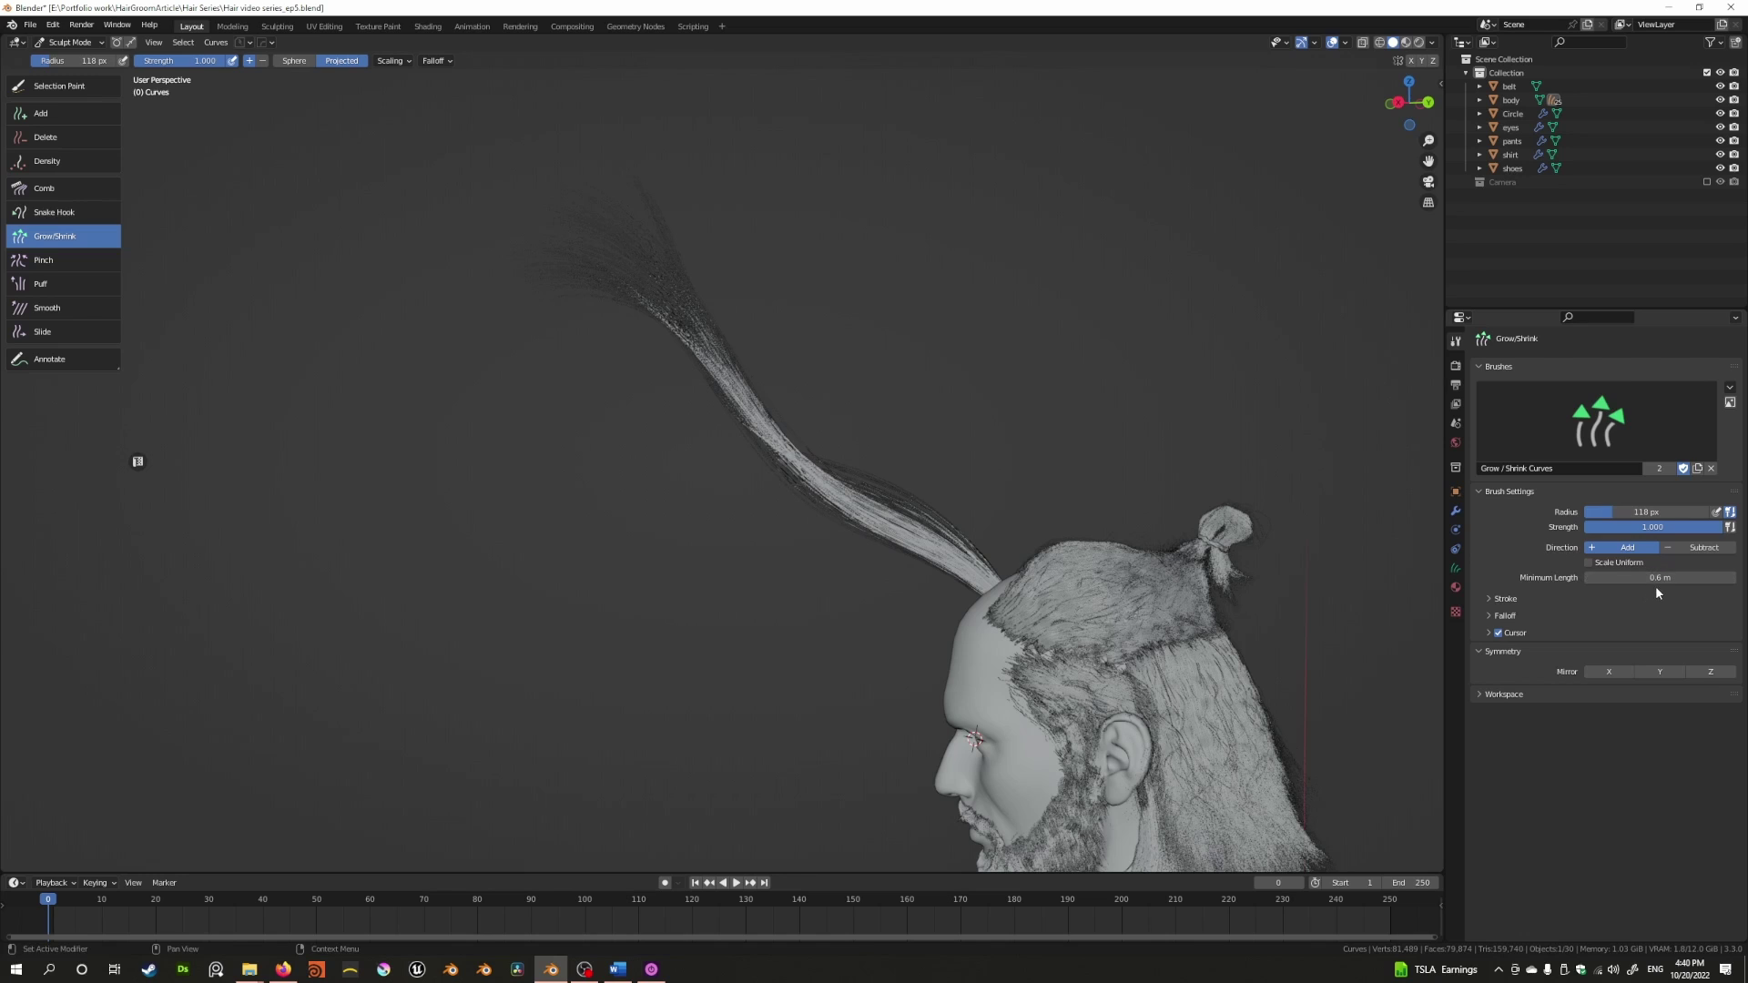
# Gather the hooked strands into a thin lock with the Pinch brush at strength 0.356, stroking from root to tip
pyautogui.moveTo(1060, 454); pyautogui.dragTo(970, 351, button='middle')
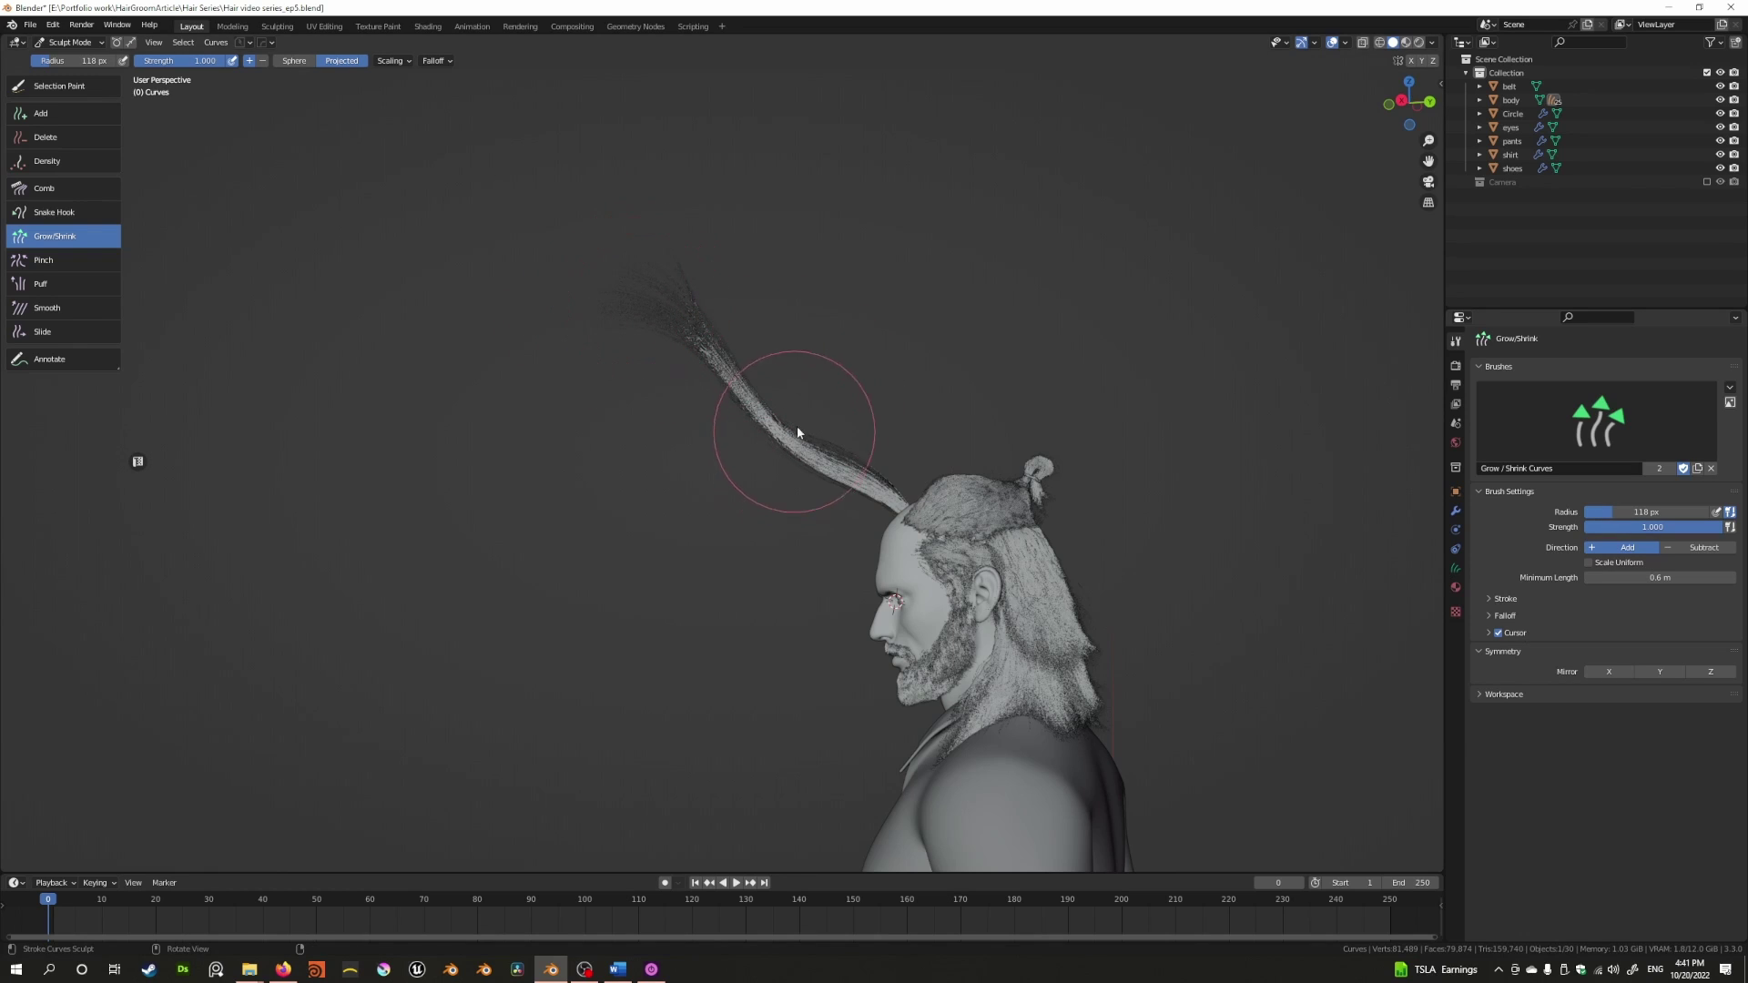
pyautogui.click(58, 258)
pyautogui.scroll(3, 823, 500)
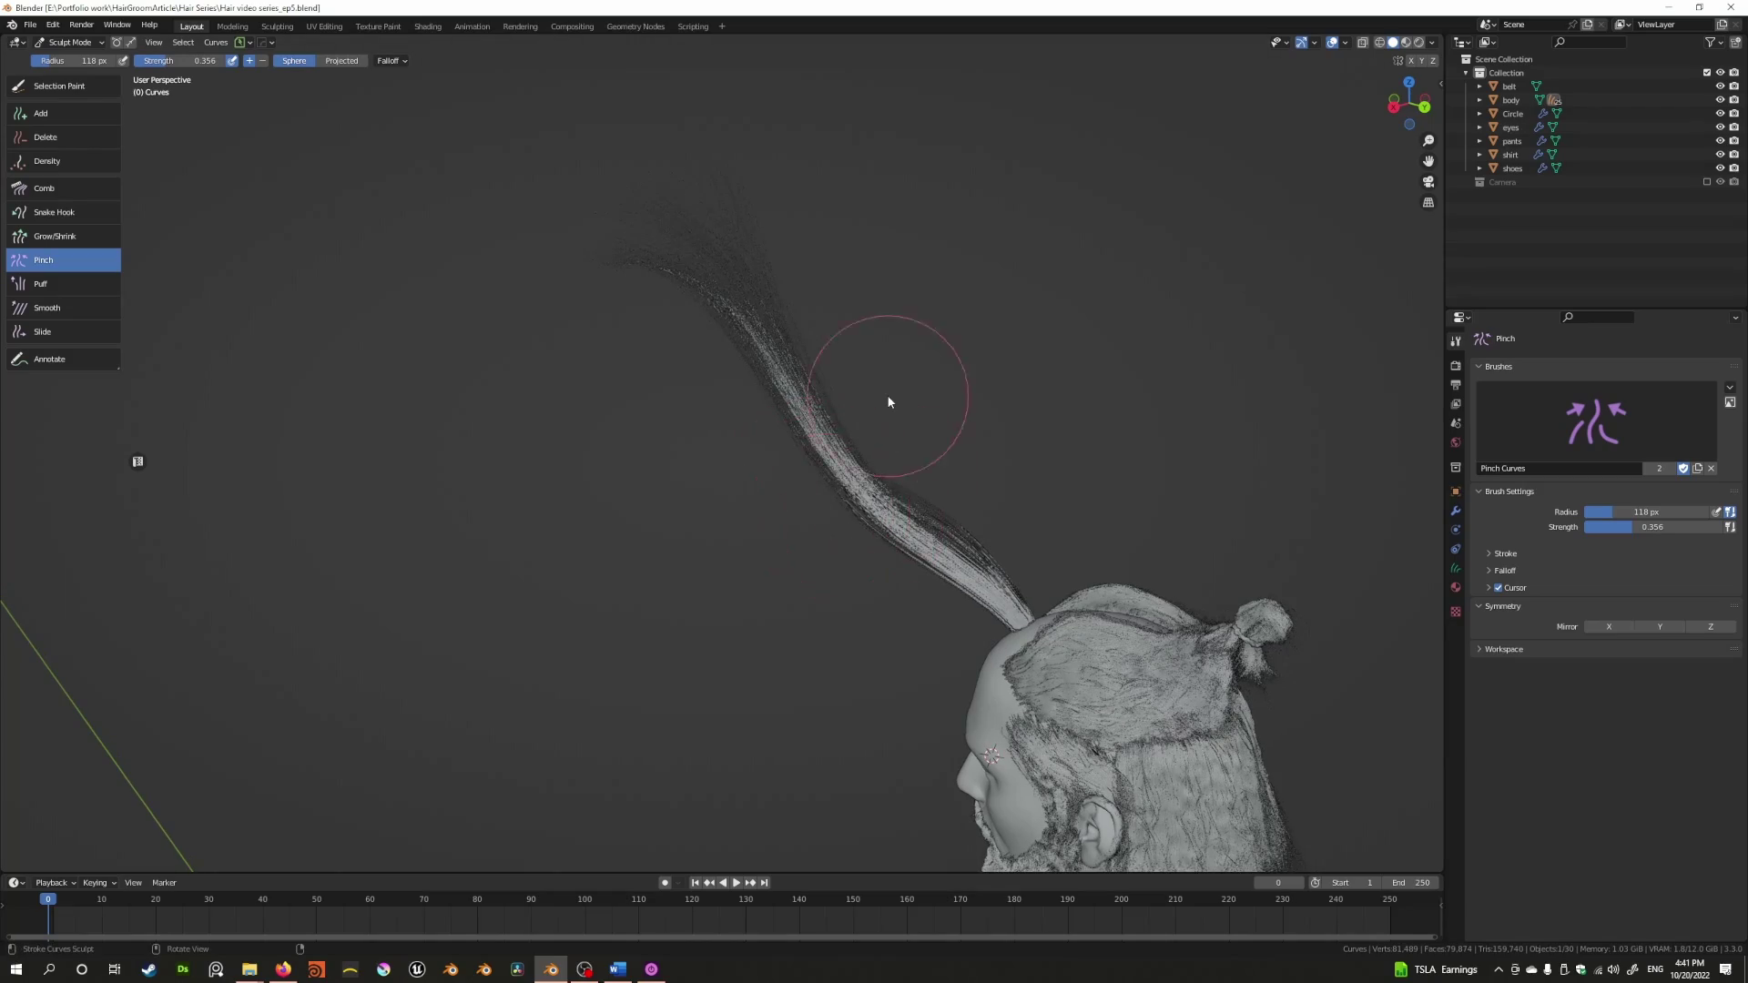
pyautogui.moveTo(890, 401); pyautogui.dragTo(566, 703, button='middle')
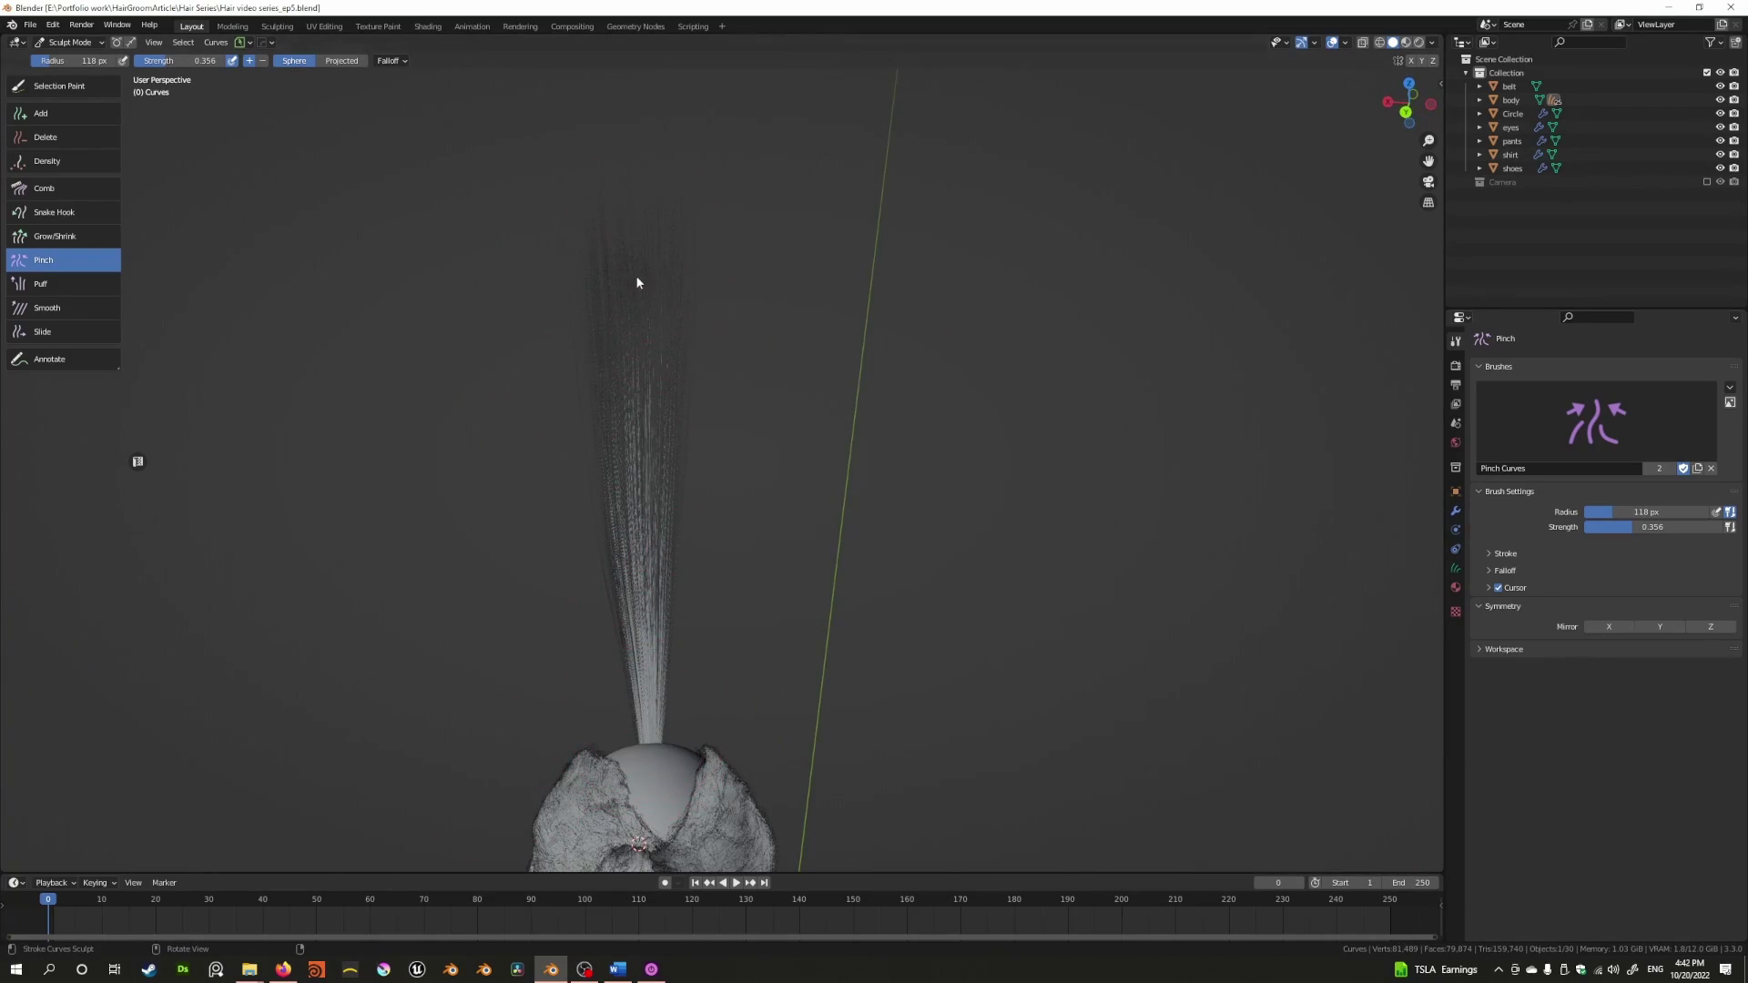
pyautogui.moveTo(672, 398); pyautogui.dragTo(711, 483, button='middle')
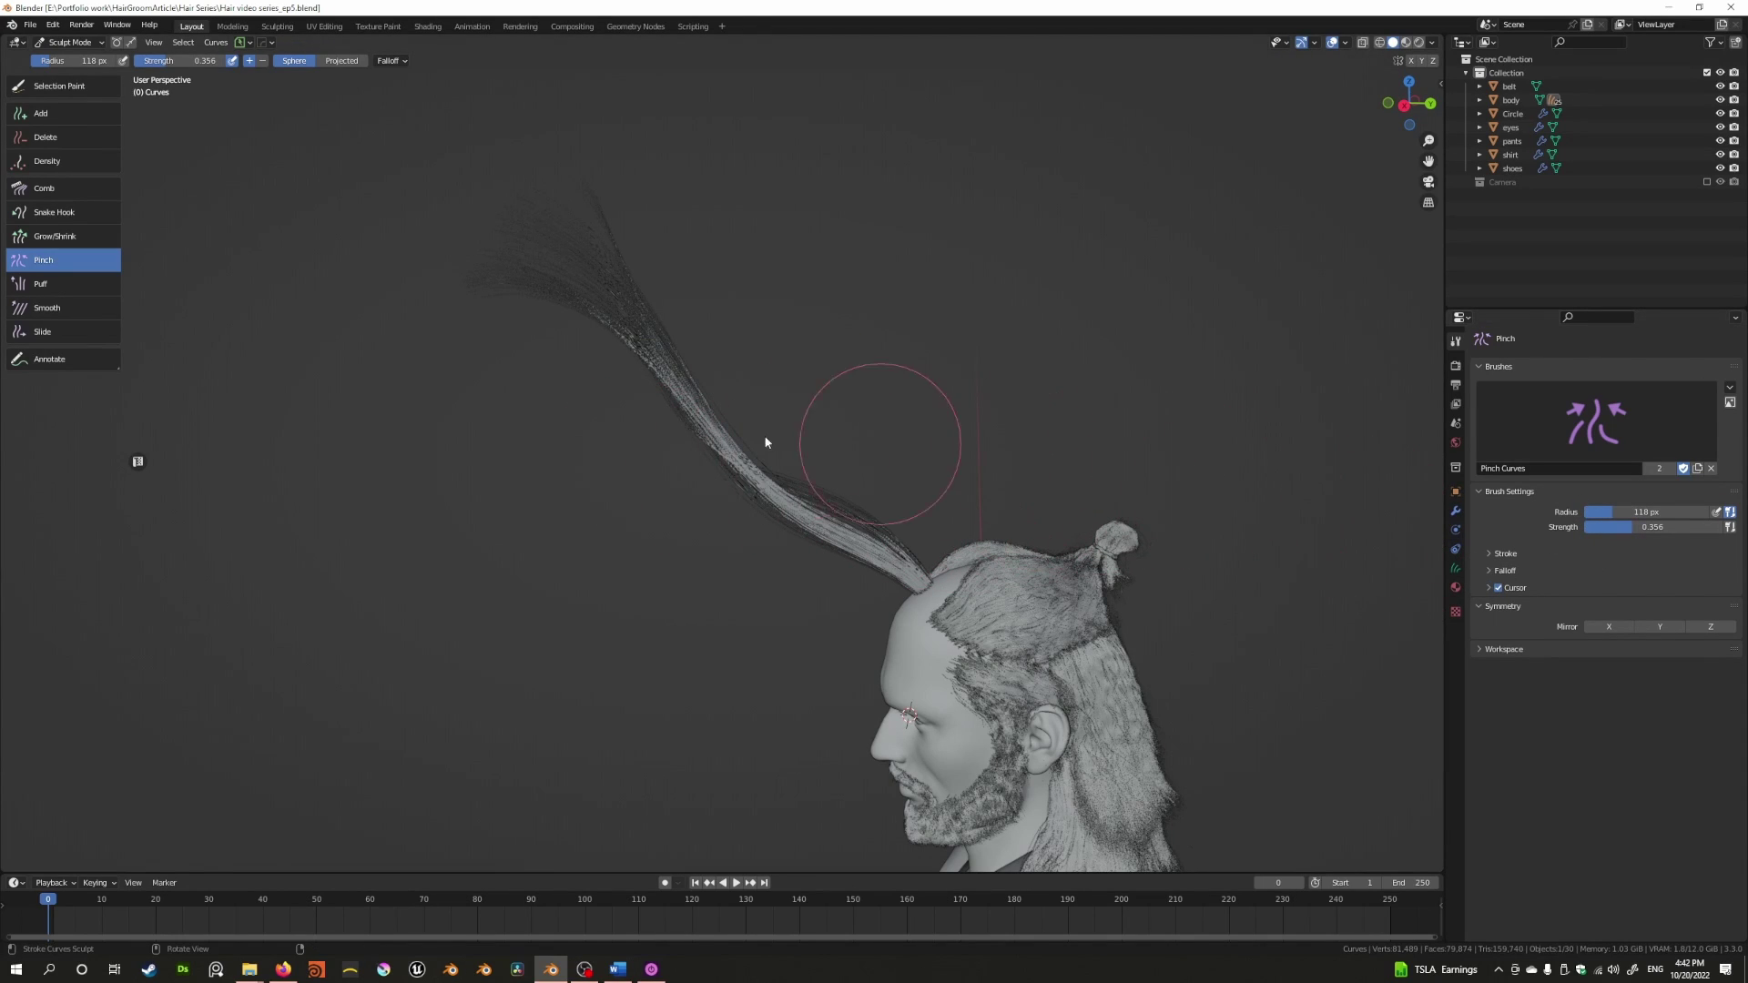
pyautogui.moveTo(764, 441); pyautogui.dragTo(625, 422, button='middle')
pyautogui.moveTo(881, 503)
pyautogui.mouseDown()
pyautogui.moveTo(831, 546)
pyautogui.moveTo(801, 499)
pyautogui.moveTo(750, 488)
pyautogui.moveTo(588, 306)
pyautogui.moveTo(521, 271)
pyautogui.moveTo(648, 326)
pyautogui.moveTo(522, 222)
pyautogui.moveTo(651, 346)
pyautogui.moveTo(577, 273)
pyautogui.moveTo(543, 294)
pyautogui.moveTo(655, 363)
pyautogui.moveTo(607, 233)
pyautogui.moveTo(667, 333)
pyautogui.moveTo(588, 234)
pyautogui.moveTo(661, 358)
pyautogui.moveTo(537, 223)
pyautogui.mouseUp()
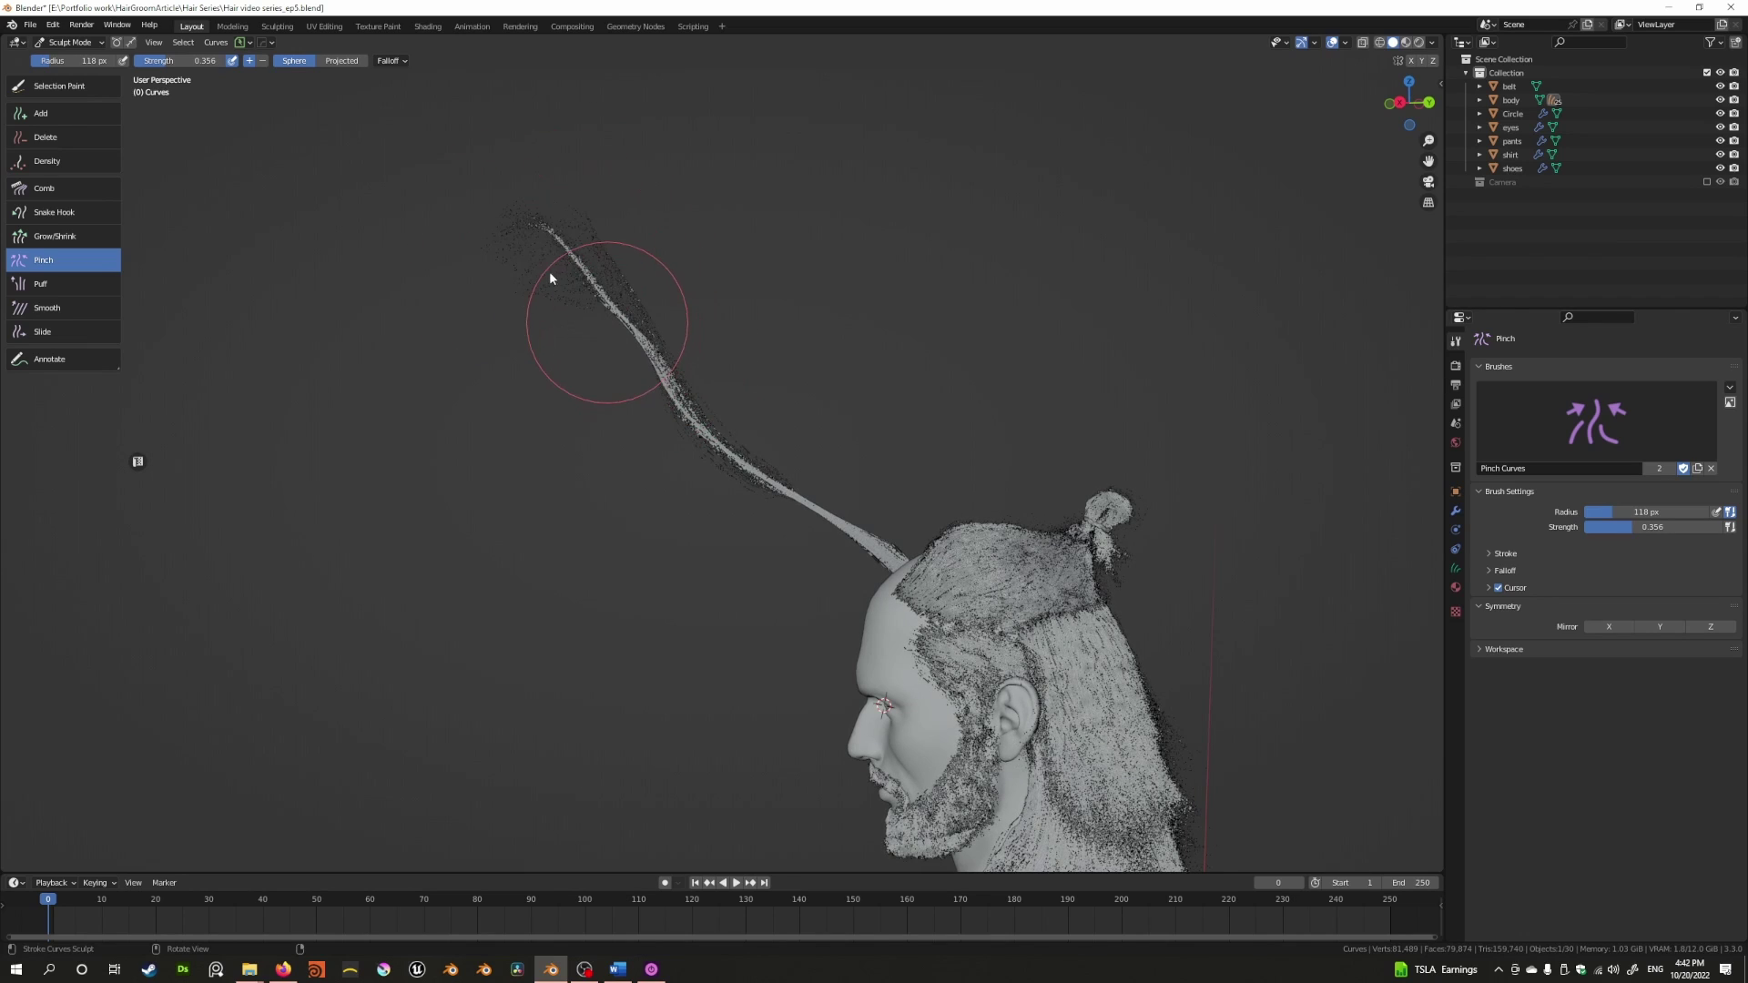
# Pinch the hooked strands into several separate clumps along their length with repeated strokes from the front
pyautogui.moveTo(584, 331); pyautogui.dragTo(596, 496, button='middle')
pyautogui.moveTo(612, 369)
pyautogui.mouseDown()
pyautogui.moveTo(651, 214)
pyautogui.moveTo(644, 257)
pyautogui.moveTo(585, 273)
pyautogui.moveTo(624, 441)
pyautogui.mouseUp()
pyautogui.scroll(4, 637, 428)
pyautogui.keyDown('shift'); pyautogui.moveTo(667, 412); pyautogui.dragTo(700, 665, button='middle'); pyautogui.keyUp('shift')
pyautogui.moveTo(705, 533)
pyautogui.mouseDown()
pyautogui.moveTo(710, 498)
pyautogui.moveTo(698, 508)
pyautogui.moveTo(744, 435)
pyautogui.moveTo(679, 517)
pyautogui.moveTo(730, 418)
pyautogui.moveTo(790, 373)
pyautogui.moveTo(707, 511)
pyautogui.moveTo(732, 450)
pyautogui.moveTo(724, 264)
pyautogui.moveTo(696, 273)
pyautogui.moveTo(660, 669)
pyautogui.mouseUp()
pyautogui.moveTo(660, 669)
pyautogui.mouseDown(button='middle')
pyautogui.moveTo(702, 282)
pyautogui.moveTo(940, 449)
pyautogui.moveTo(803, 473)
pyautogui.moveTo(639, 590)
pyautogui.moveTo(694, 585)
pyautogui.mouseUp(button='middle')
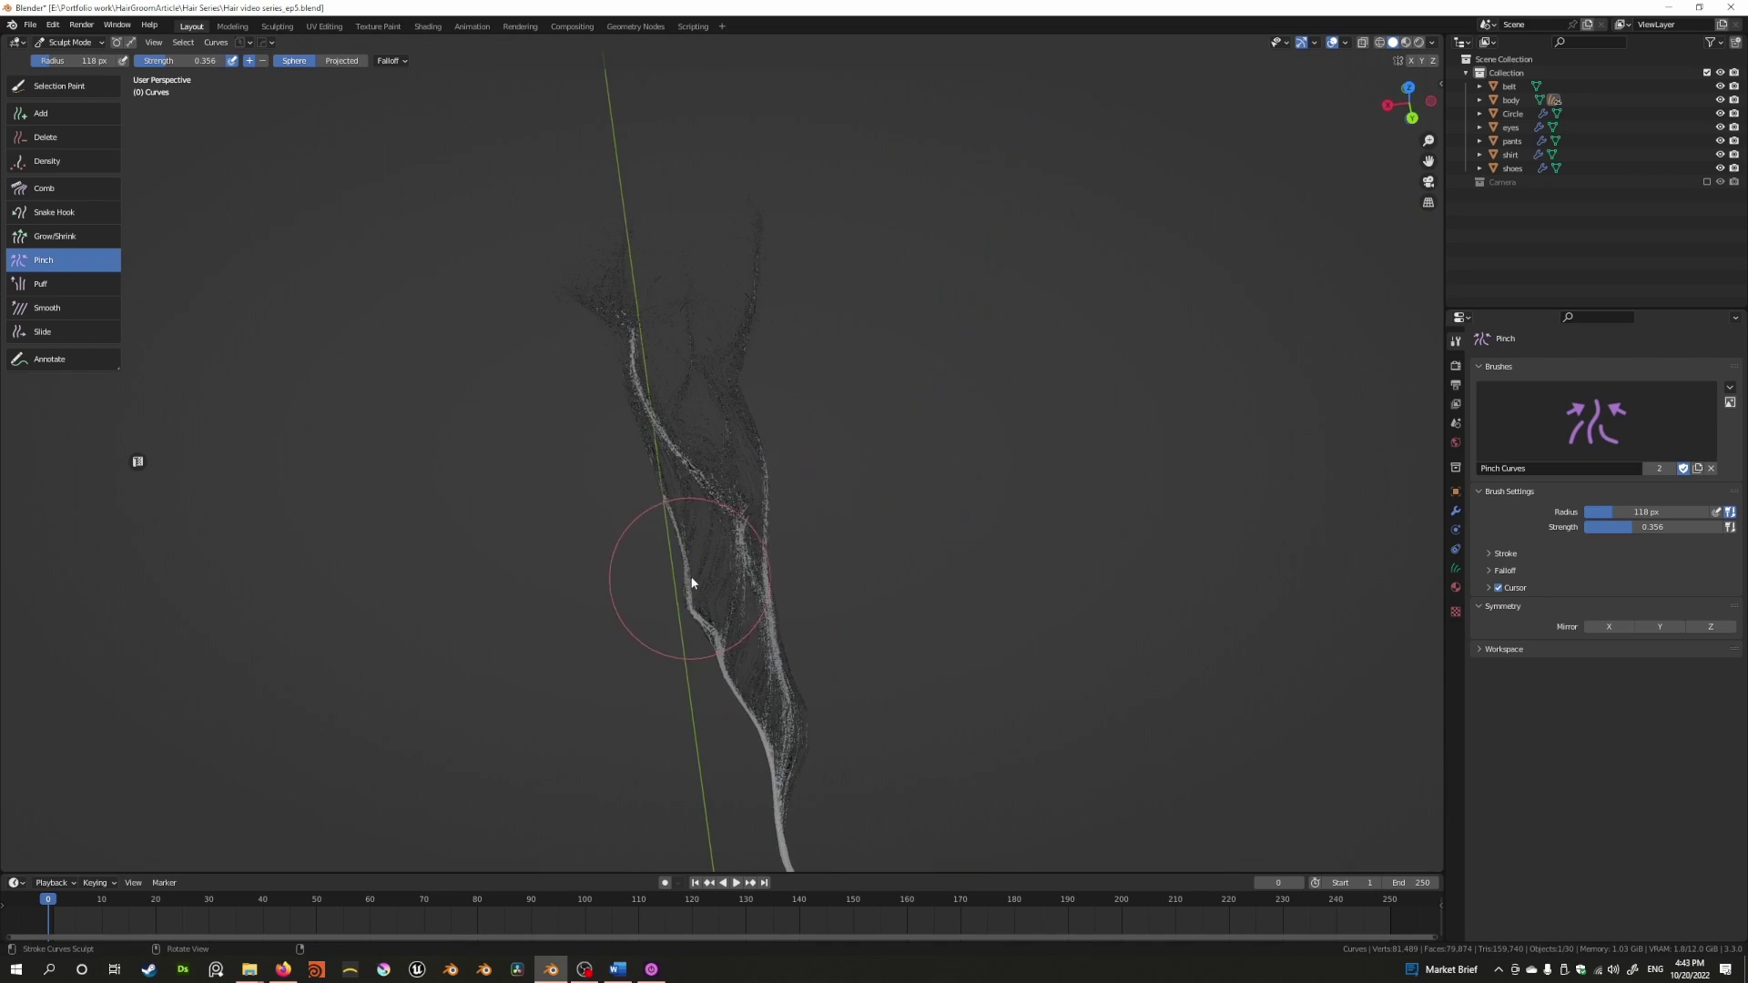
pyautogui.moveTo(694, 585)
pyautogui.mouseDown()
pyautogui.moveTo(690, 552)
pyautogui.moveTo(815, 694)
pyautogui.moveTo(773, 624)
pyautogui.moveTo(773, 679)
pyautogui.moveTo(718, 546)
pyautogui.moveTo(702, 418)
pyautogui.moveTo(690, 461)
pyautogui.moveTo(740, 546)
pyautogui.mouseUp()
pyautogui.moveTo(740, 546)
pyautogui.mouseDown(button='middle')
pyautogui.moveTo(842, 566)
pyautogui.moveTo(928, 517)
pyautogui.moveTo(724, 413)
pyautogui.moveTo(627, 522)
pyautogui.moveTo(659, 501)
pyautogui.mouseUp(button='middle')
pyautogui.moveTo(748, 461); pyautogui.dragTo(817, 559)
pyautogui.keyDown('shift'); pyautogui.moveTo(752, 496); pyautogui.dragTo(703, 612, button='middle'); pyautogui.keyUp('shift')
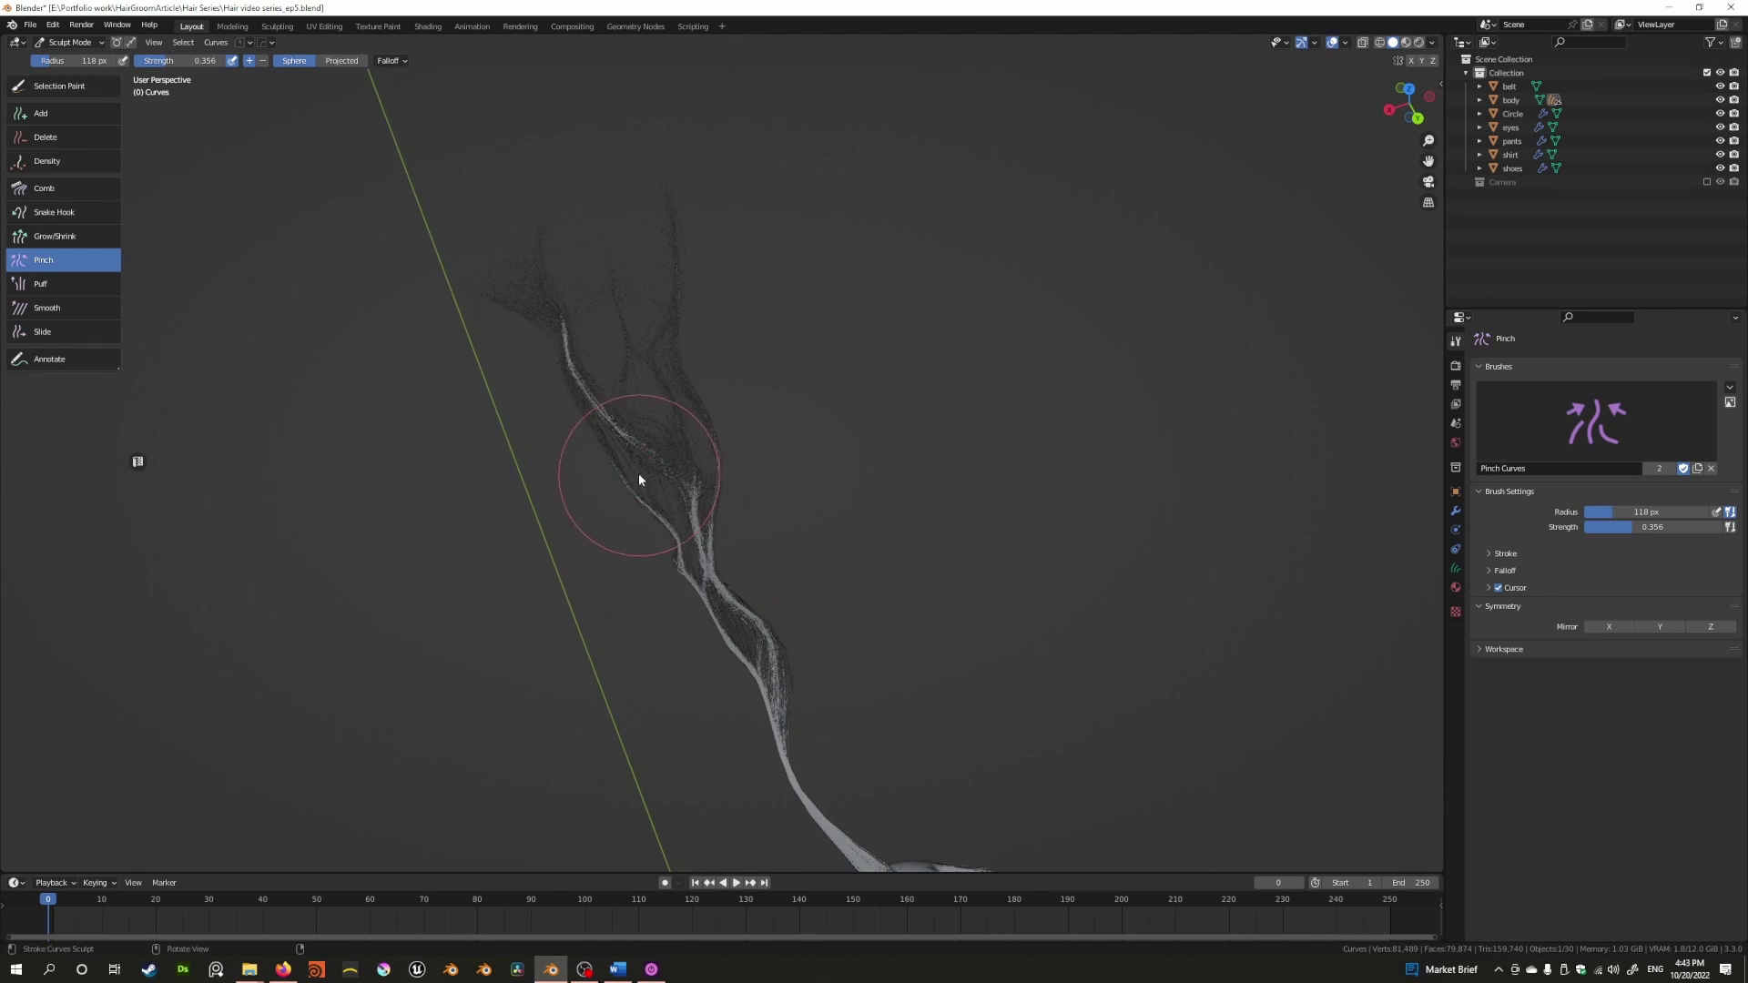
# Pinch the upper strands at strength 1.000 and spread the lock apart at strength 0.378 with the direction set to Subtract
pyautogui.moveTo(169, 63); pyautogui.dragTo(273, 71)
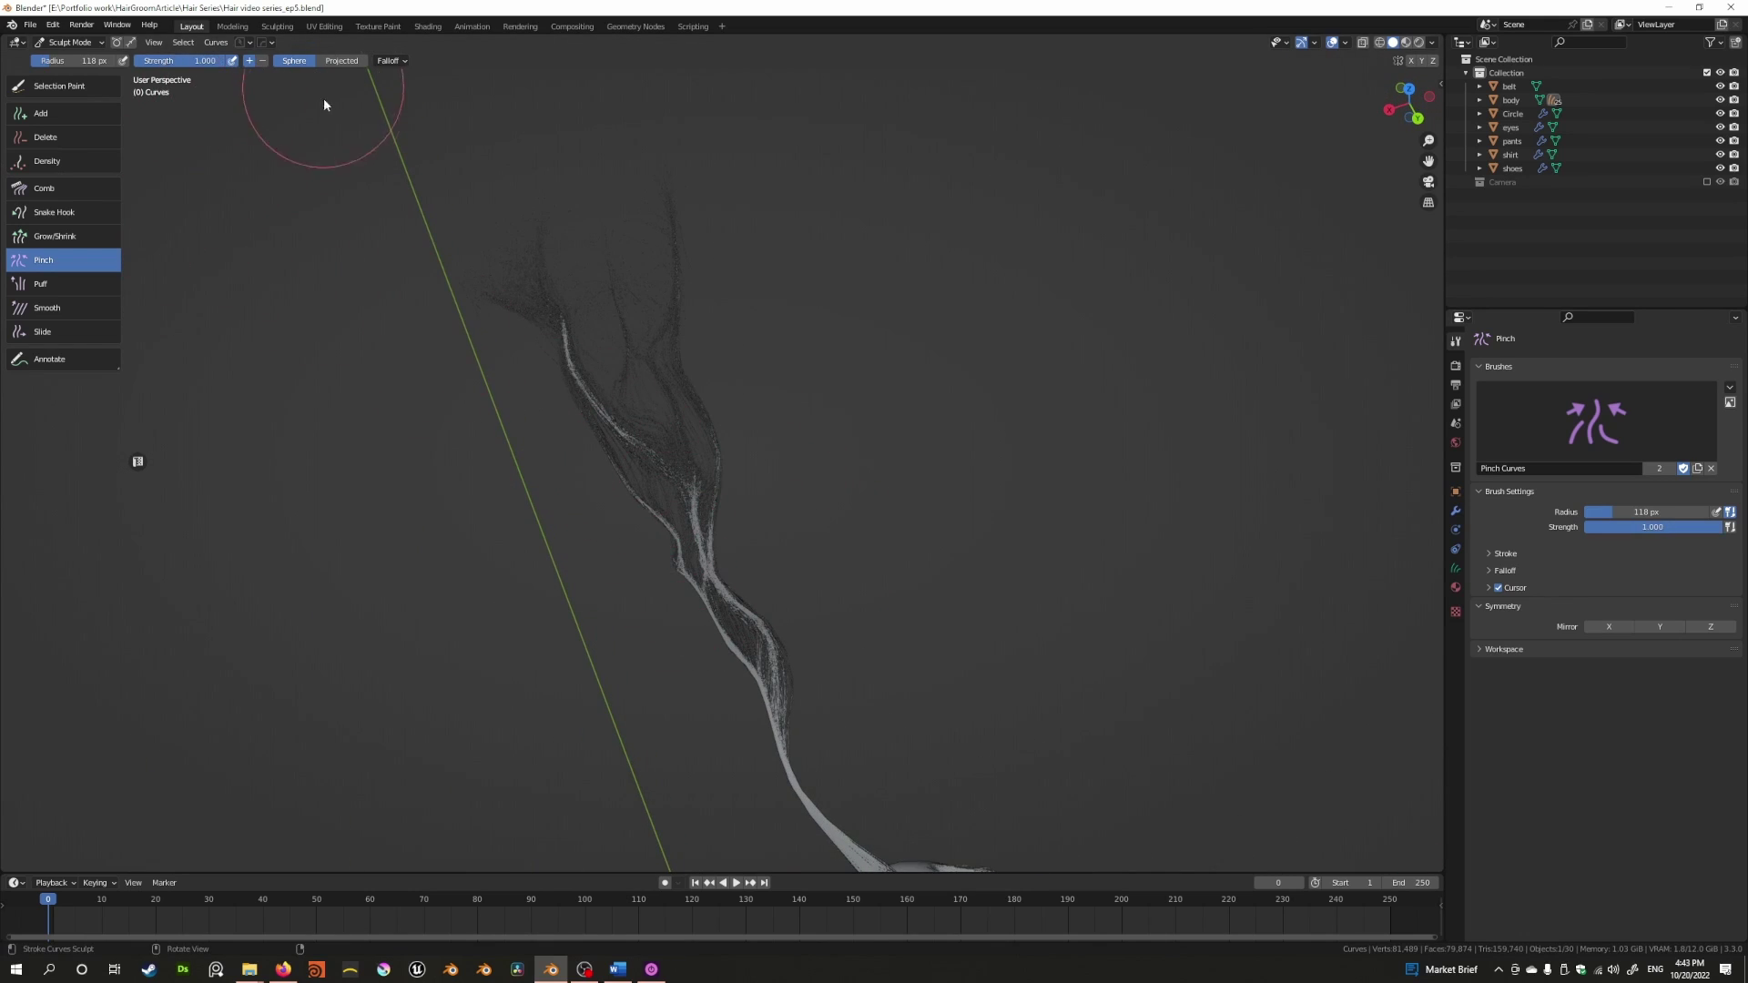
pyautogui.moveTo(635, 443)
pyautogui.mouseDown()
pyautogui.moveTo(633, 460)
pyautogui.moveTo(708, 477)
pyautogui.moveTo(655, 338)
pyautogui.moveTo(606, 296)
pyautogui.moveTo(597, 340)
pyautogui.moveTo(579, 280)
pyautogui.moveTo(635, 363)
pyautogui.moveTo(662, 510)
pyautogui.mouseUp()
pyautogui.moveTo(202, 61); pyautogui.dragTo(168, 61)
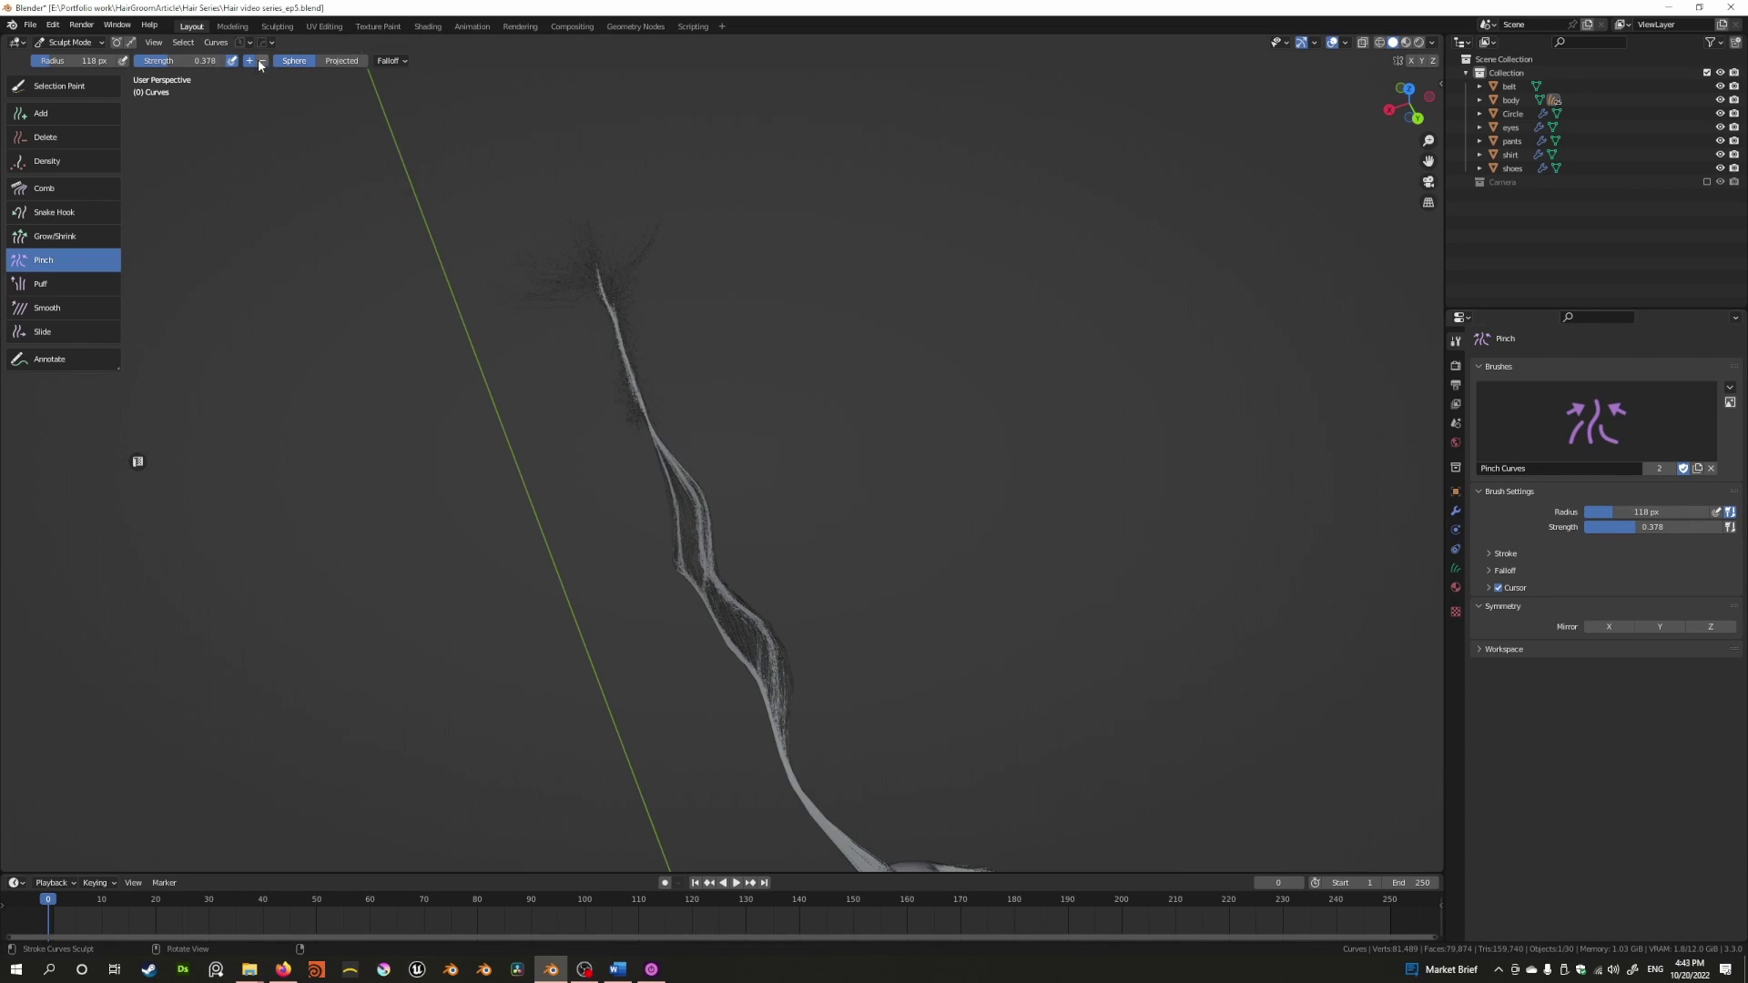
pyautogui.moveTo(699, 434)
pyautogui.mouseDown()
pyautogui.moveTo(653, 459)
pyautogui.moveTo(643, 434)
pyautogui.moveTo(681, 459)
pyautogui.moveTo(736, 626)
pyautogui.moveTo(674, 691)
pyautogui.moveTo(712, 617)
pyautogui.moveTo(686, 545)
pyautogui.moveTo(762, 655)
pyautogui.moveTo(750, 672)
pyautogui.mouseUp()
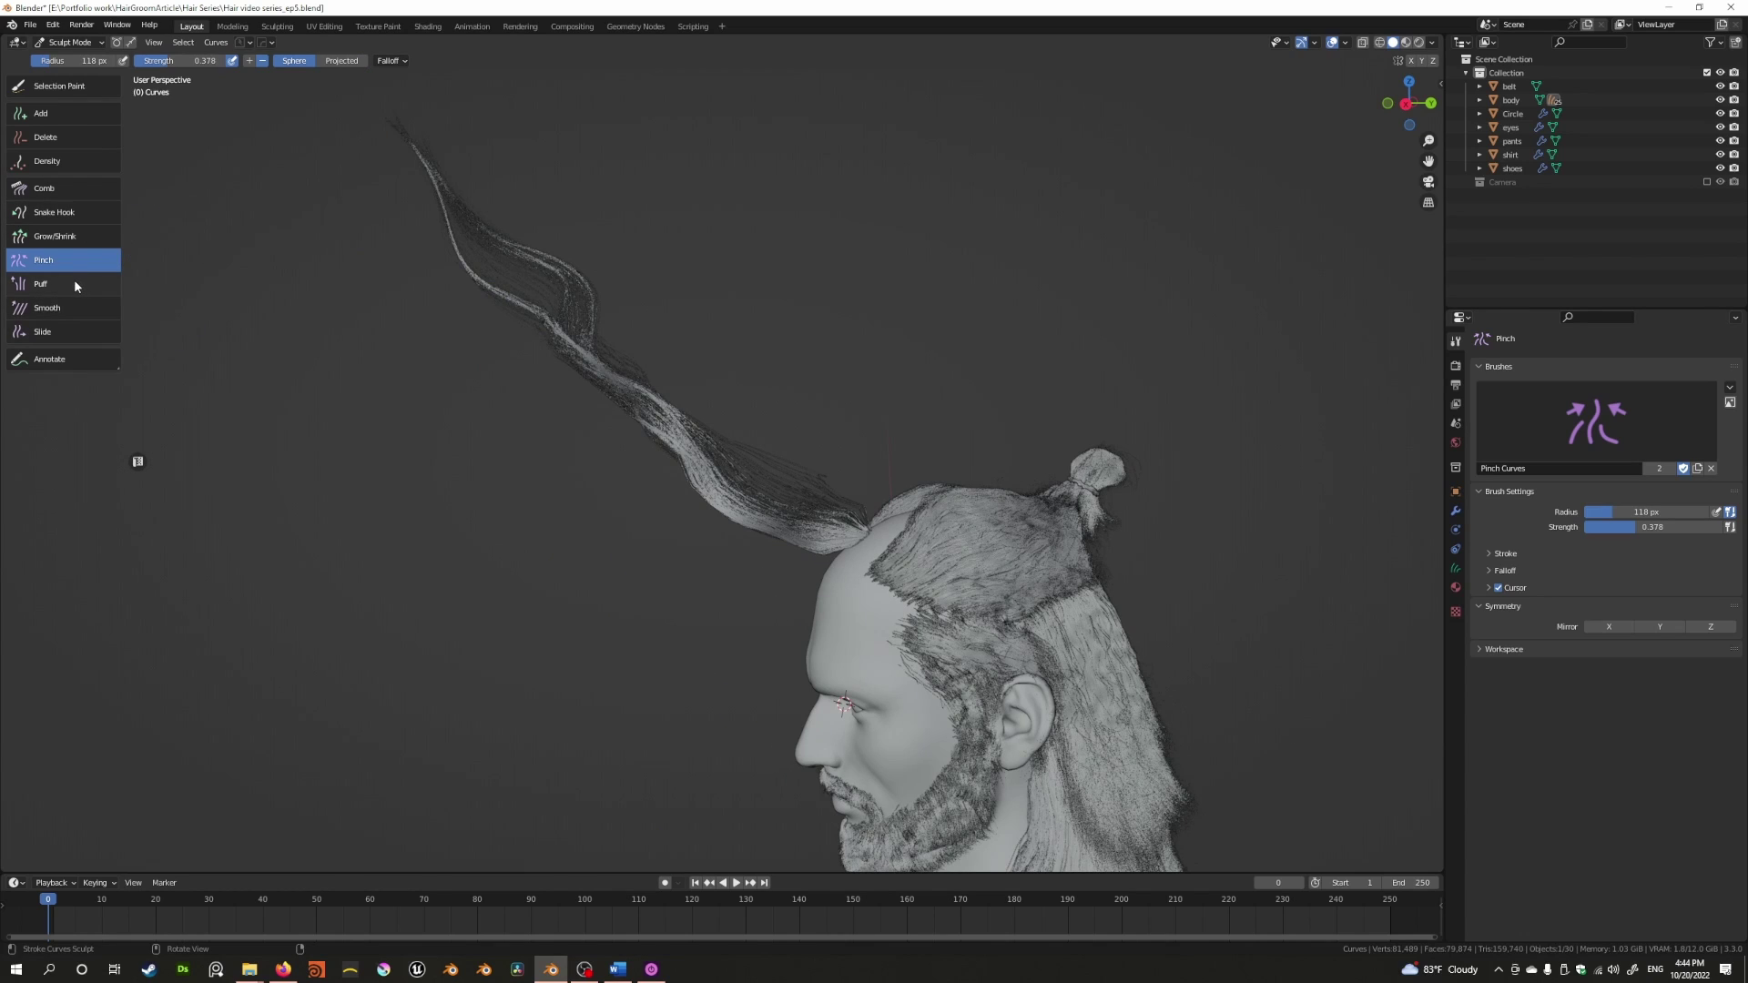
# Activate the Puff brush, show its brush settings, and compare them with those of the Pinch brush
pyautogui.click(46, 284)
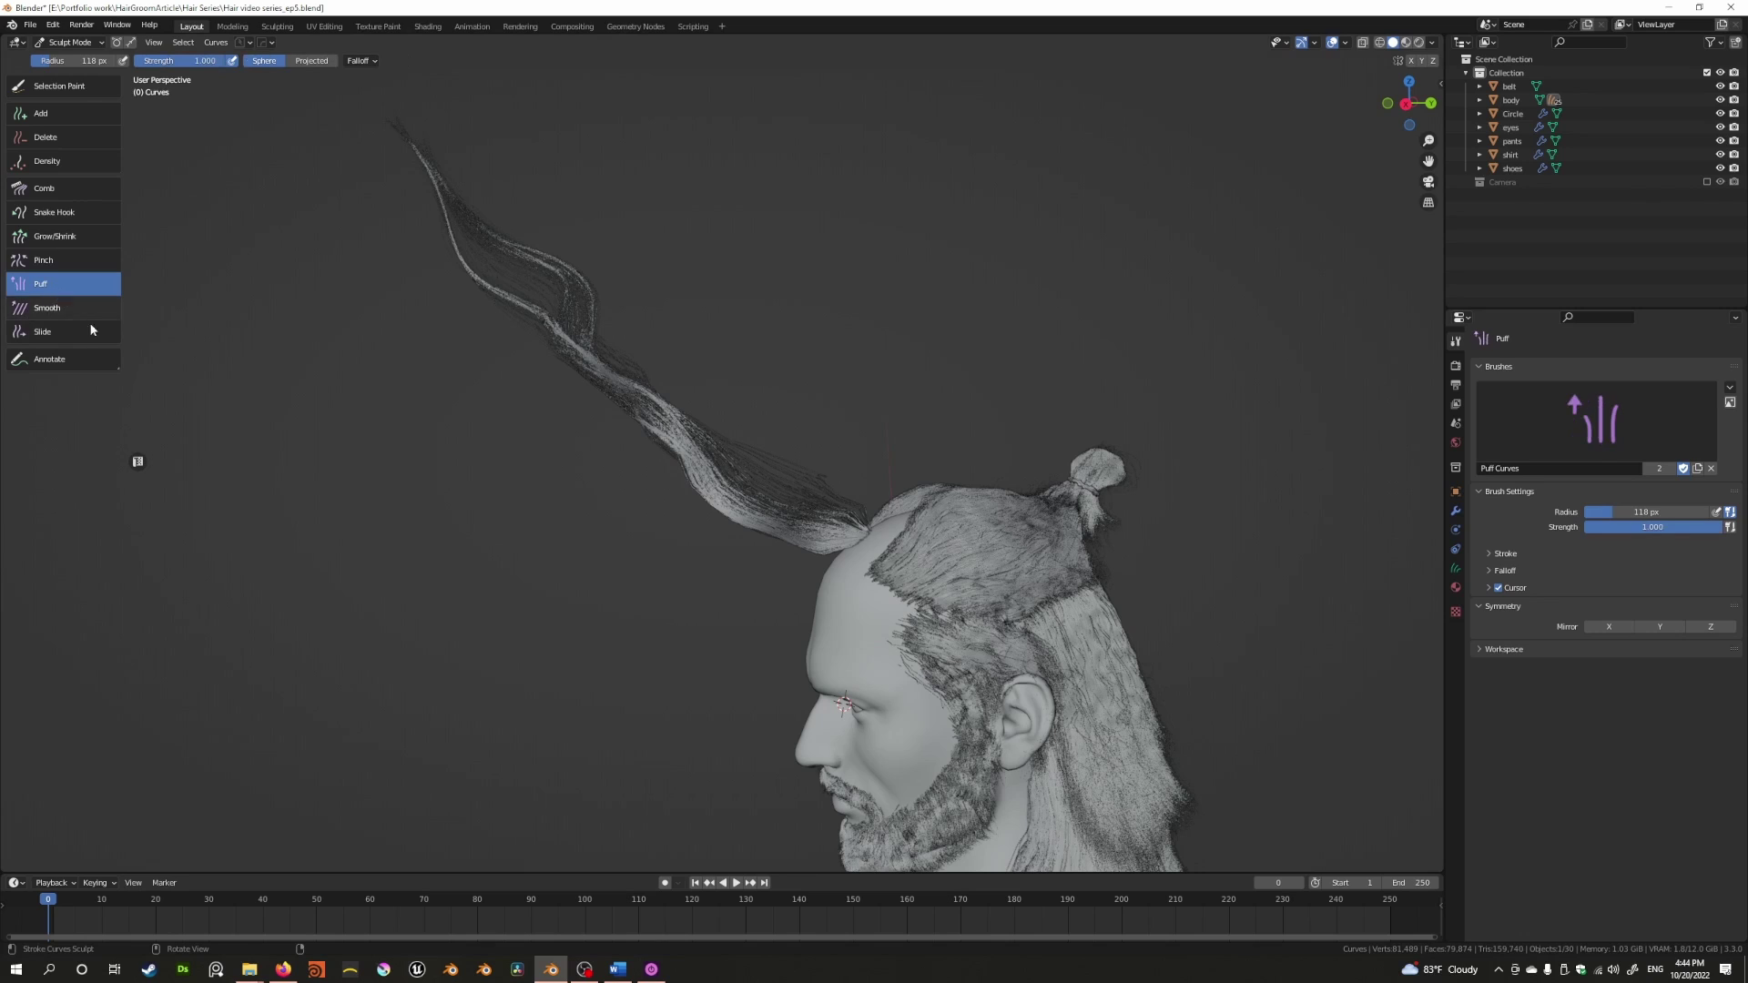
pyautogui.scroll(-1, 649, 417)
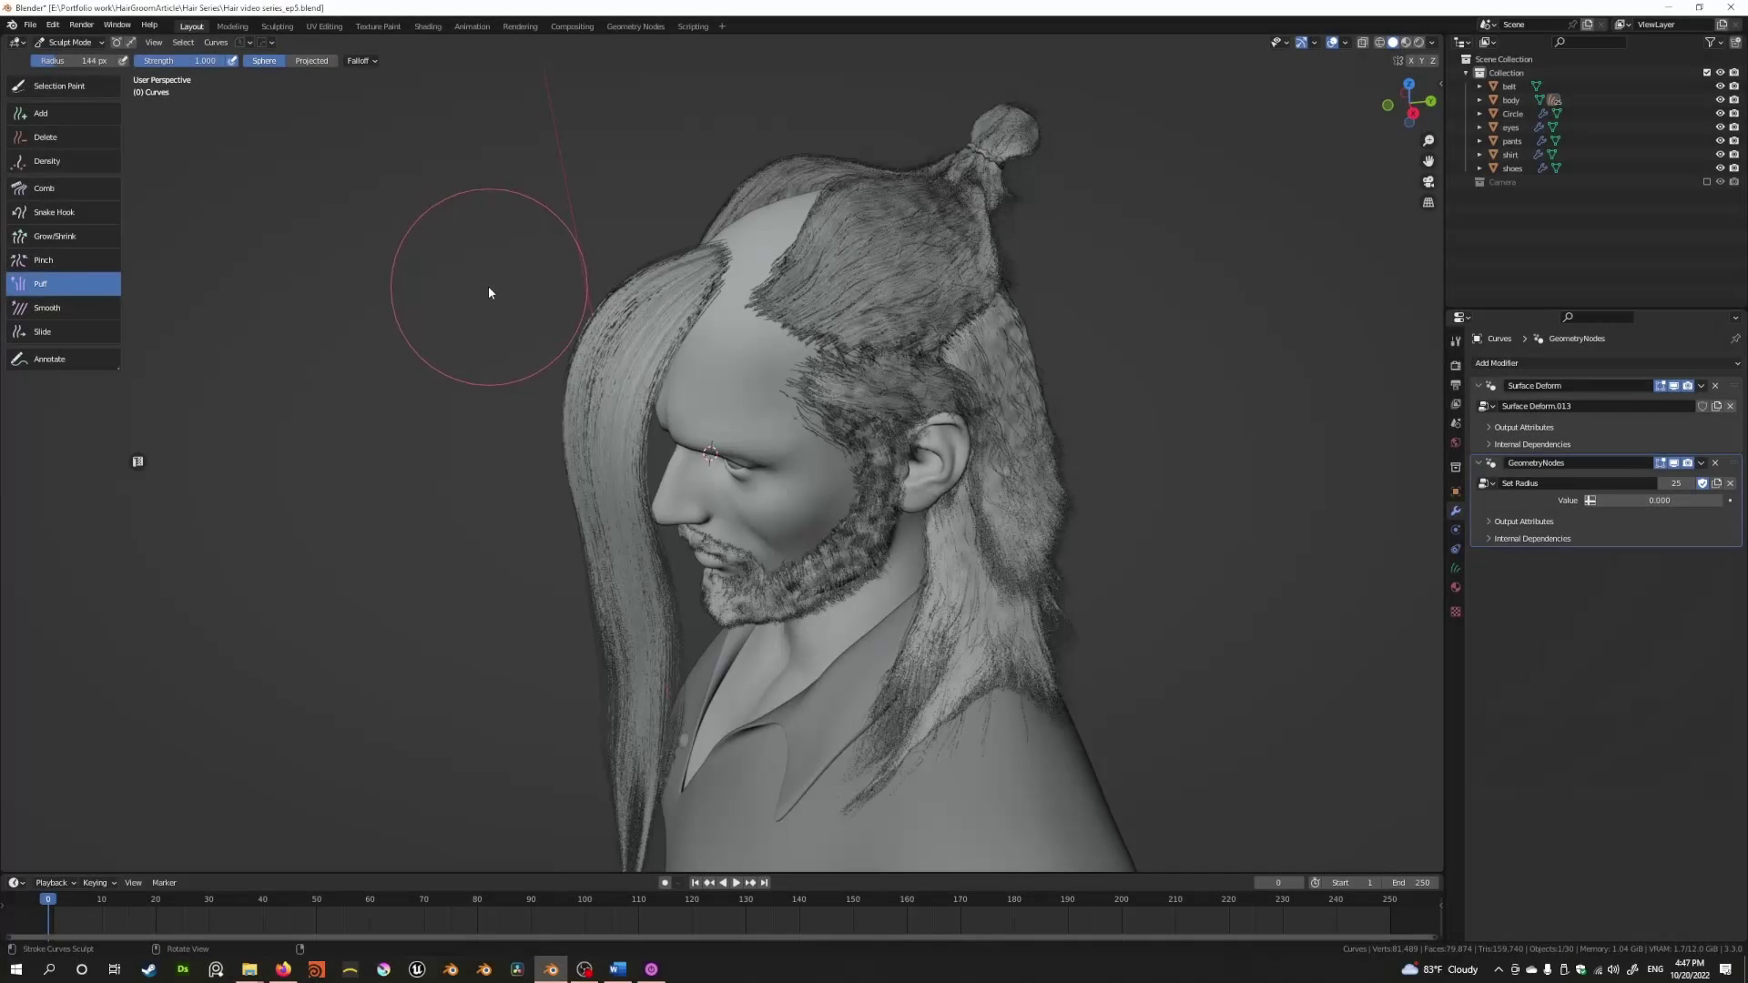
pyautogui.moveTo(702, 351); pyautogui.dragTo(662, 297, button='middle')
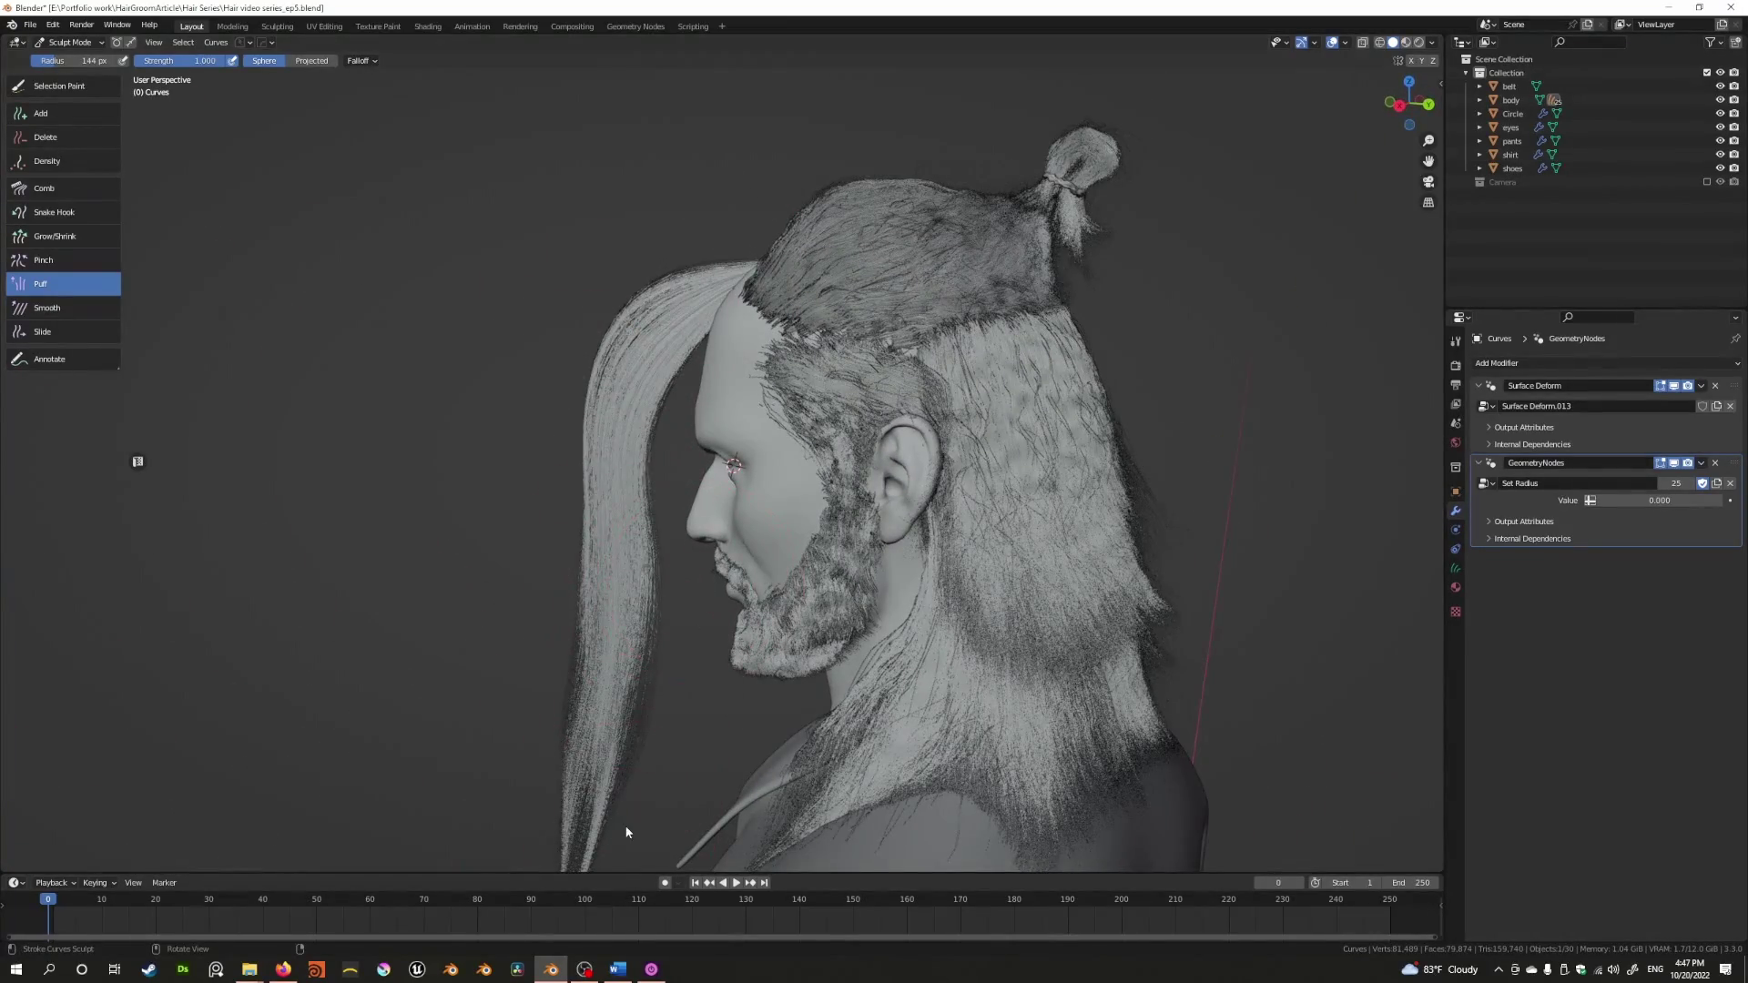
pyautogui.moveTo(705, 589)
pyautogui.mouseDown(button='middle')
pyautogui.moveTo(812, 439)
pyautogui.moveTo(757, 506)
pyautogui.moveTo(642, 415)
pyautogui.moveTo(728, 405)
pyautogui.mouseUp(button='middle')
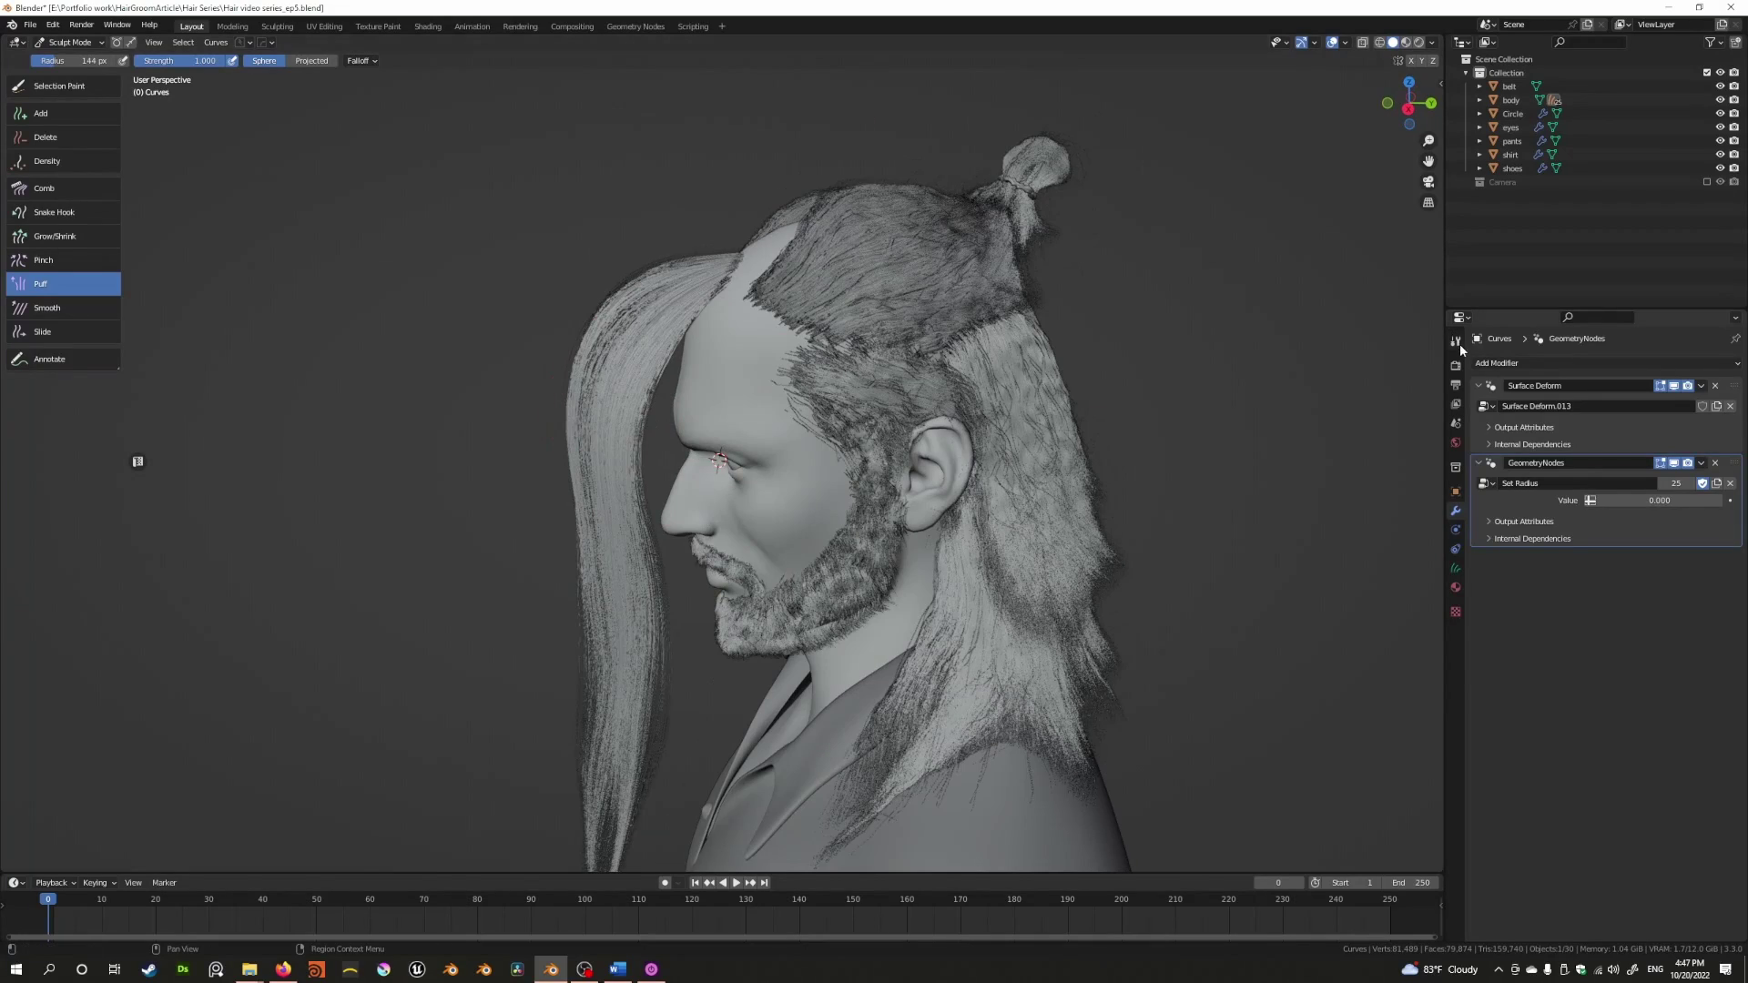
pyautogui.click(1455, 340)
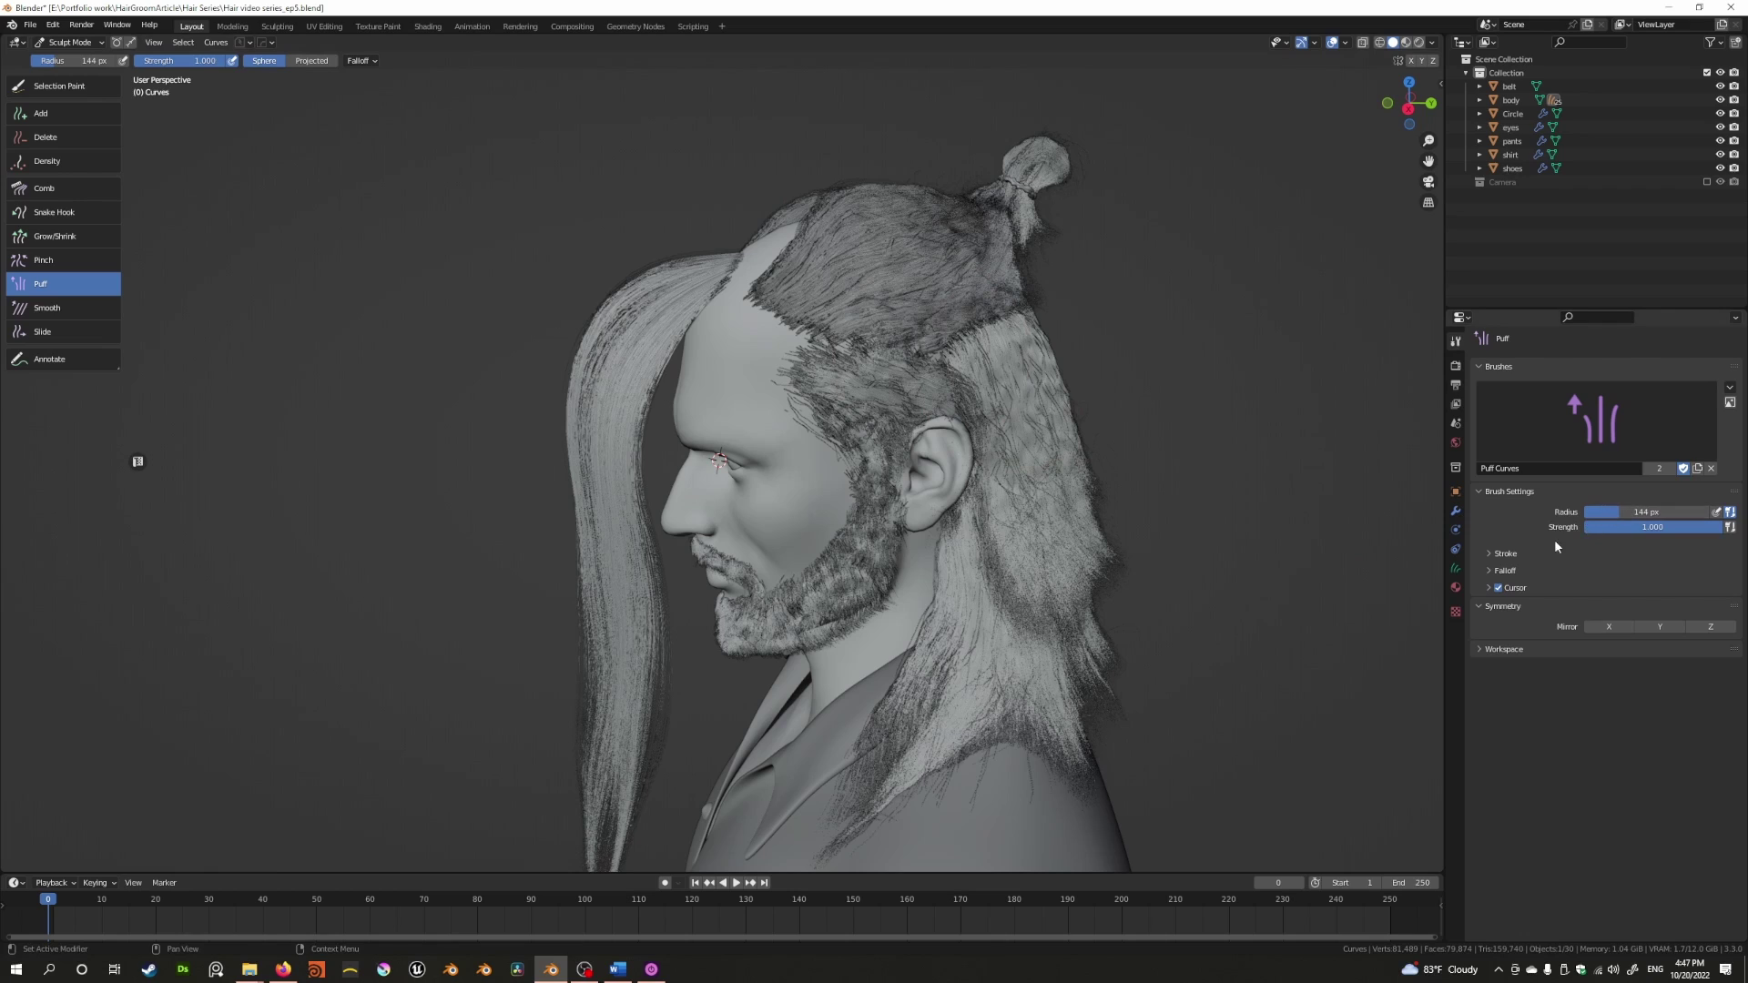
pyautogui.click(69, 260)
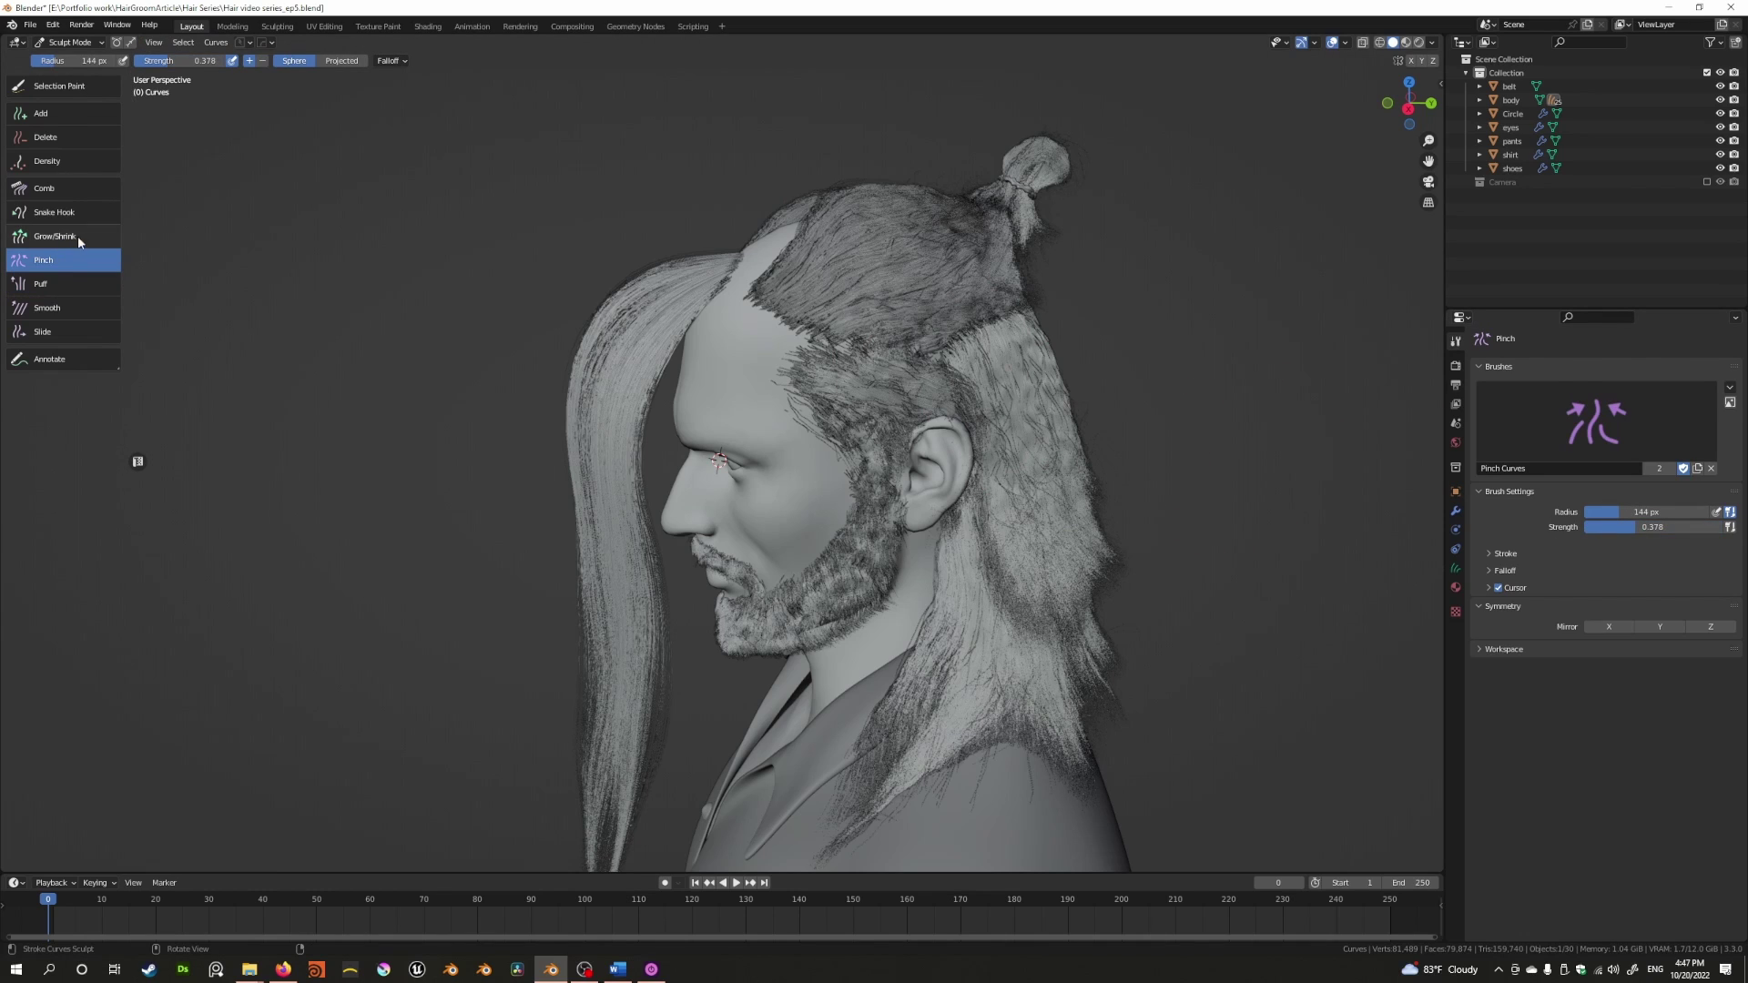
pyautogui.click(102, 284)
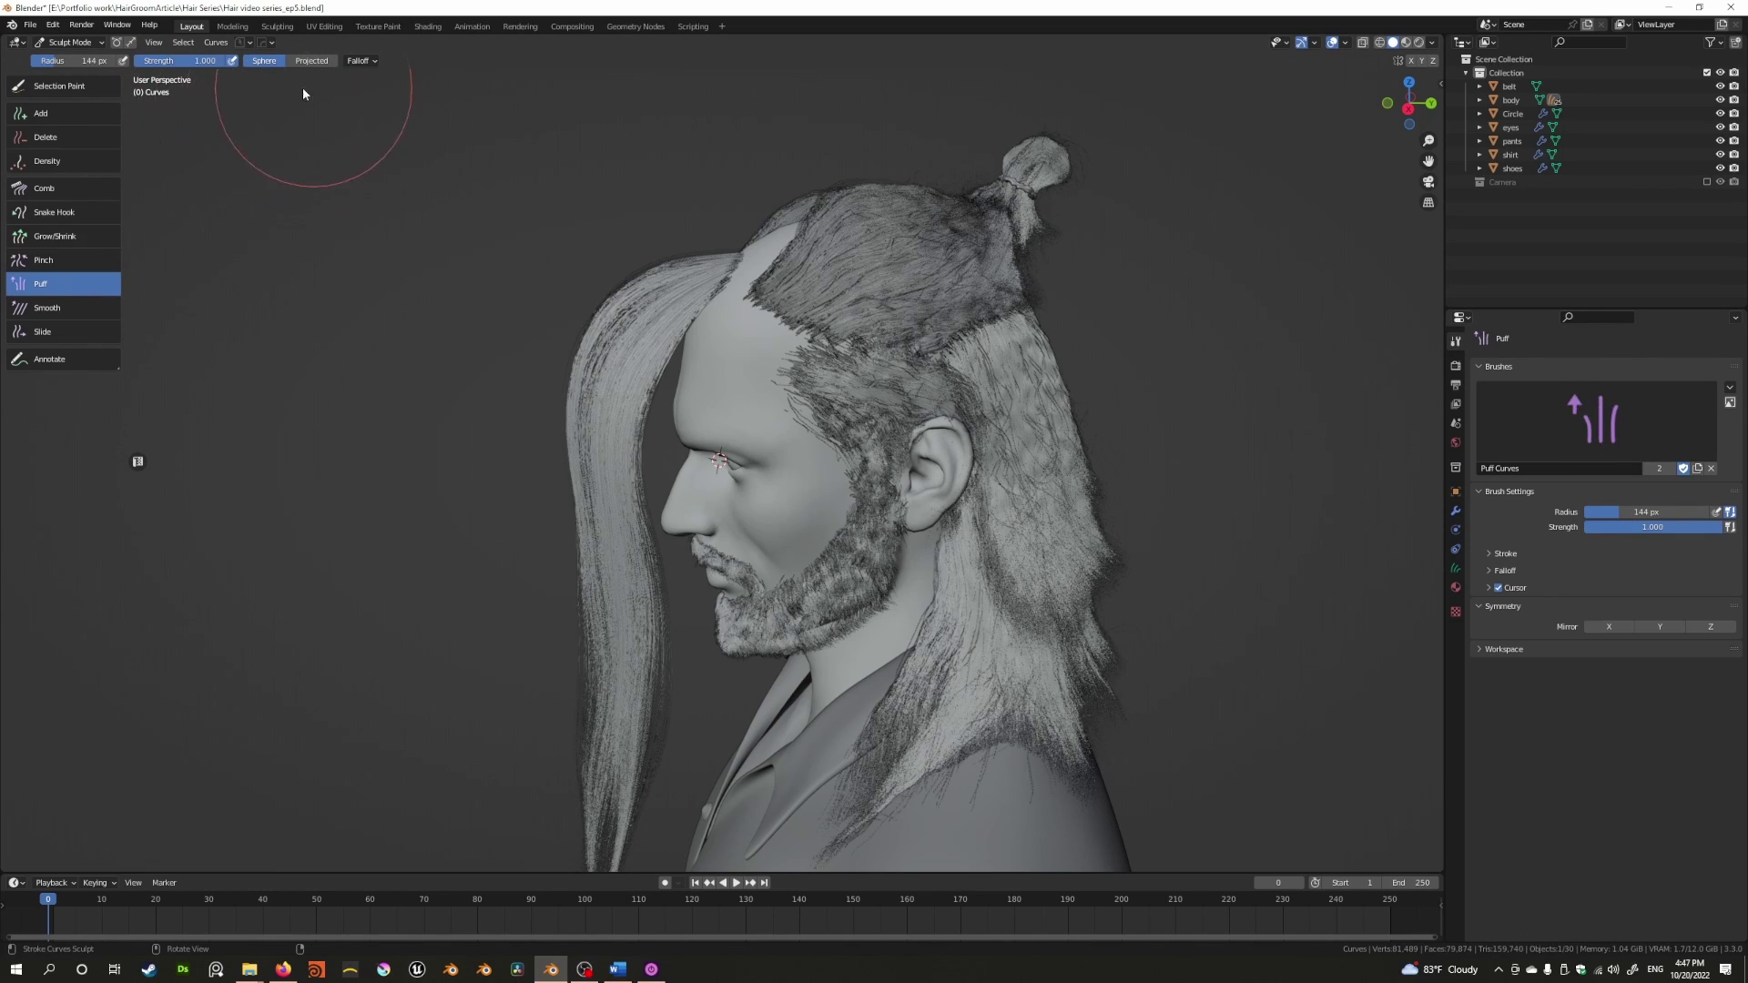
# Try the Puff brush at strength 1.000 on the front strands near the hairline and undo the stroke
pyautogui.scroll(2, 692, 346)
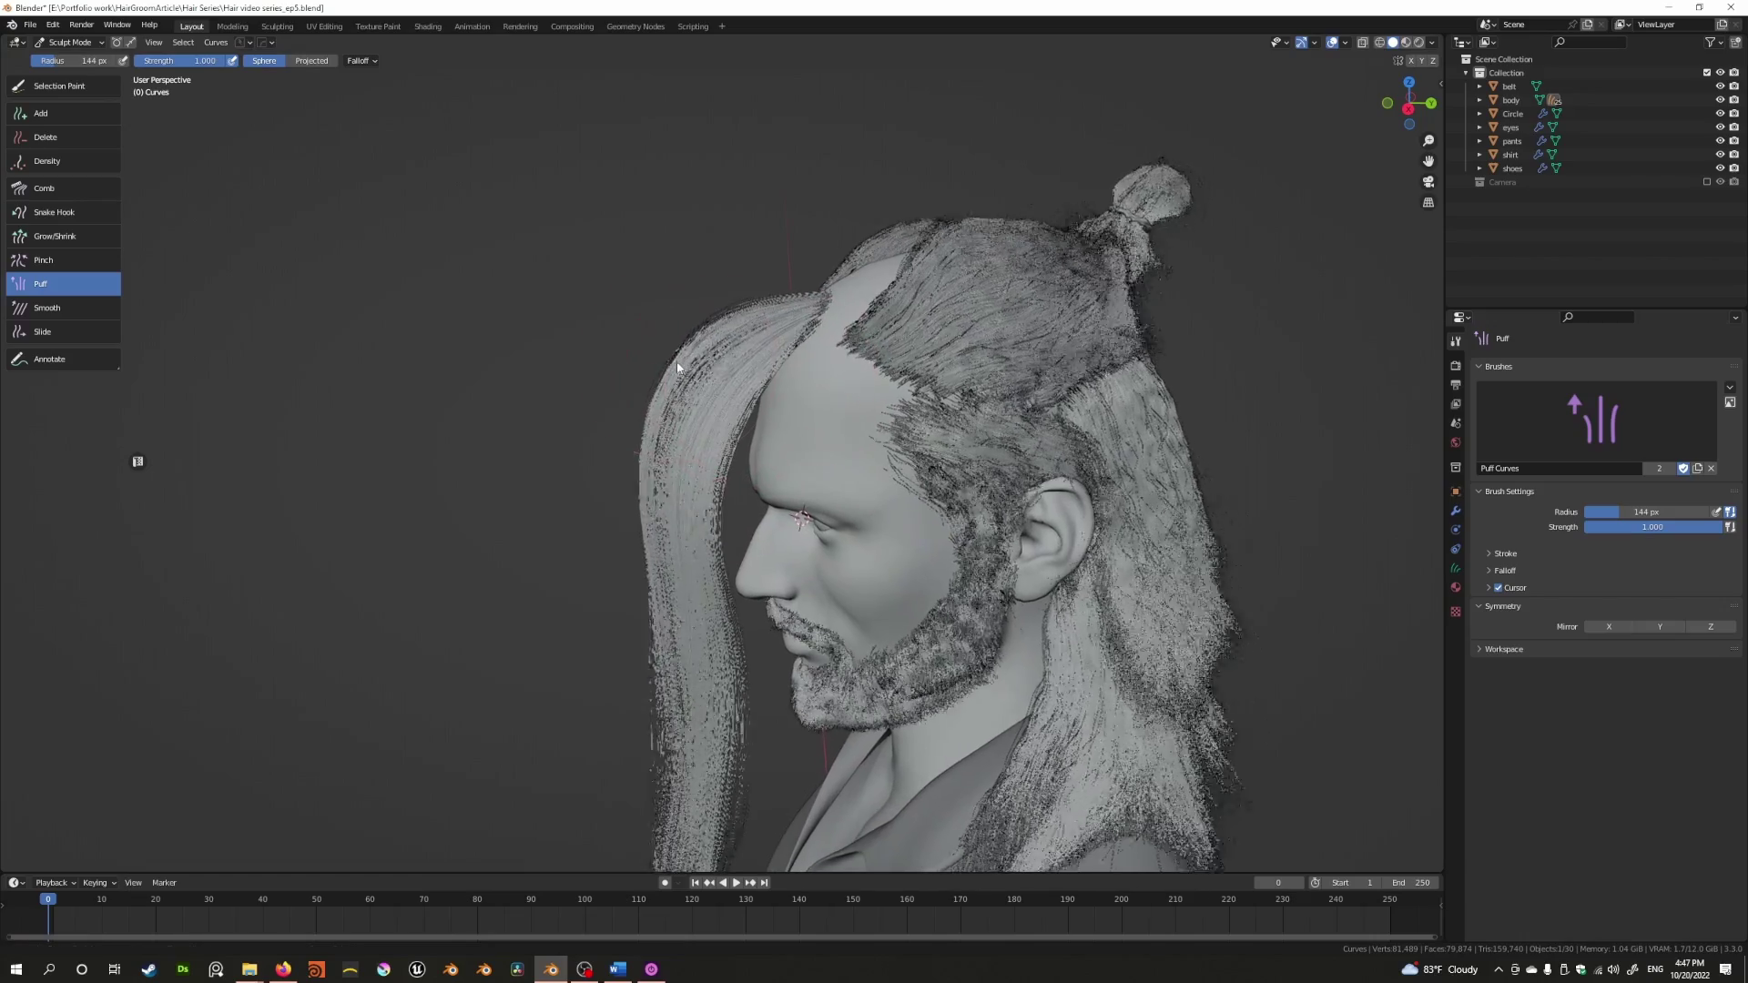
pyautogui.scroll(4, 676, 360)
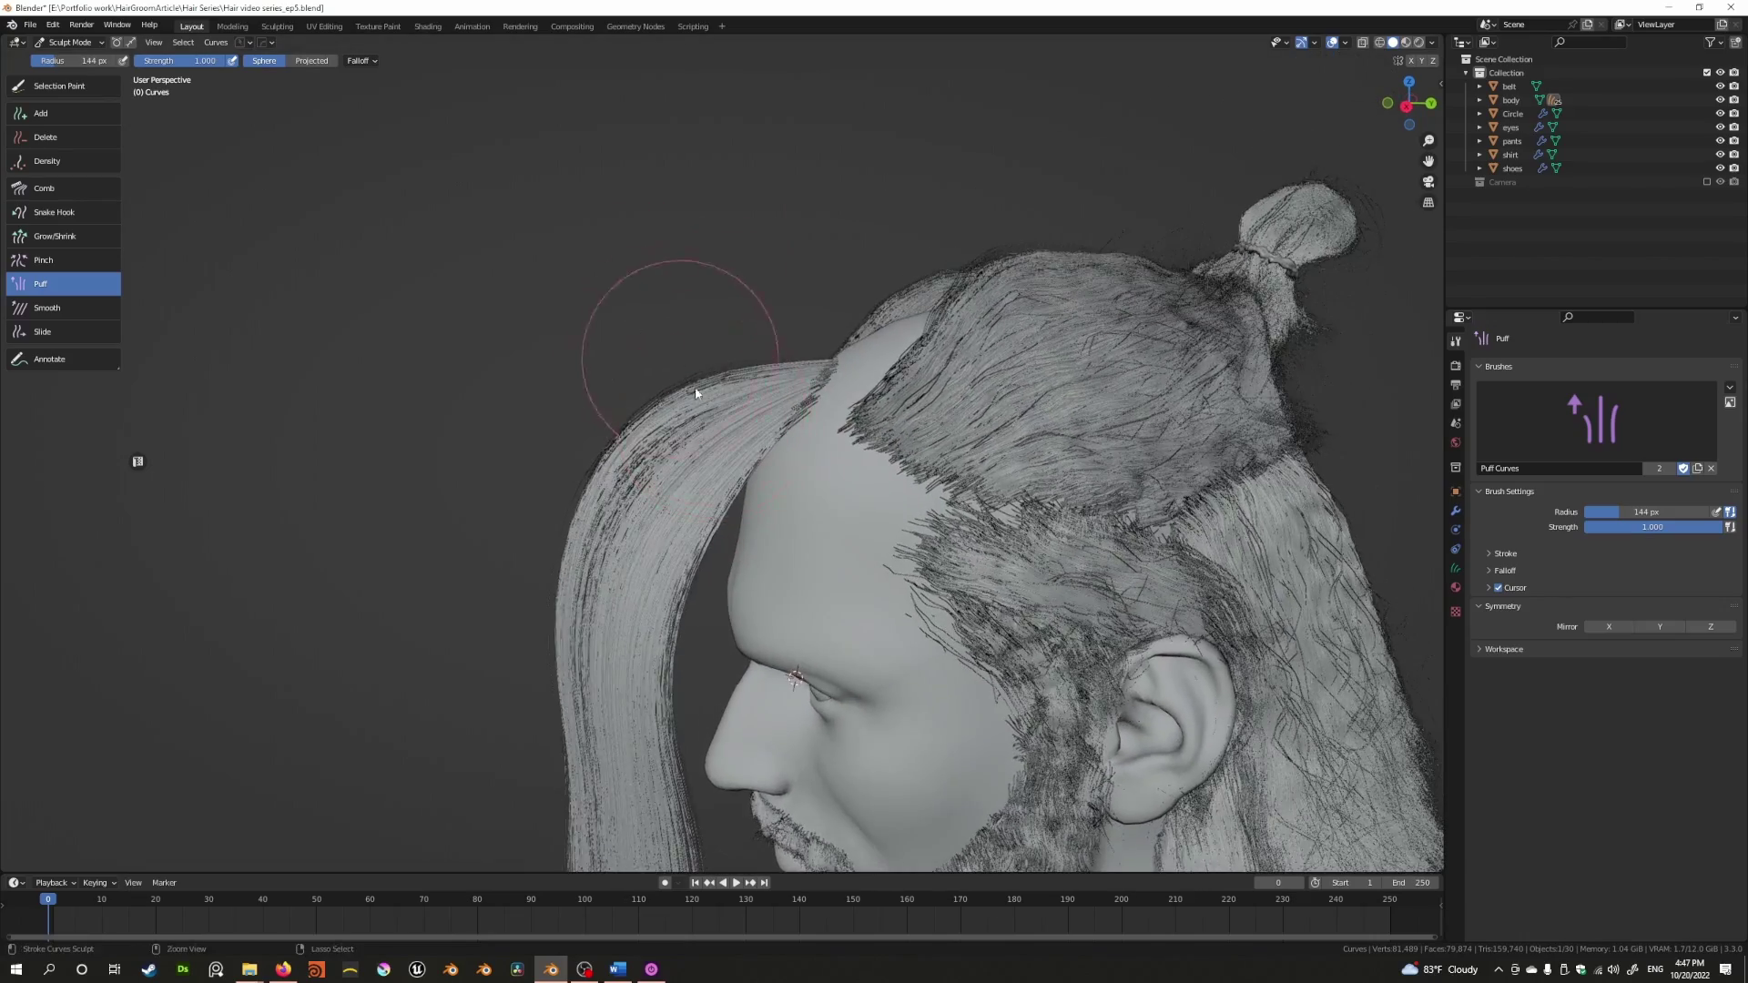
pyautogui.scroll(-5, 696, 392)
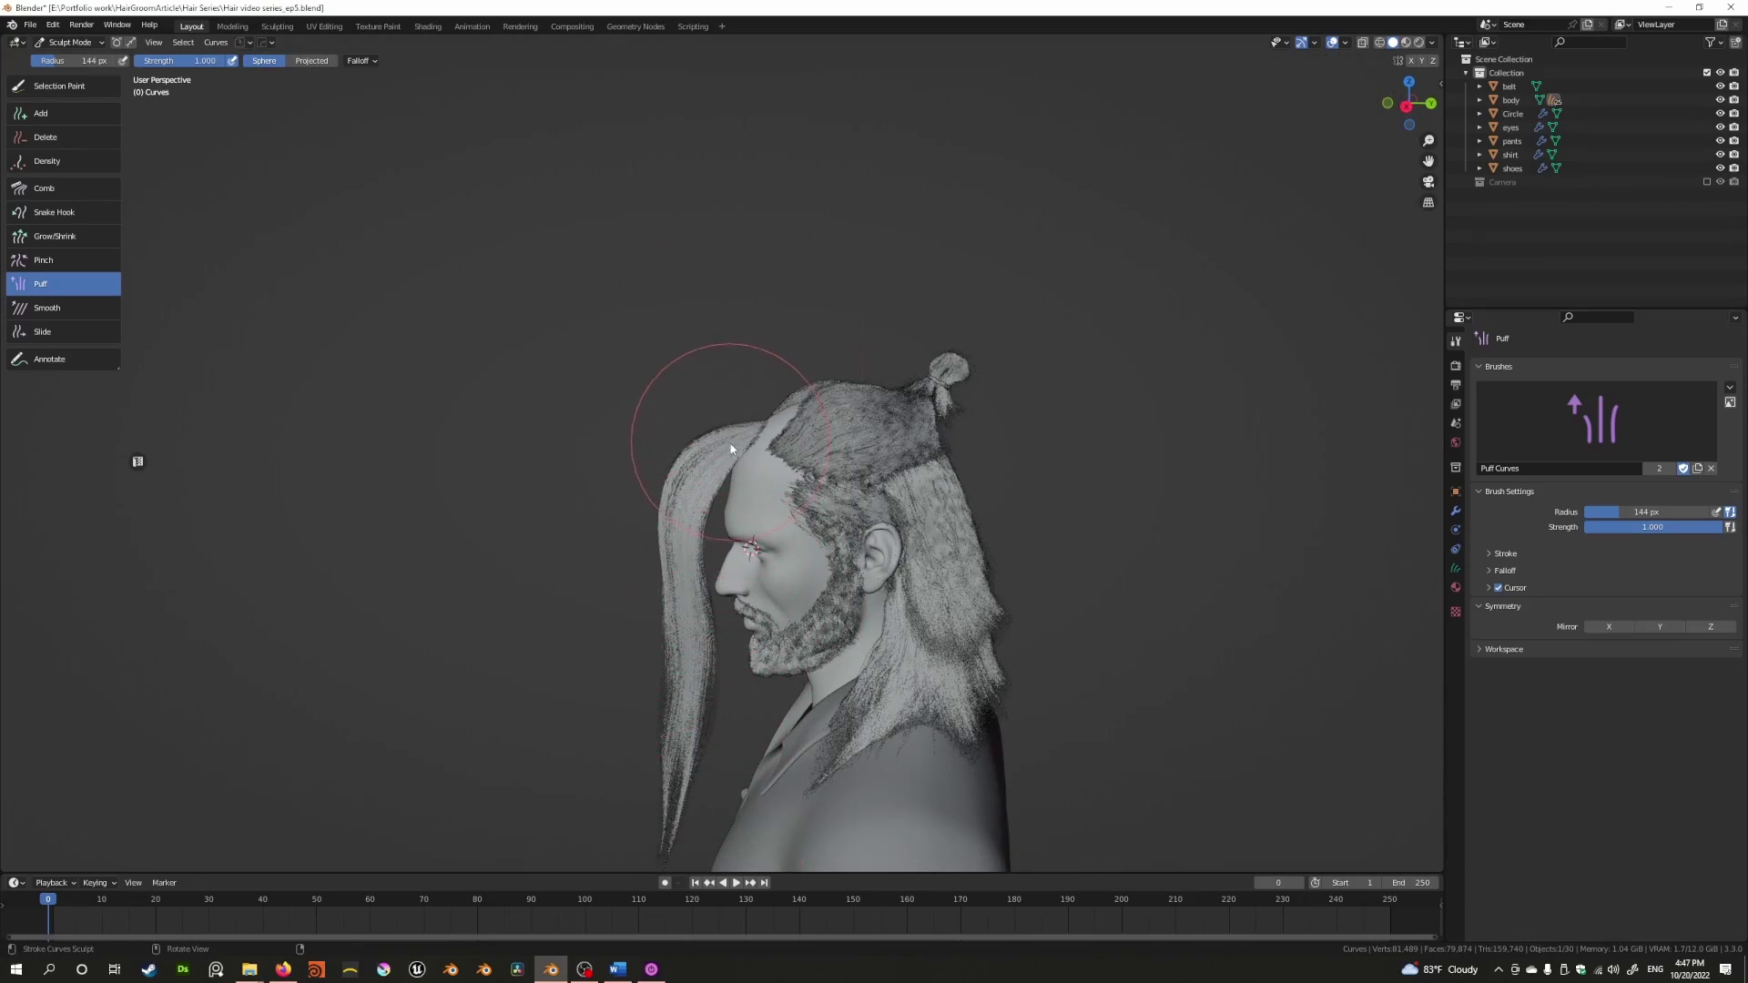
pyautogui.moveTo(732, 447)
pyautogui.mouseDown()
pyautogui.moveTo(713, 448)
pyautogui.moveTo(759, 437)
pyautogui.moveTo(719, 392)
pyautogui.moveTo(685, 473)
pyautogui.moveTo(713, 472)
pyautogui.mouseUp()
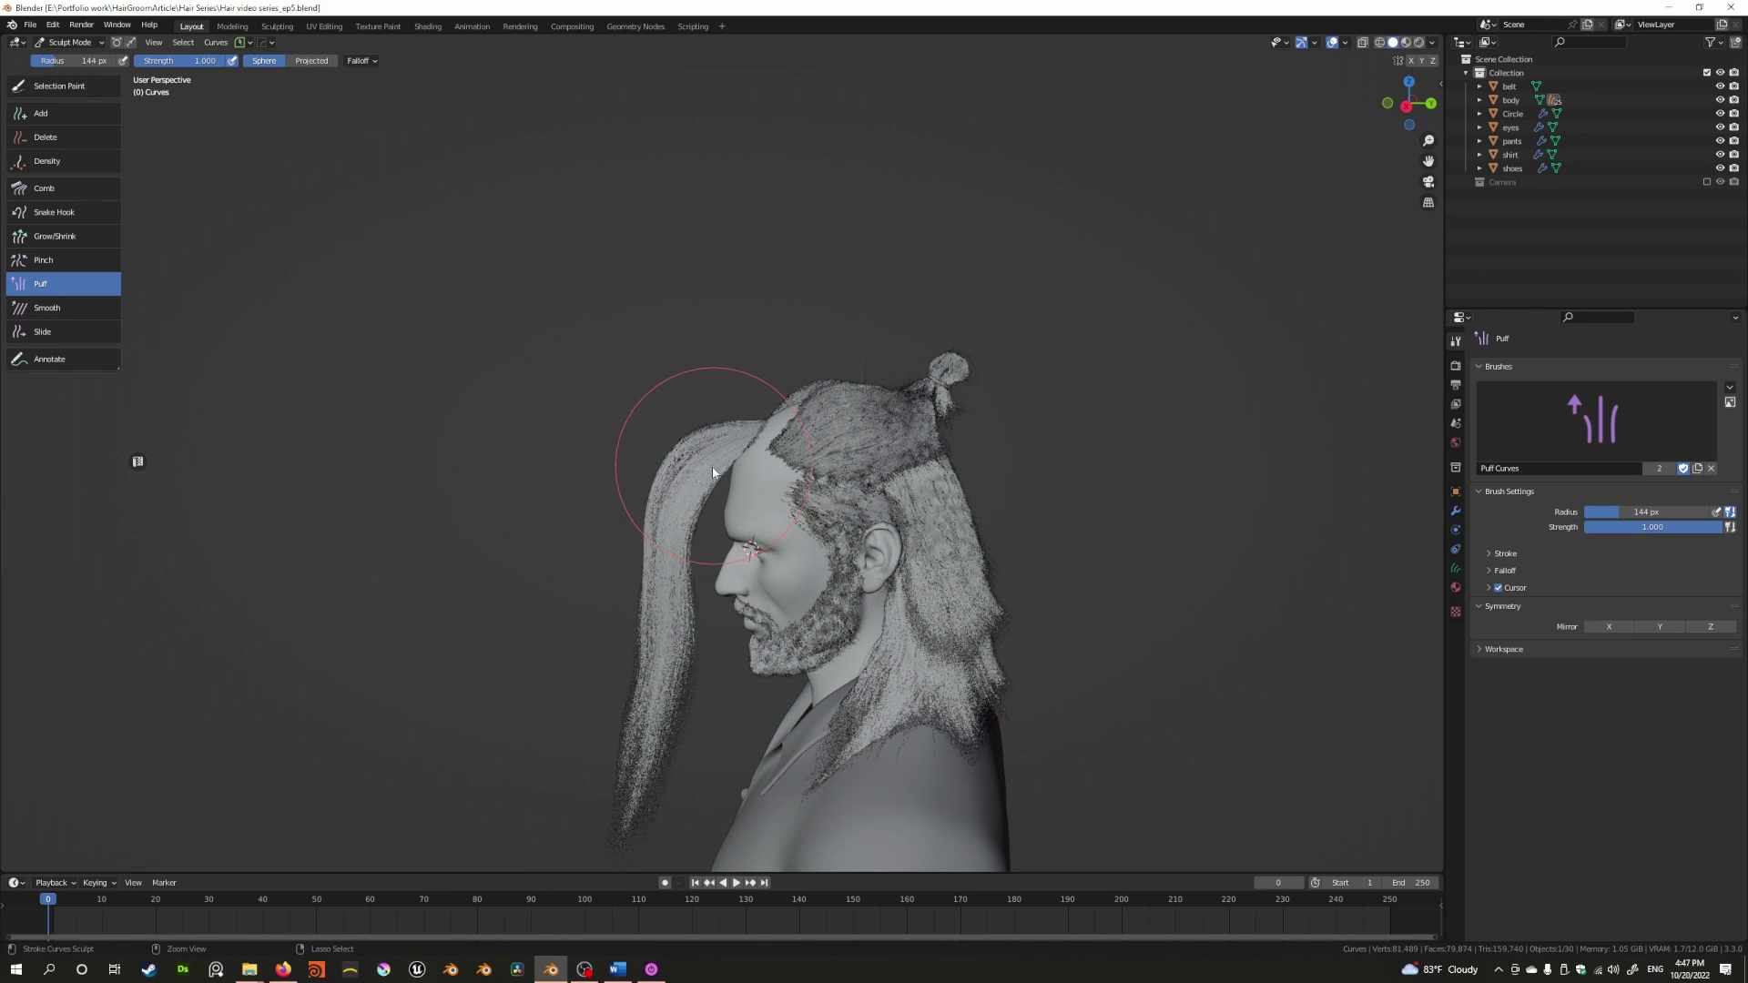
pyautogui.hotkey('ctrl', 'z')
# Examine how the front strands leave the scalp at their roots, from the front and the side
pyautogui.moveTo(766, 446); pyautogui.dragTo(856, 506, button='middle')
pyautogui.scroll(6, 673, 344)
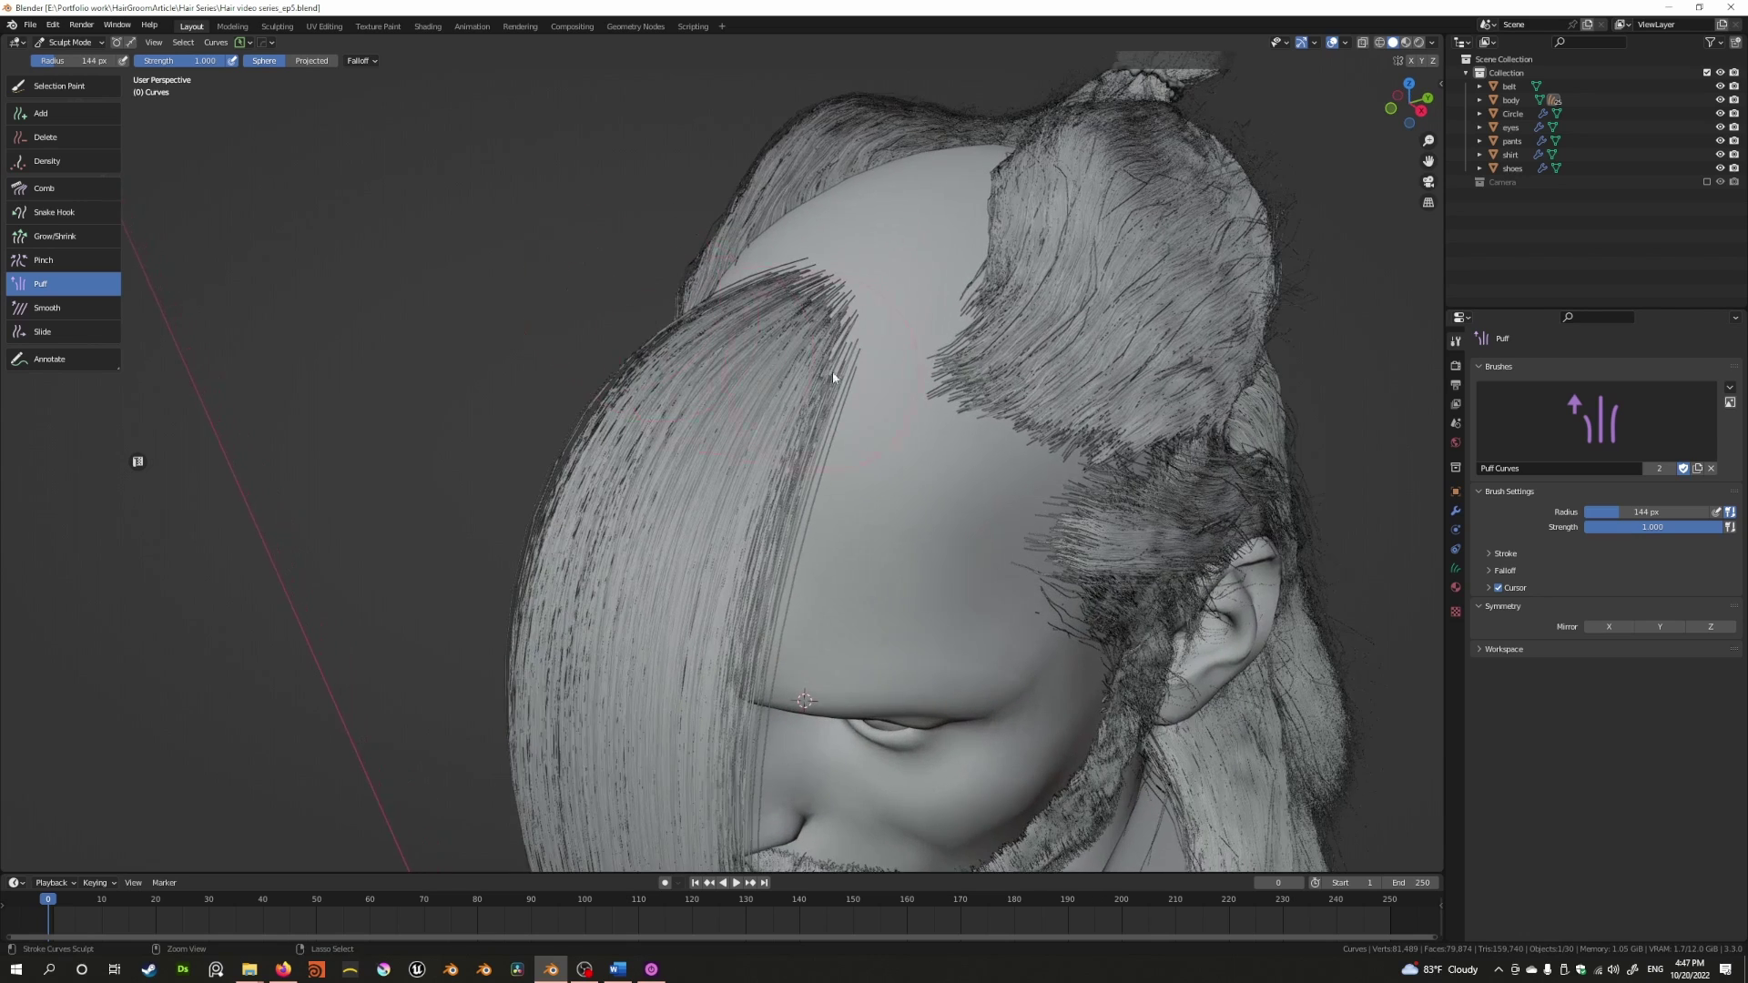
pyautogui.moveTo(832, 370); pyautogui.dragTo(862, 395, button='middle')
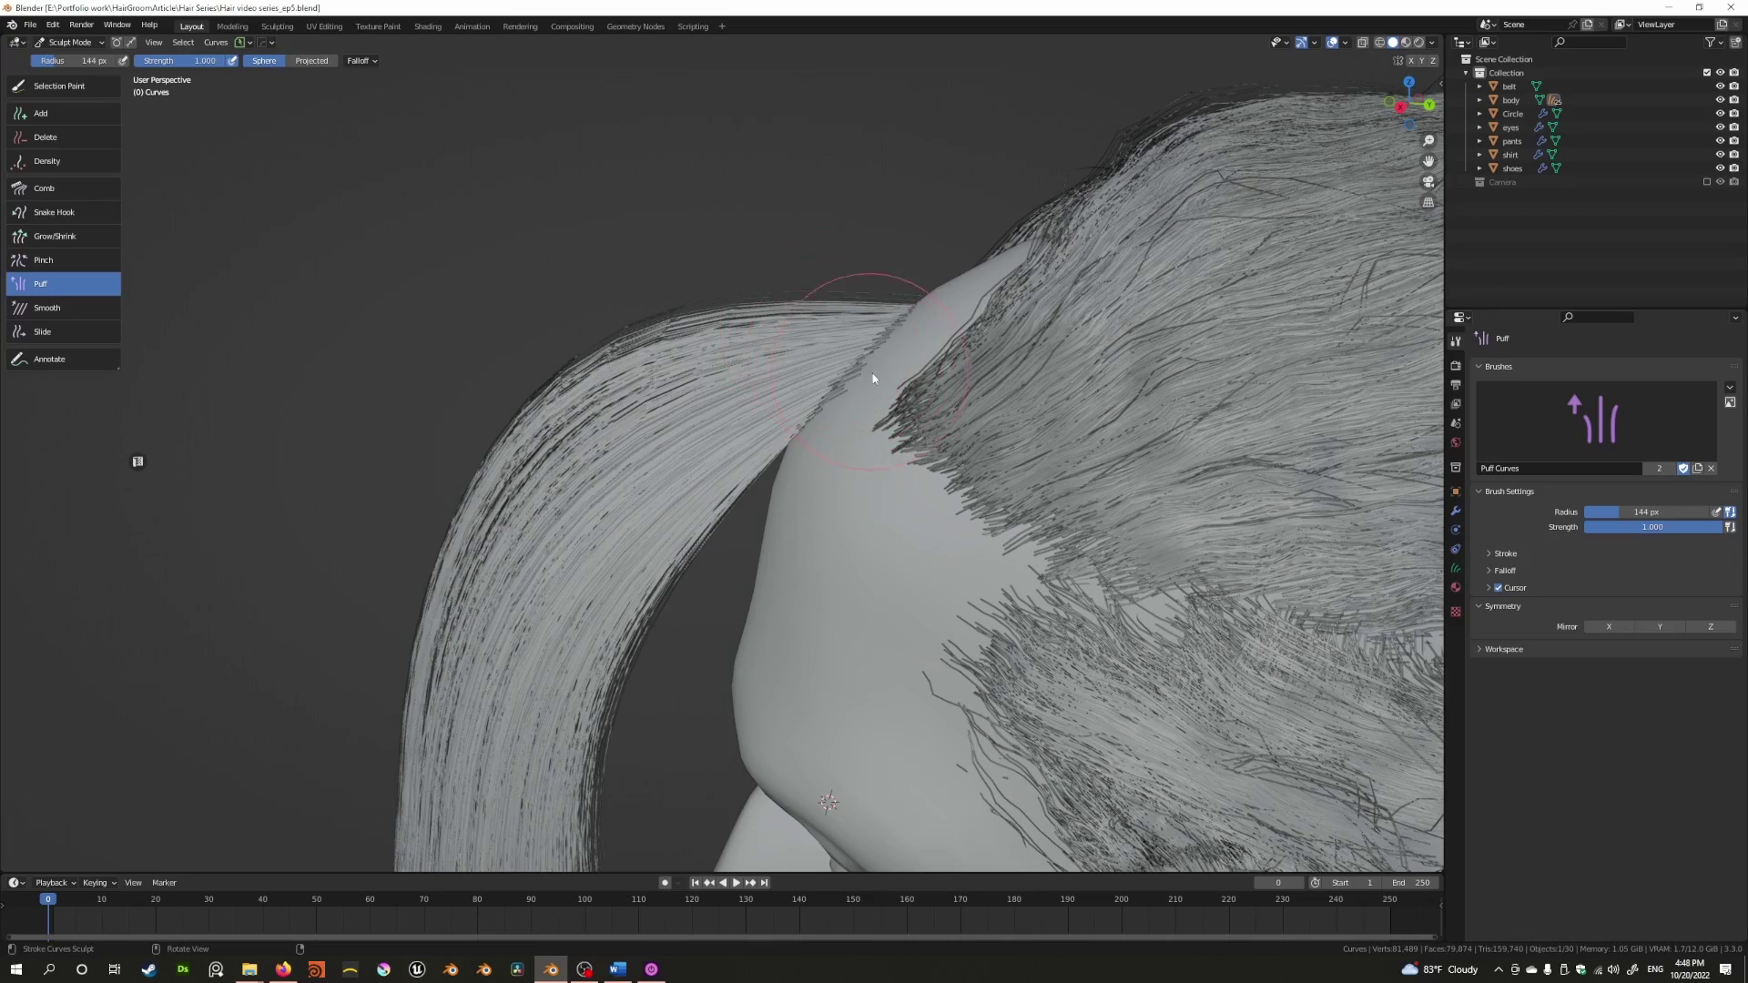
pyautogui.moveTo(863, 398); pyautogui.dragTo(908, 426, button='middle')
pyautogui.scroll(-3, 909, 428)
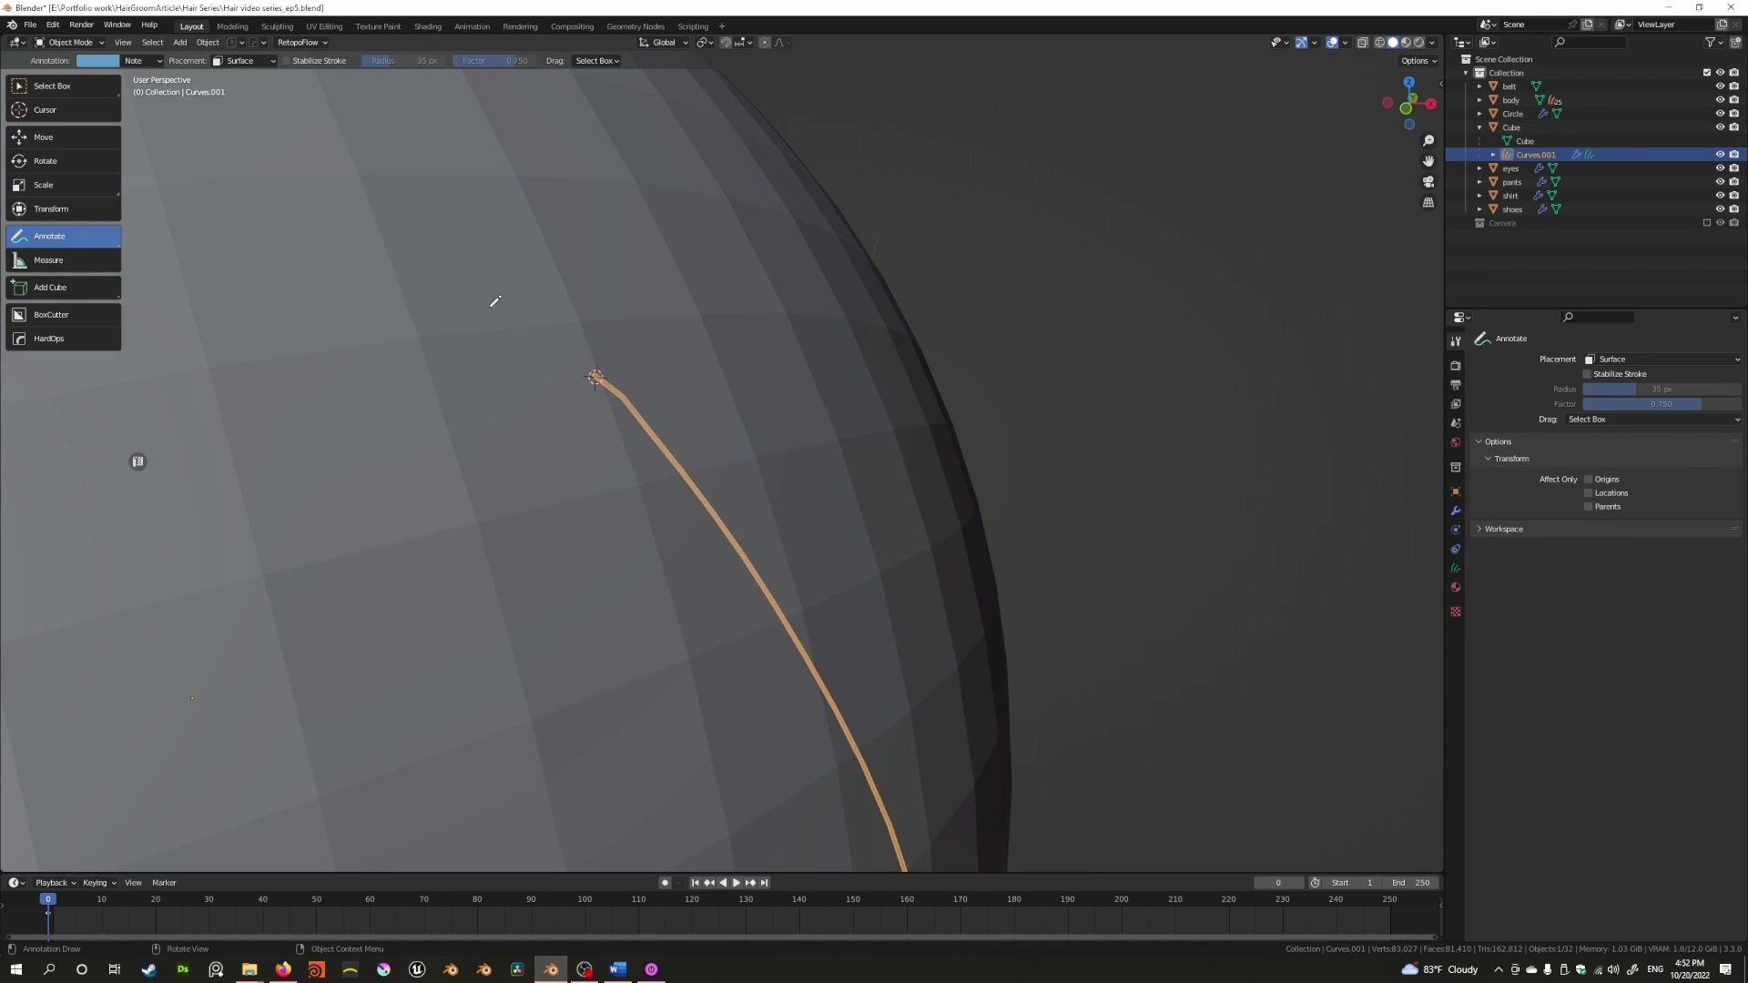
pyautogui.moveTo(495, 301); pyautogui.dragTo(618, 447, button='middle')
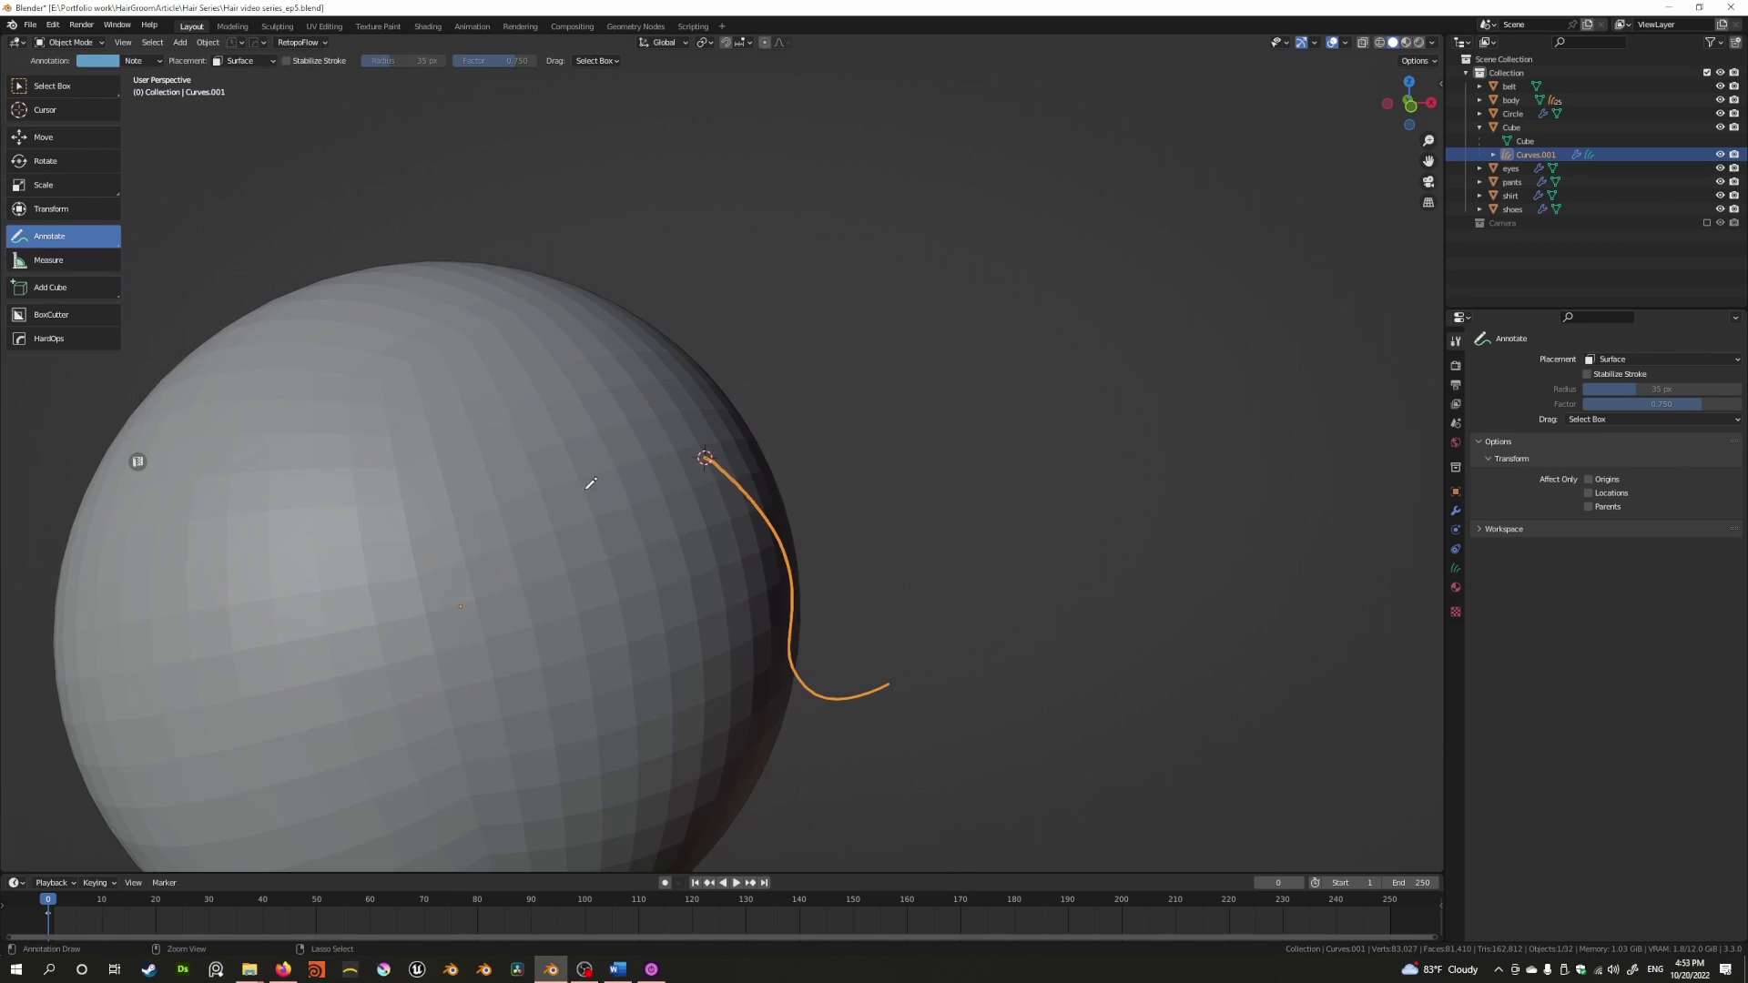
# Outline two adjacent sphere faces near the curve's root with the Annotate tool and Surface placement
pyautogui.scroll(2, 635, 412)
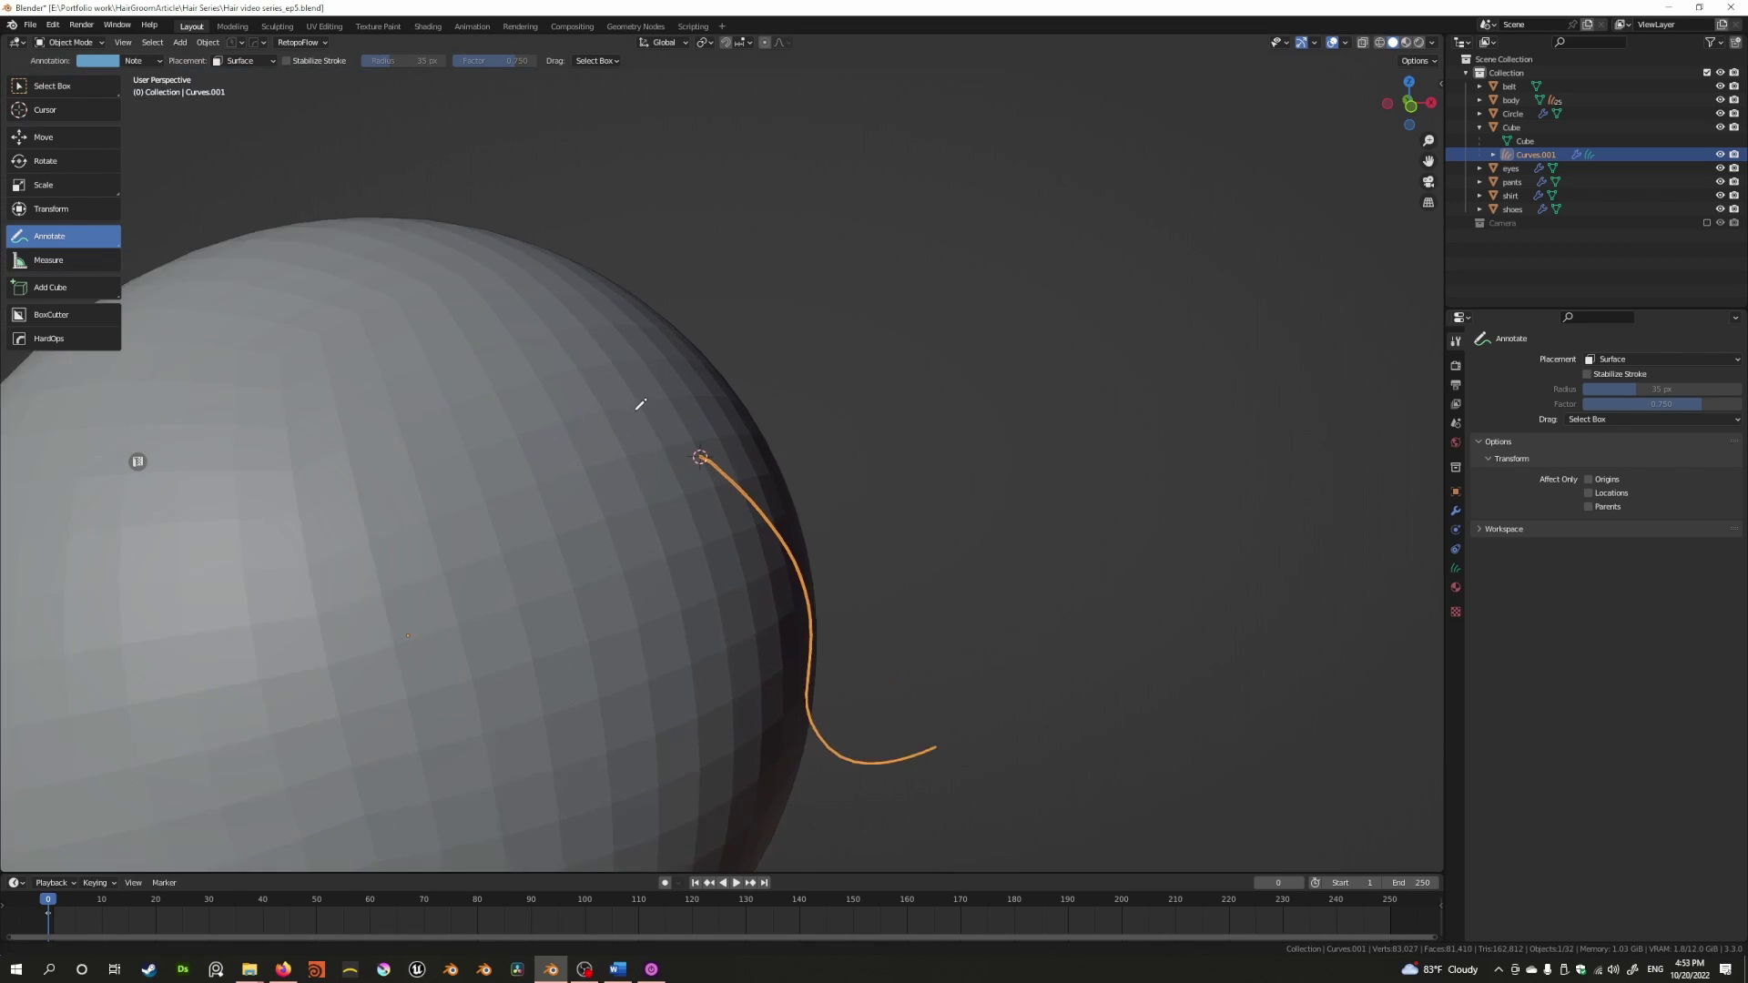
pyautogui.moveTo(662, 481)
pyautogui.mouseDown(button='middle')
pyautogui.moveTo(713, 473)
pyautogui.moveTo(670, 453)
pyautogui.moveTo(573, 312)
pyautogui.moveTo(569, 422)
pyautogui.moveTo(503, 351)
pyautogui.mouseUp(button='middle')
pyautogui.moveTo(503, 350); pyautogui.dragTo(523, 400)
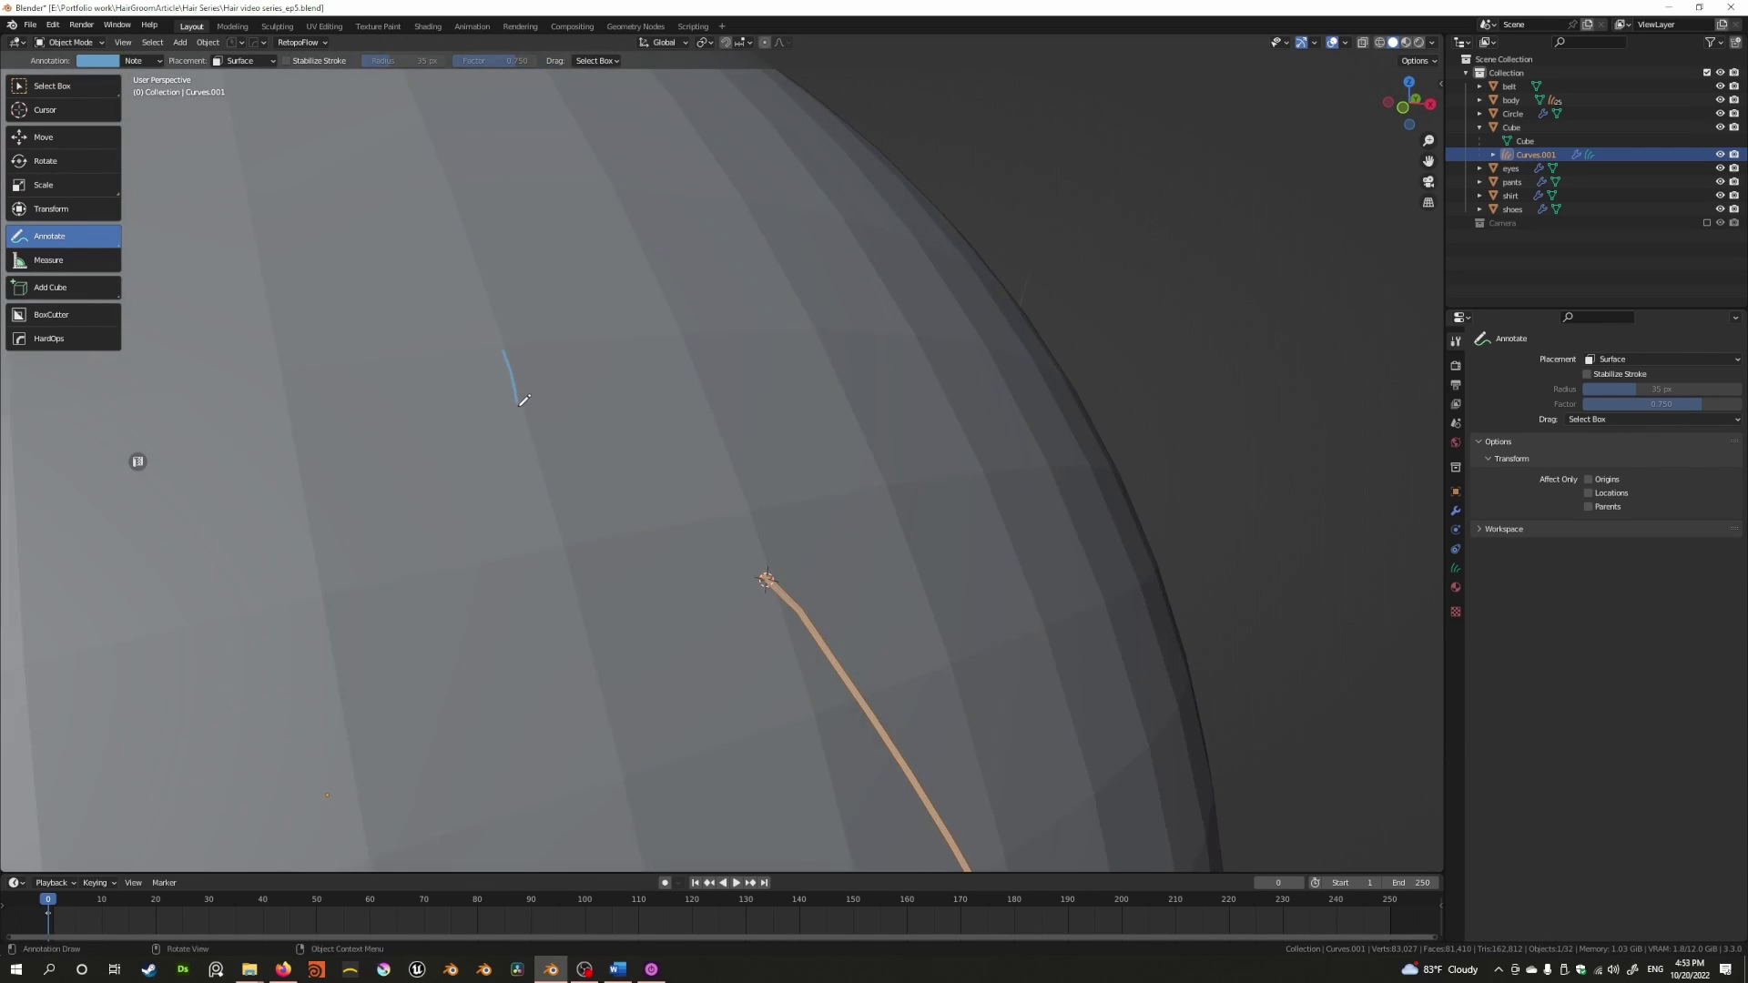
pyautogui.moveTo(564, 540); pyautogui.dragTo(759, 500)
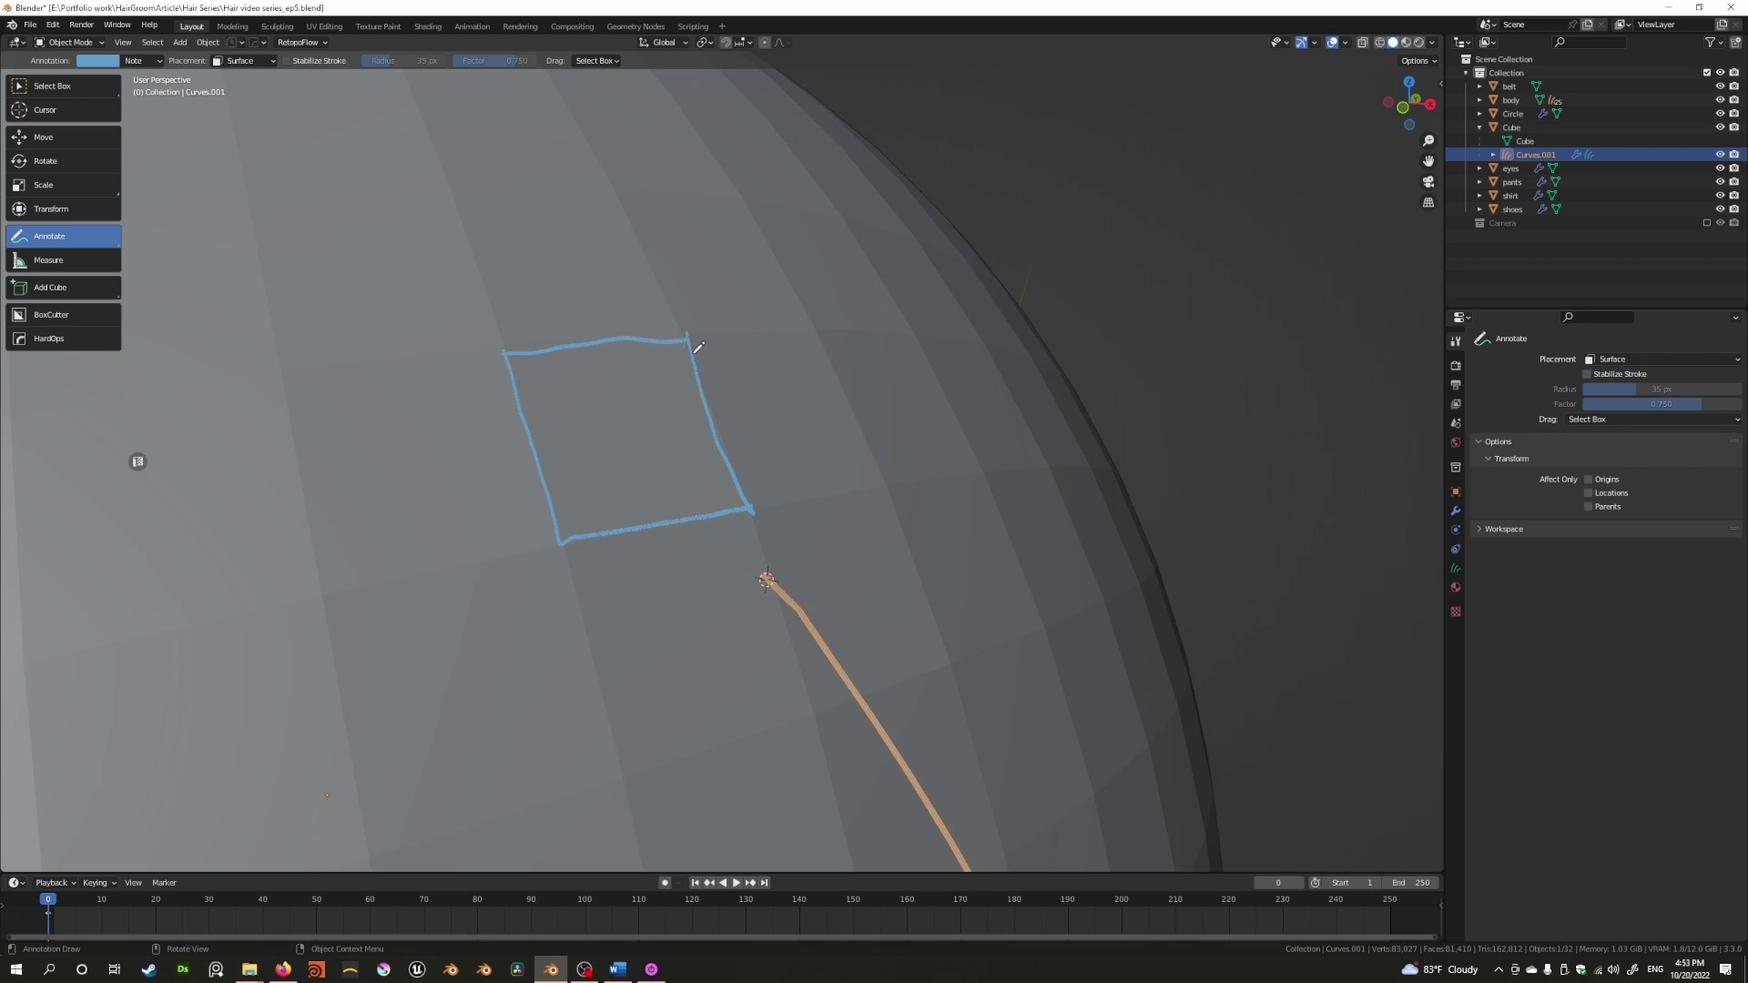
pyautogui.moveTo(694, 349); pyautogui.dragTo(815, 325)
pyautogui.moveTo(888, 460); pyautogui.dragTo(892, 484)
# Annotate an arrow perpendicular to the outlined face, starting at its centre, with 3D Cursor placement
pyautogui.moveTo(891, 484)
pyautogui.mouseDown(button='middle')
pyautogui.moveTo(831, 441)
pyautogui.moveTo(885, 433)
pyautogui.moveTo(722, 424)
pyautogui.moveTo(628, 459)
pyautogui.mouseUp(button='middle')
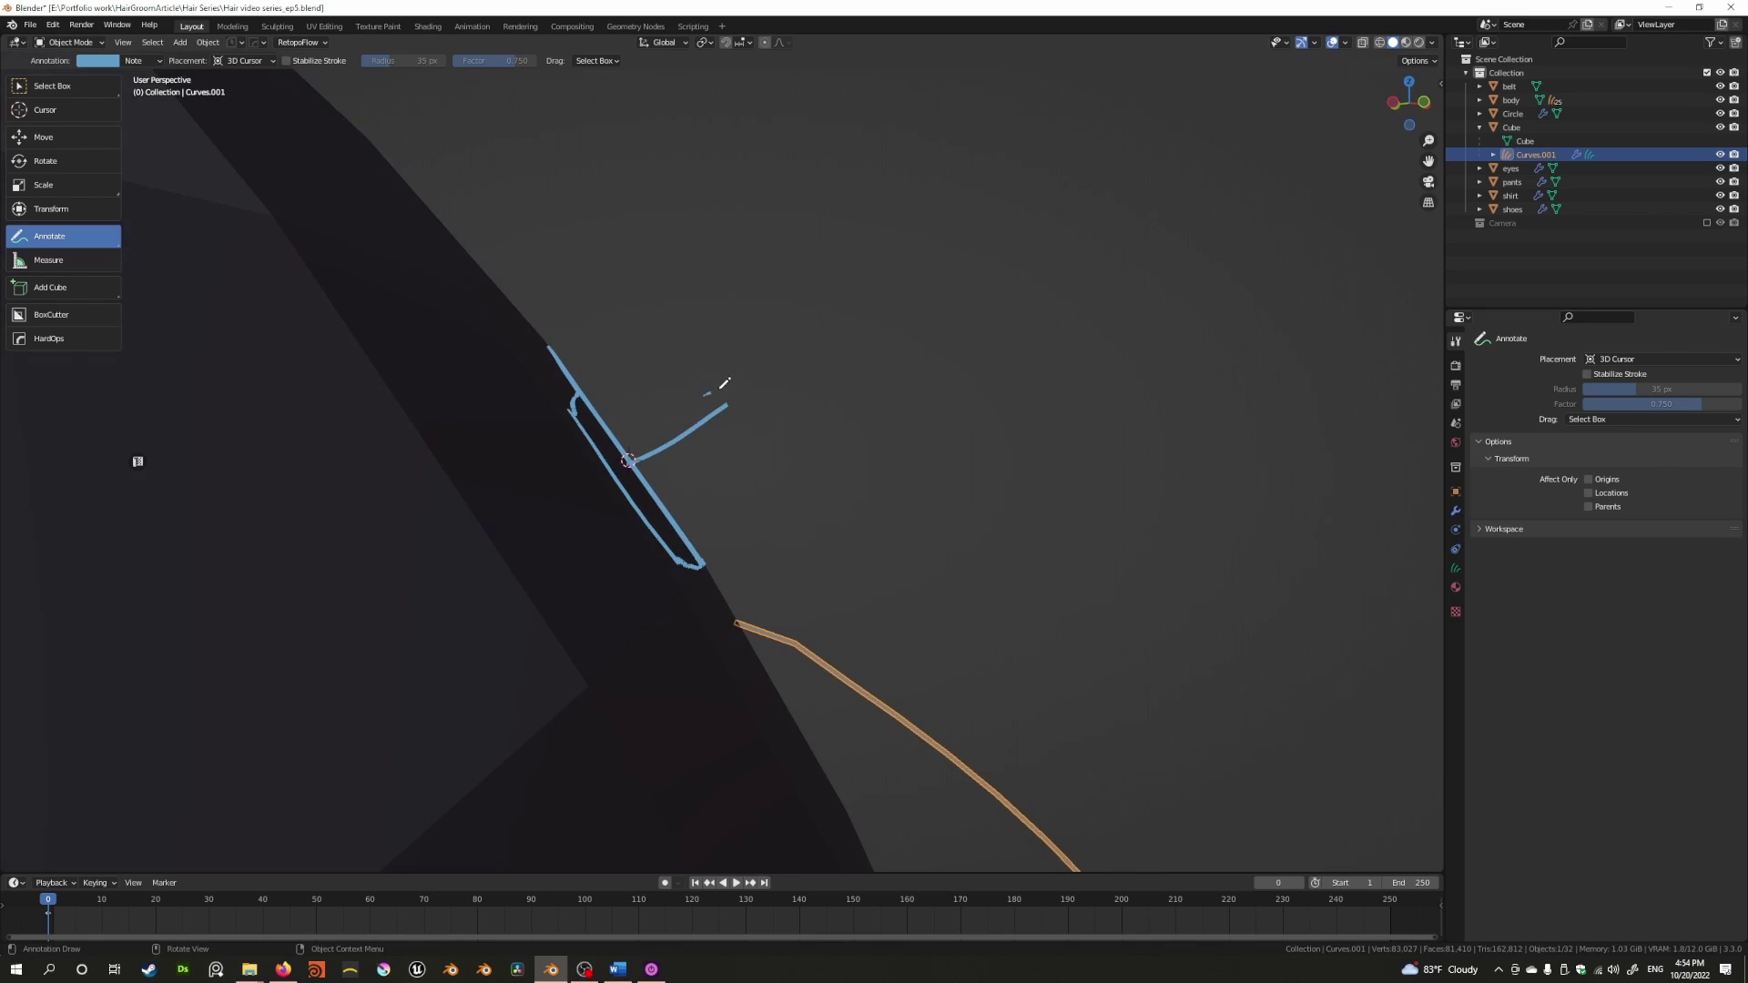
pyautogui.moveTo(724, 382)
pyautogui.mouseDown(button='middle')
pyautogui.moveTo(577, 488)
pyautogui.moveTo(446, 494)
pyautogui.moveTo(696, 509)
pyautogui.mouseUp(button='middle')
pyautogui.moveTo(729, 479)
pyautogui.mouseDown(button='middle')
pyautogui.moveTo(625, 437)
pyautogui.moveTo(647, 461)
pyautogui.moveTo(617, 500)
pyautogui.moveTo(611, 440)
pyautogui.mouseUp(button='middle')
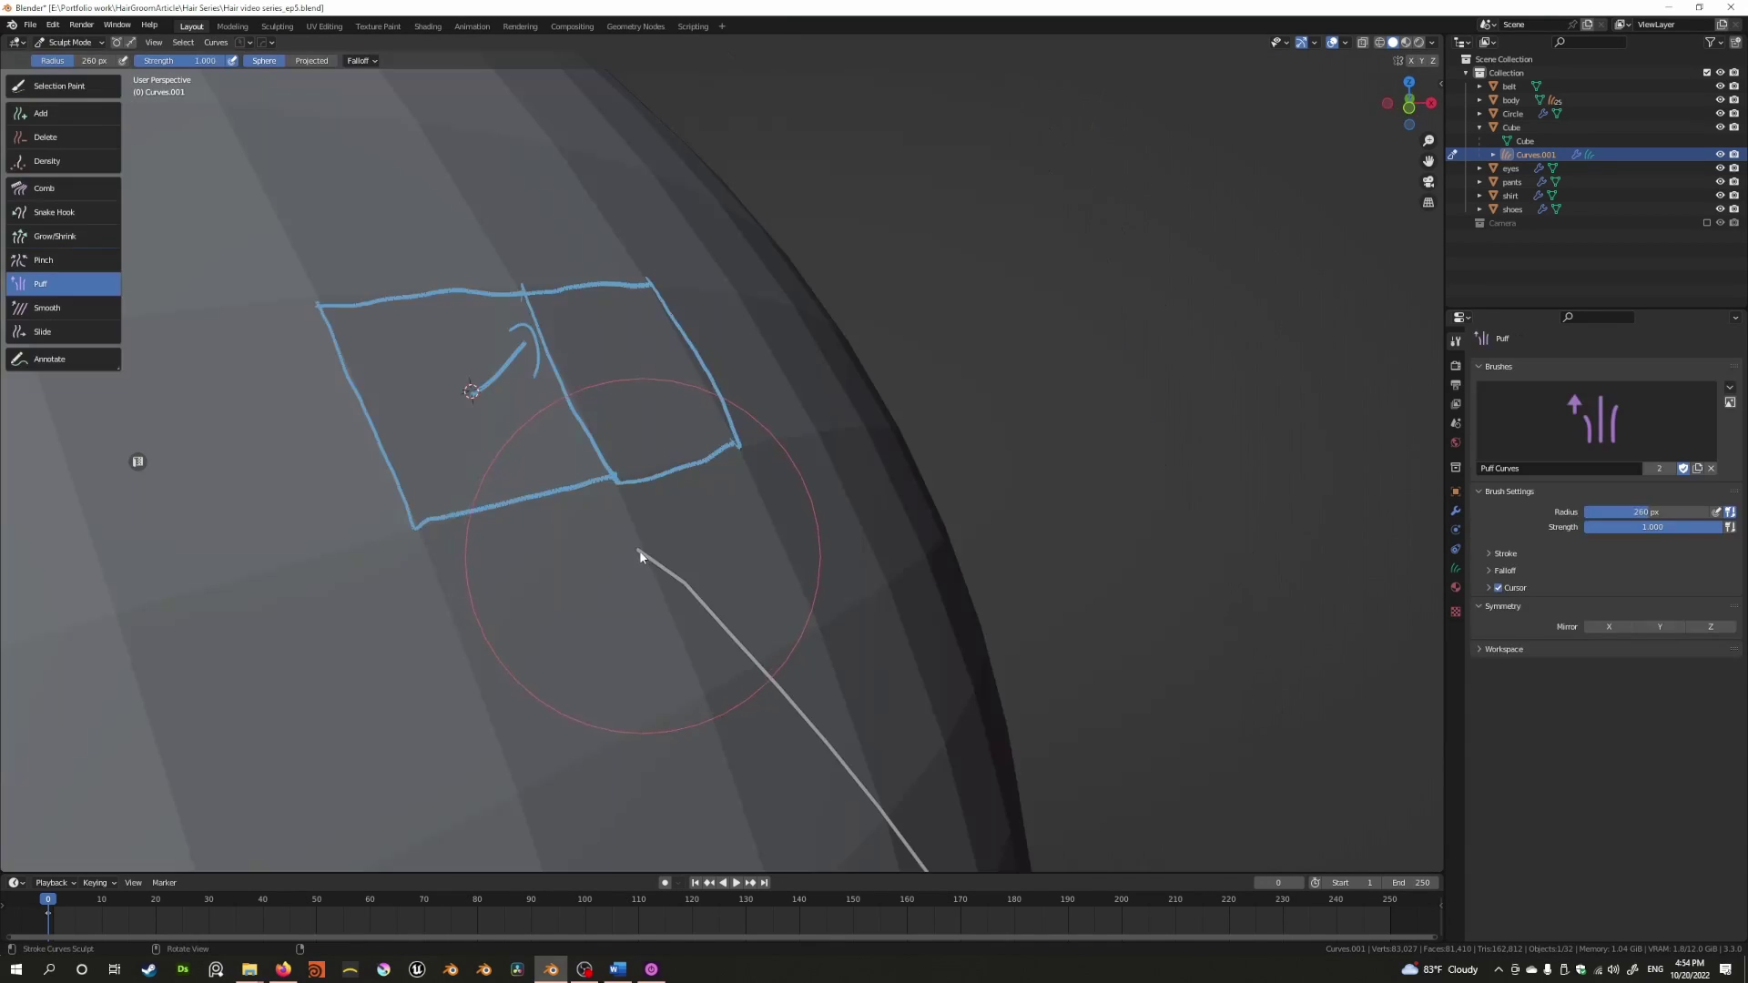
# Straighten the sphere's single curve along its surface normal with the Puff brush at radius 260 px and strength 1.000
pyautogui.moveTo(630, 539)
pyautogui.mouseDown(button='middle')
pyautogui.moveTo(695, 521)
pyautogui.moveTo(269, 379)
pyautogui.moveTo(561, 389)
pyautogui.moveTo(579, 411)
pyautogui.mouseUp(button='middle')
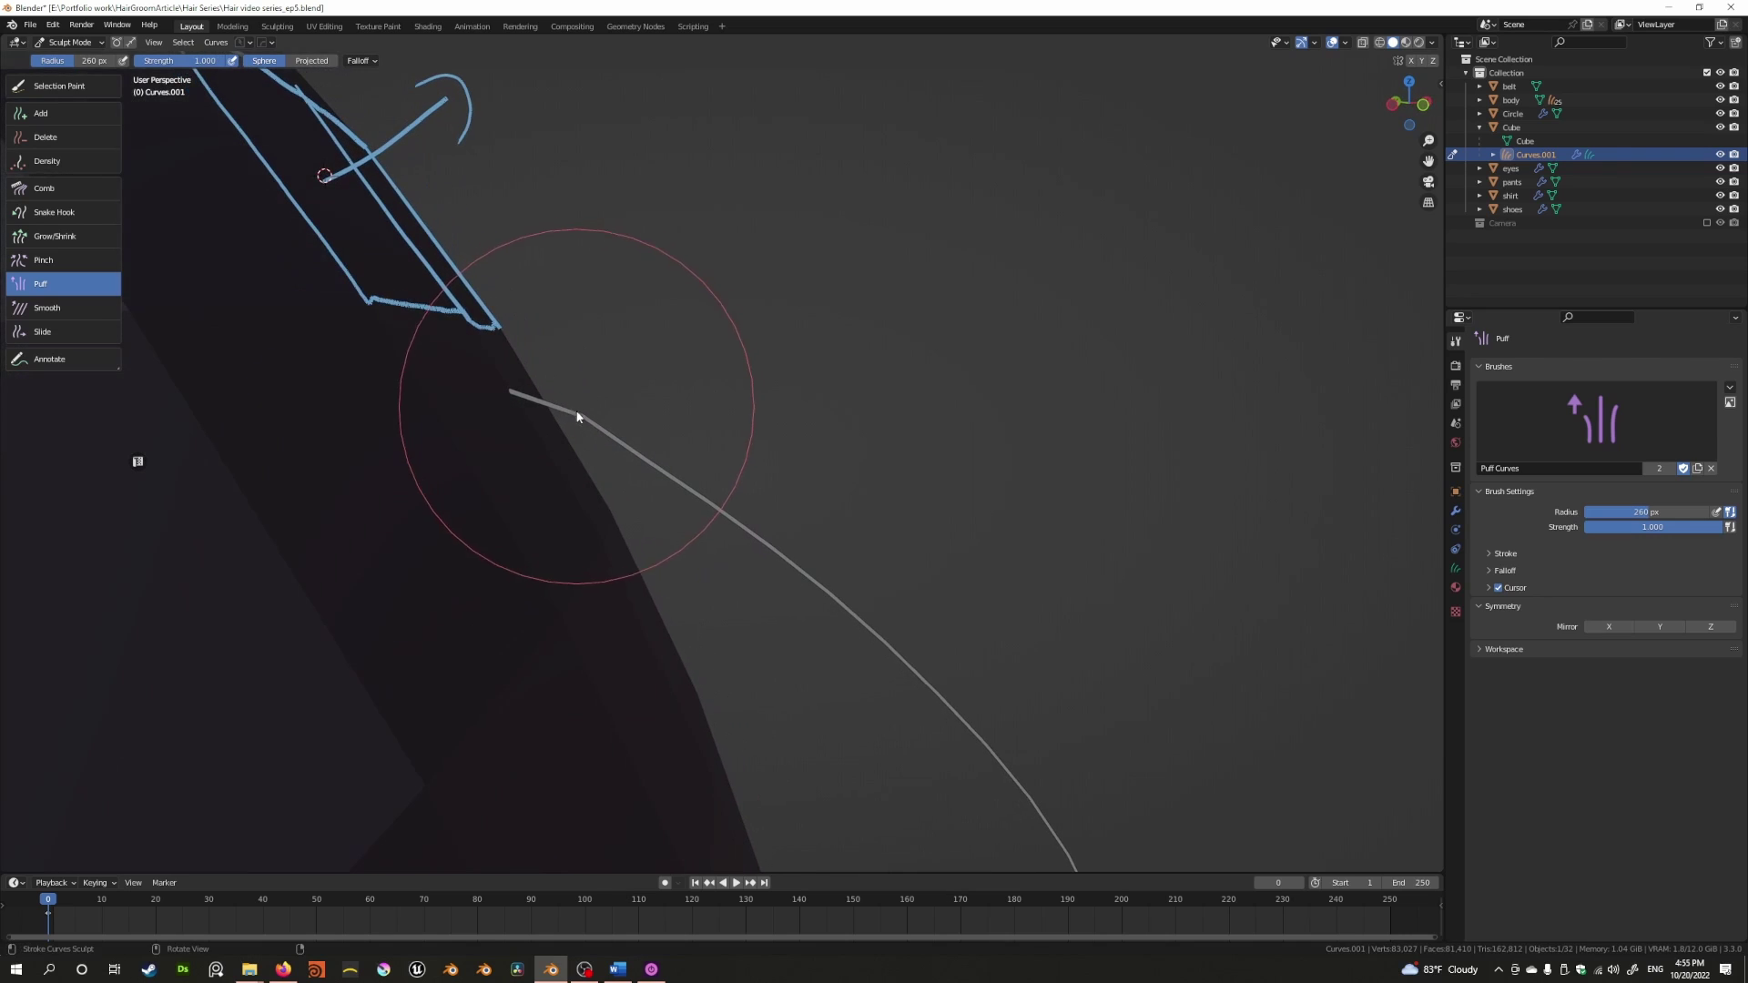
pyautogui.moveTo(587, 420)
pyautogui.mouseDown()
pyautogui.moveTo(614, 391)
pyautogui.moveTo(601, 396)
pyautogui.moveTo(675, 433)
pyautogui.moveTo(659, 429)
pyautogui.moveTo(726, 431)
pyautogui.moveTo(808, 345)
pyautogui.moveTo(782, 367)
pyautogui.mouseUp()
pyautogui.scroll(-4, 579, 342)
pyautogui.scroll(-3, 728, 483)
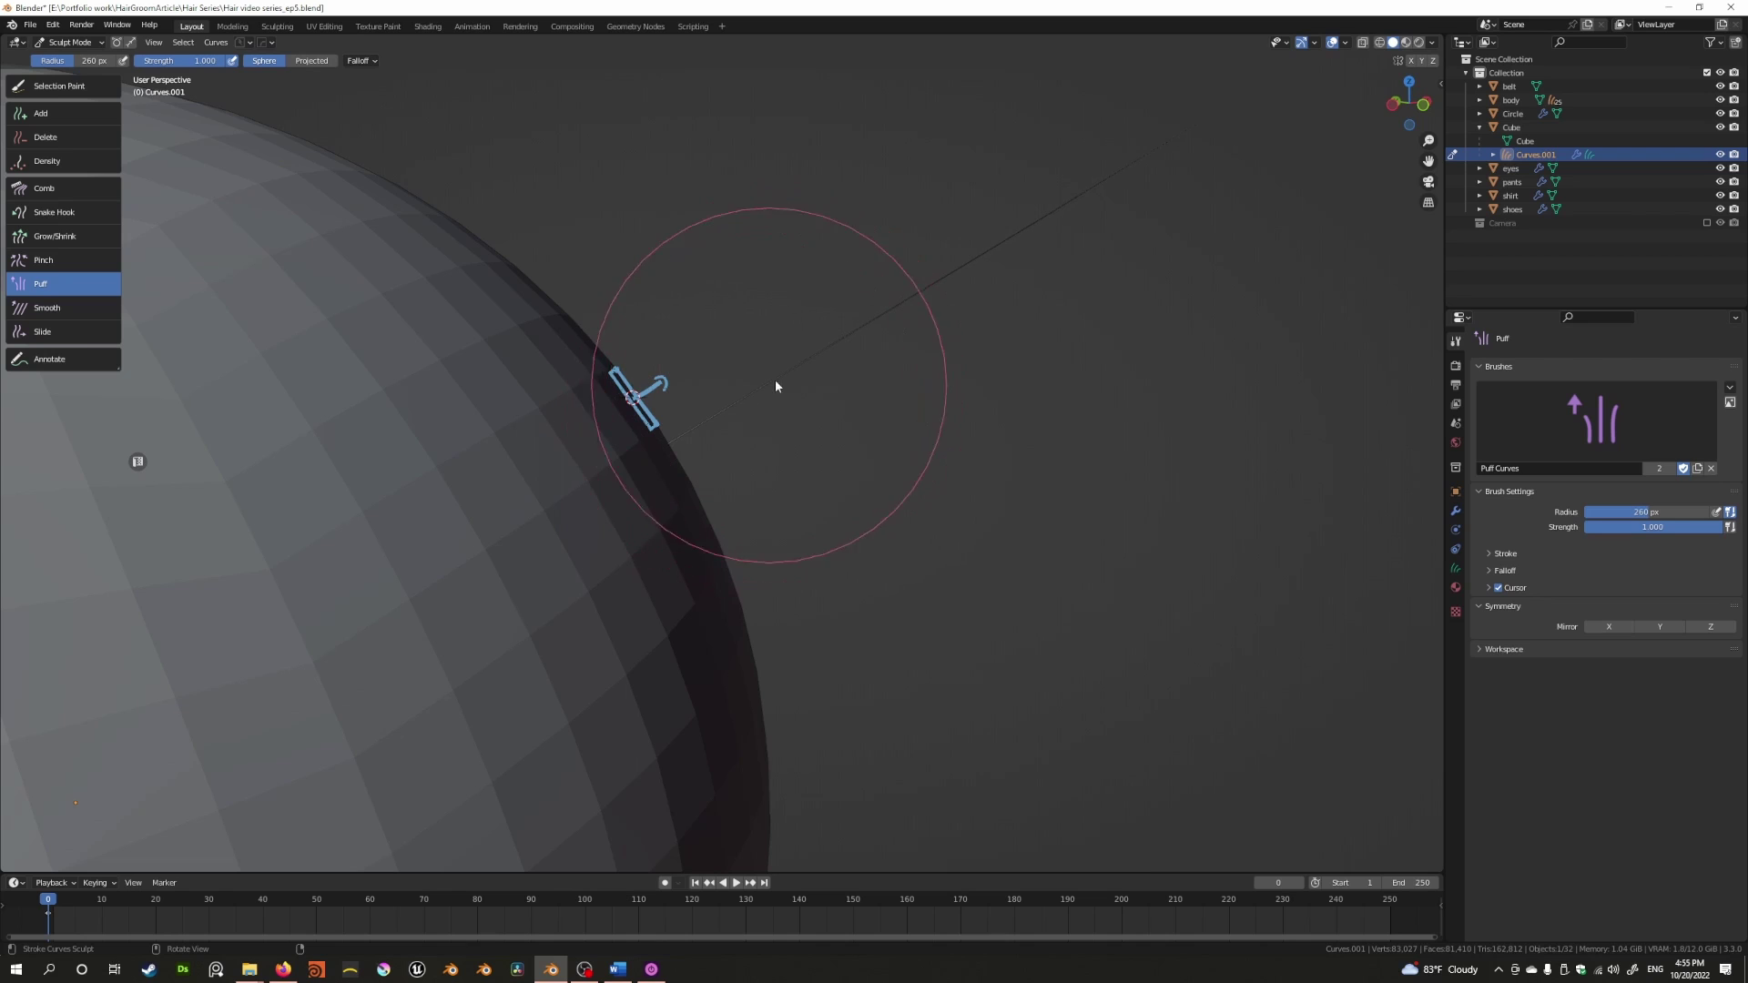
# Annotate four more arrows perpendicular to the sphere's surface, above and below the existing arrow, in Object Mode with 3D Cursor placement
pyautogui.moveTo(832, 417)
pyautogui.mouseDown(button='middle')
pyautogui.moveTo(793, 468)
pyautogui.moveTo(718, 472)
pyautogui.moveTo(701, 439)
pyautogui.mouseUp(button='middle')
pyautogui.moveTo(701, 439)
pyautogui.keyDown('ctrl'); pyautogui.mouseDown(button='middle')
pyautogui.moveTo(594, 330)
pyautogui.moveTo(624, 483)
pyautogui.mouseUp(button='middle'); pyautogui.keyUp('ctrl')
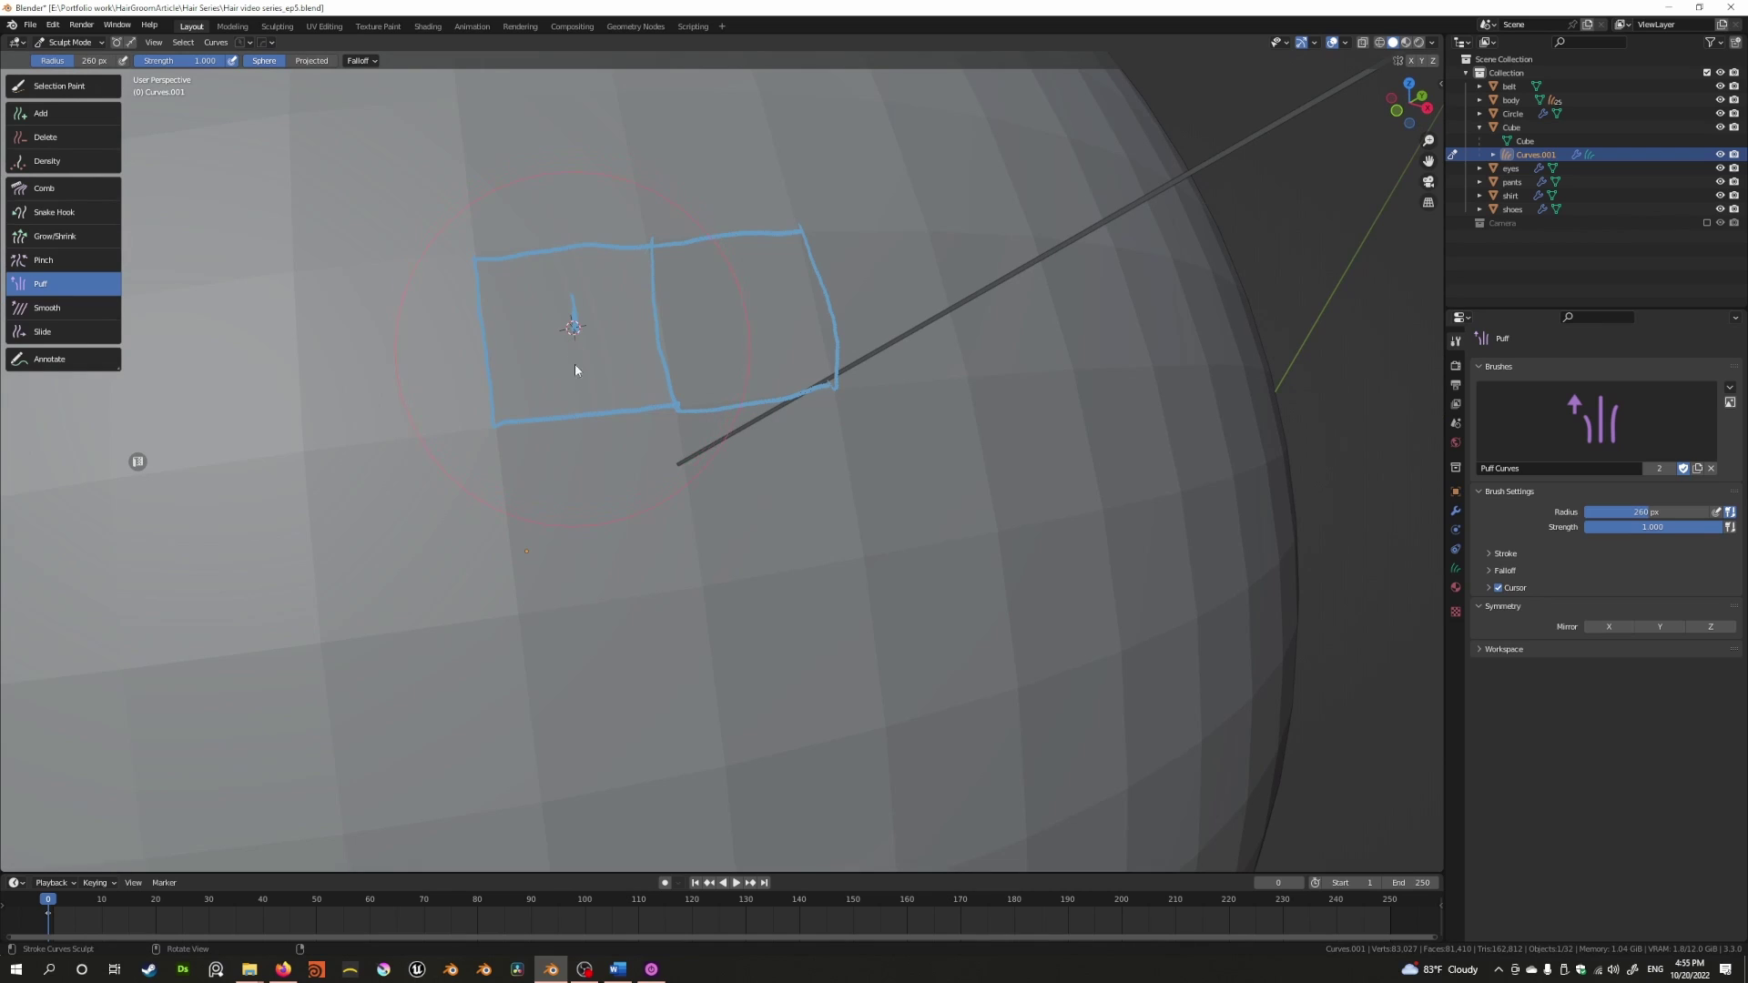
pyautogui.moveTo(516, 447); pyautogui.dragTo(718, 410, button='middle')
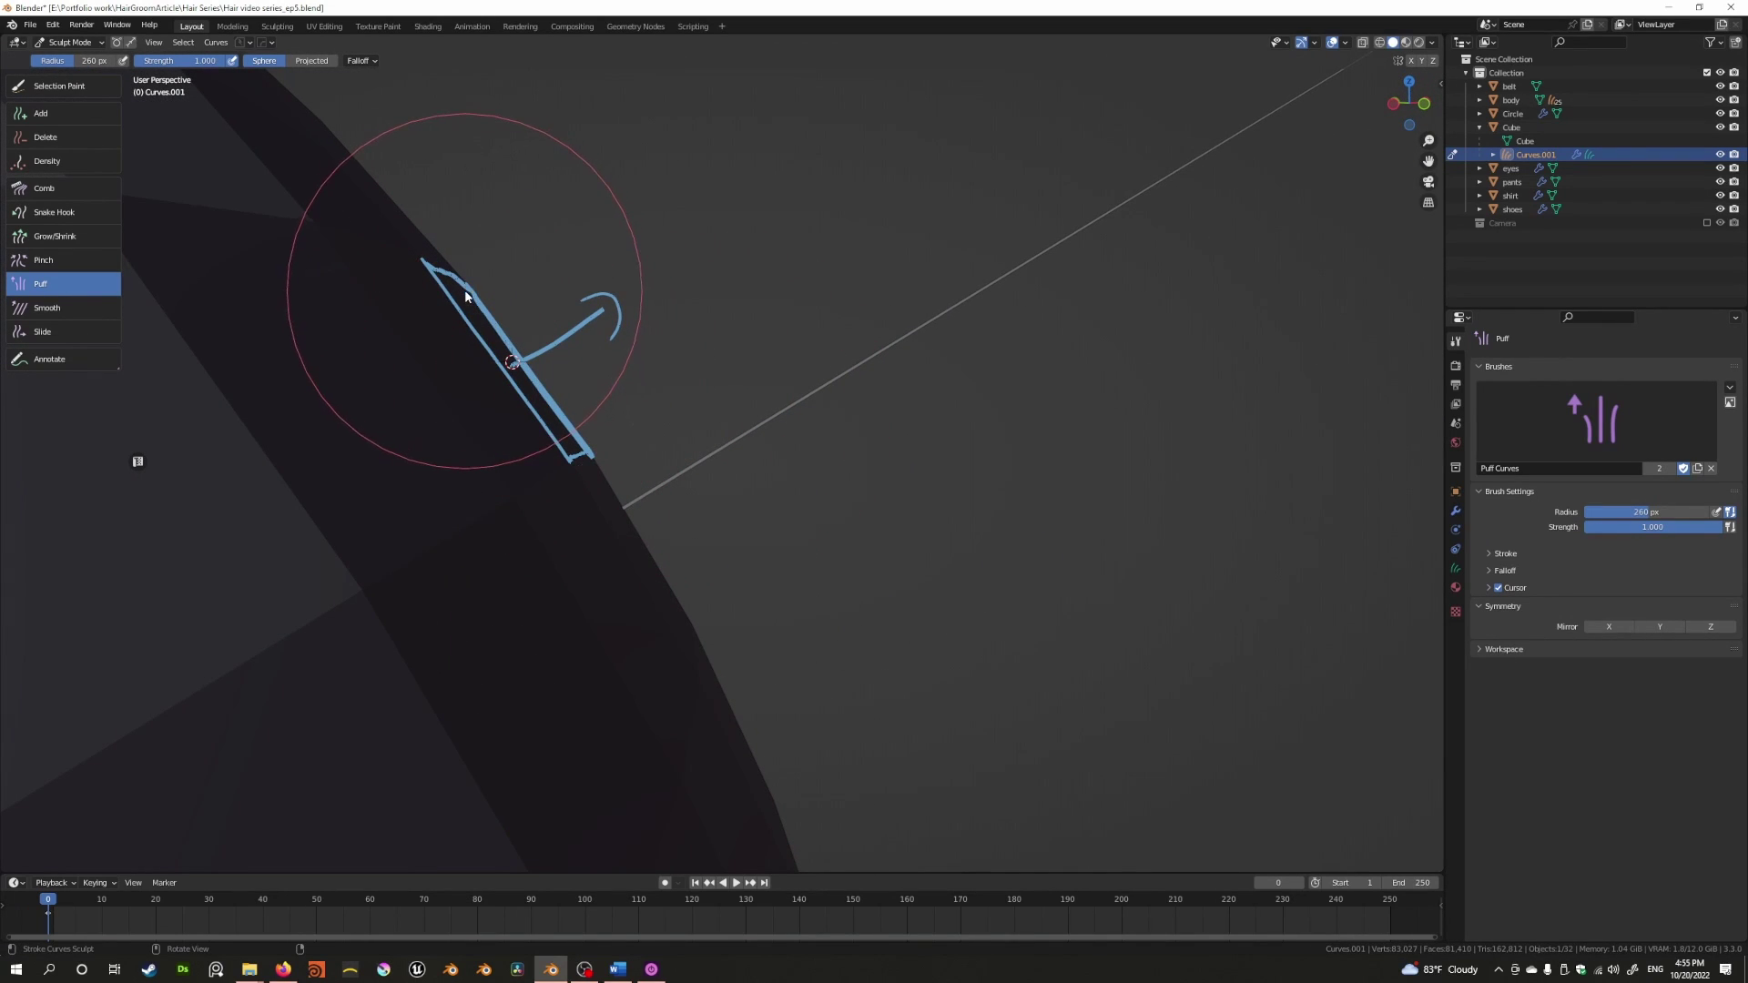
pyautogui.moveTo(464, 292)
pyautogui.mouseDown(button='middle')
pyautogui.moveTo(498, 310)
pyautogui.moveTo(484, 306)
pyautogui.mouseUp(button='middle')
pyautogui.hotkey('ctrl', 'Tab')
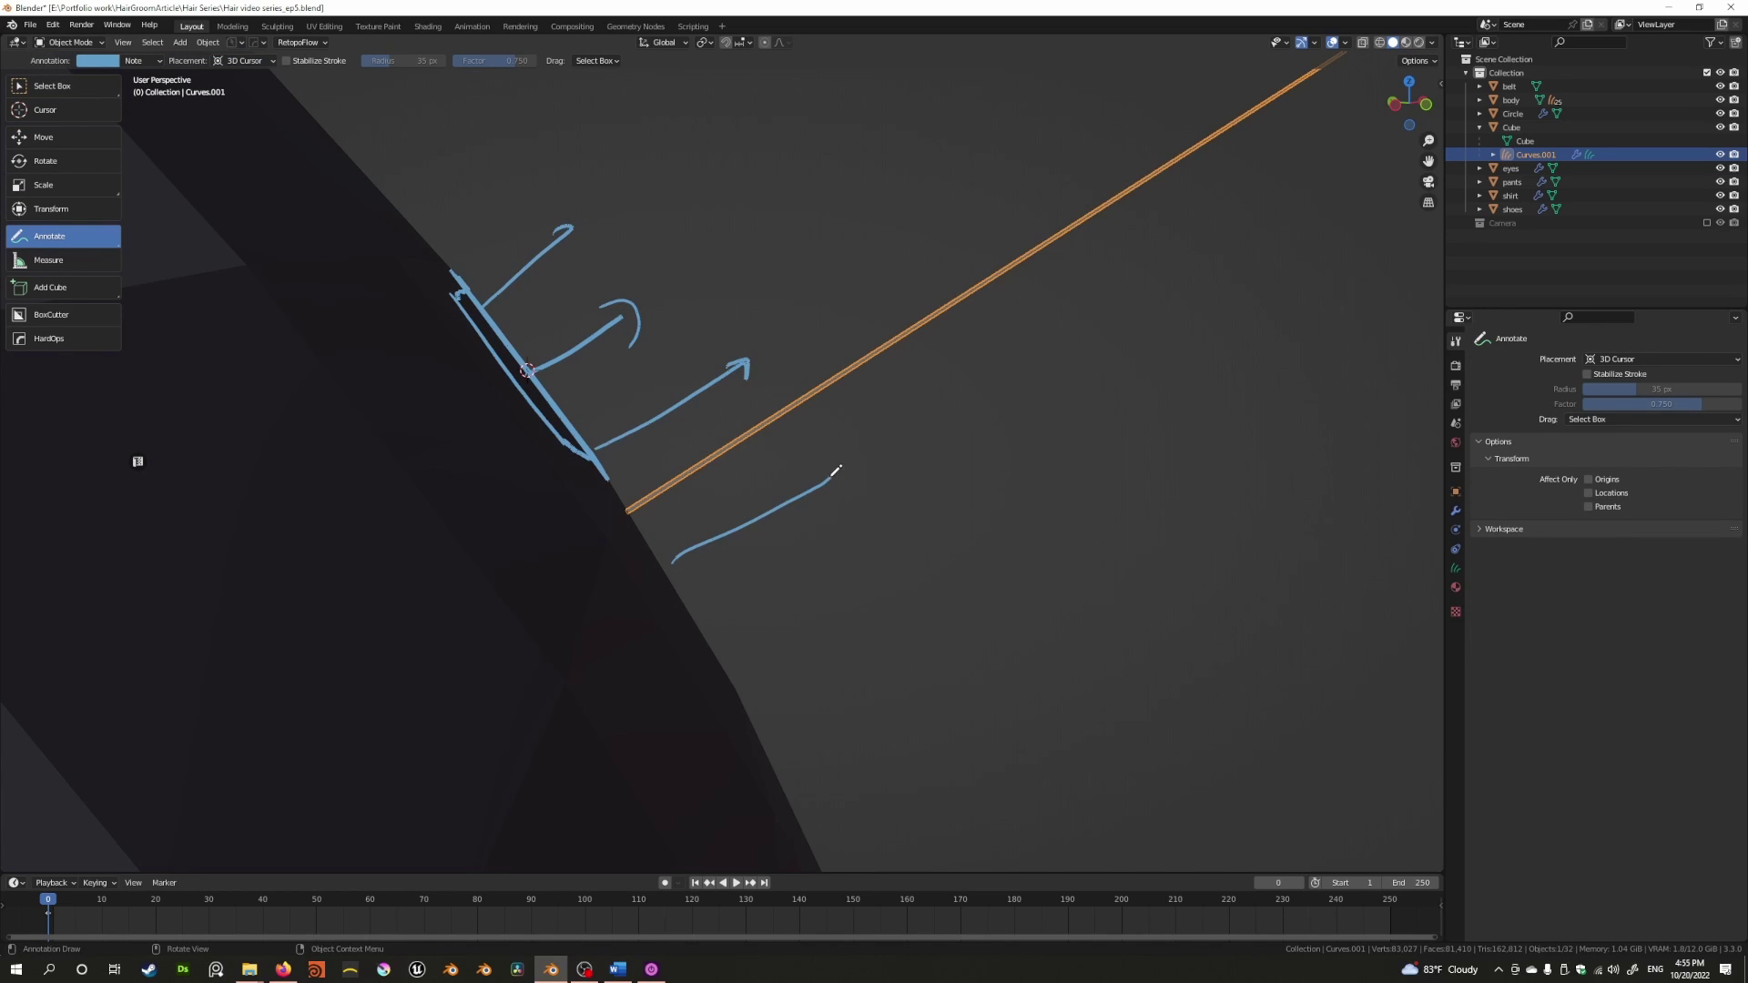
pyautogui.moveTo(730, 660); pyautogui.dragTo(898, 590)
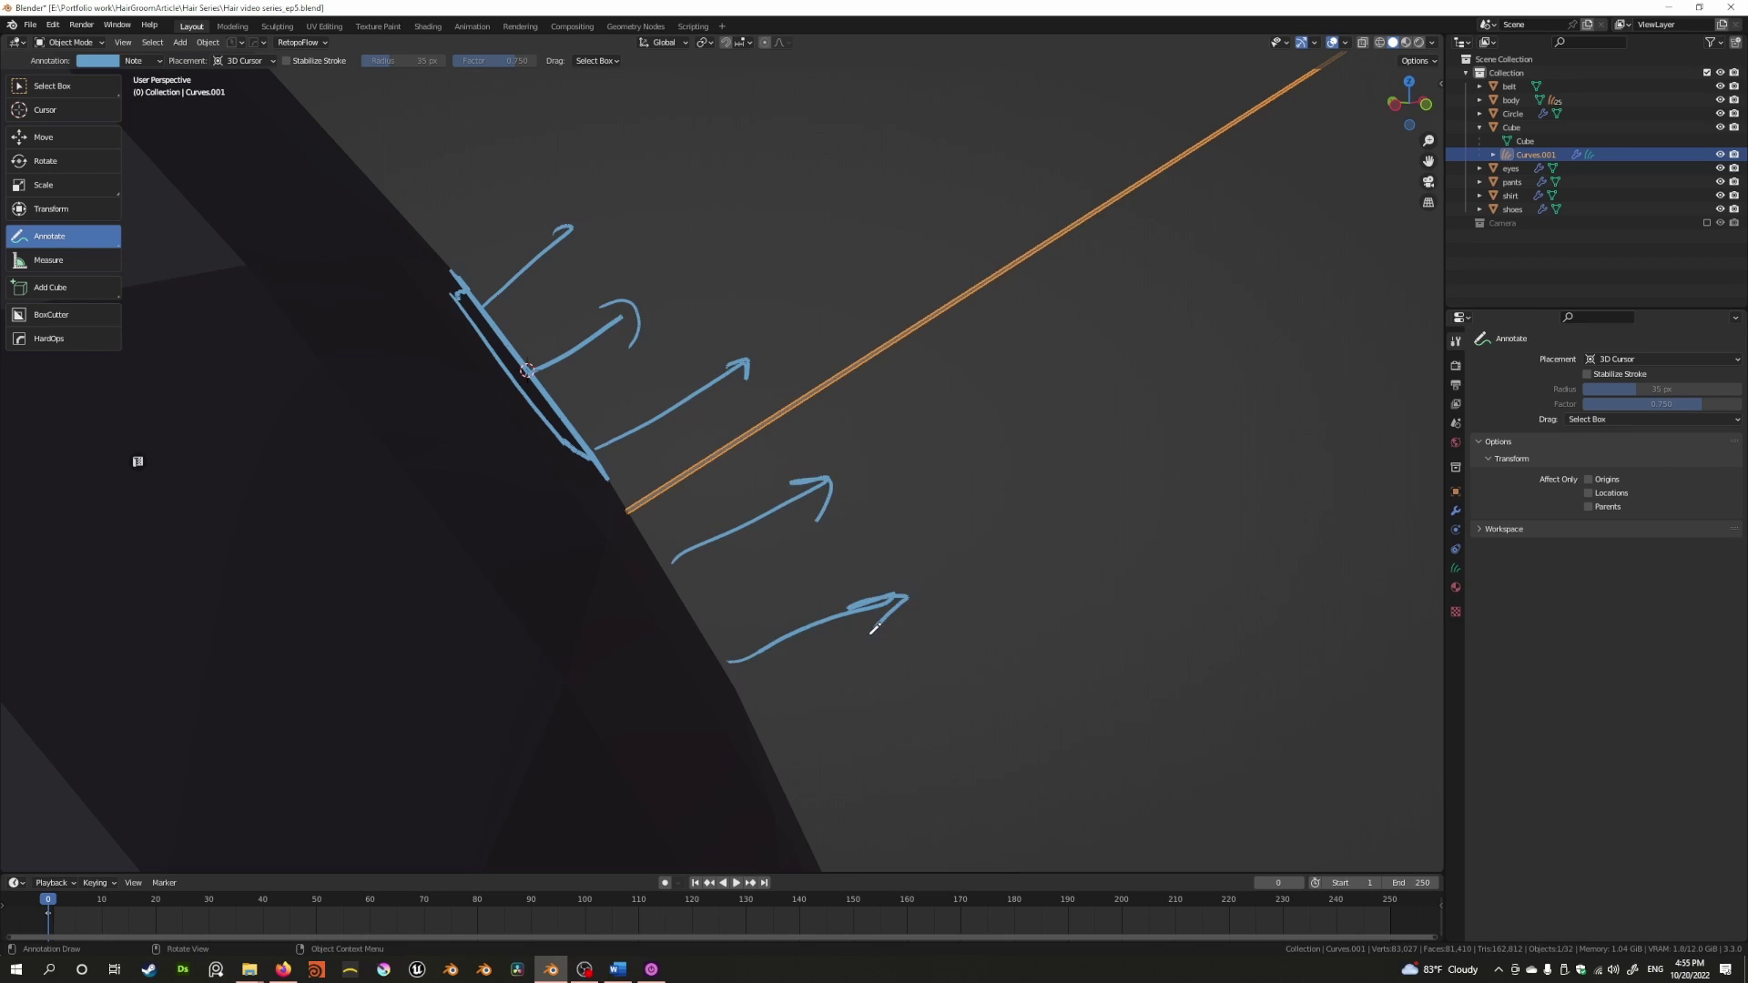
# Compare the directions of the annotated normal arrows and the straightened curve from several angles around the sphere
pyautogui.moveTo(752, 592); pyautogui.dragTo(570, 475, button='middle')
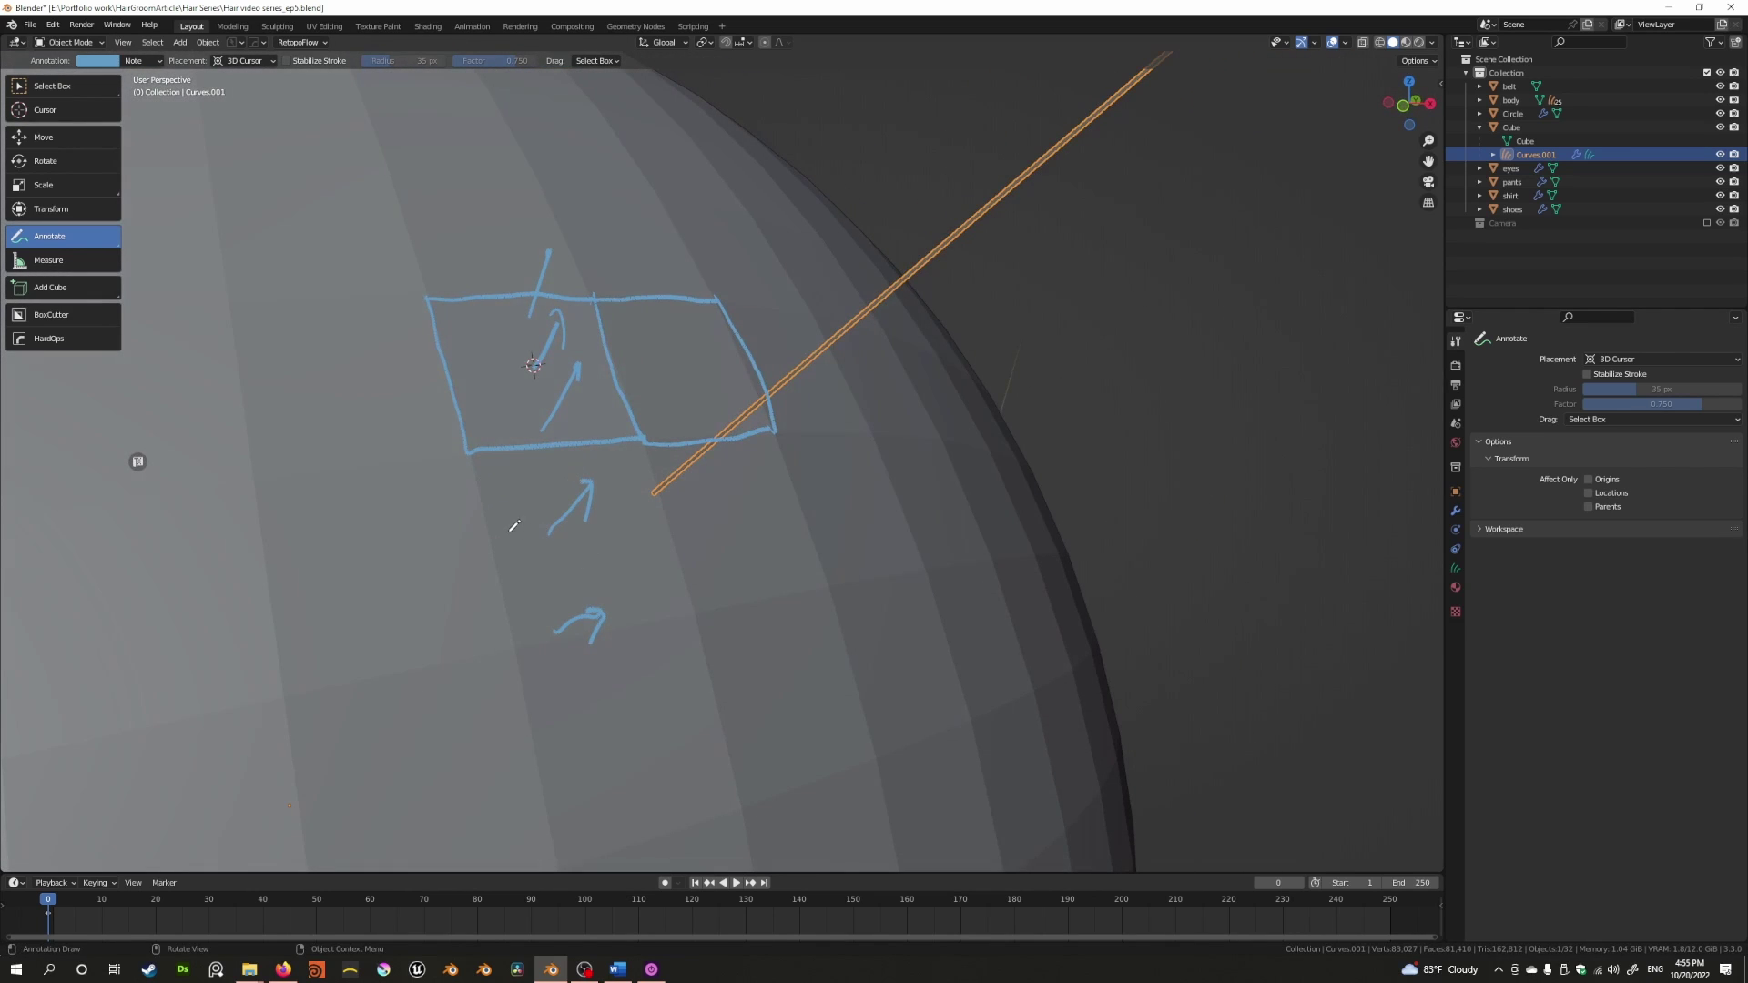
pyautogui.moveTo(514, 526); pyautogui.dragTo(724, 504, button='middle')
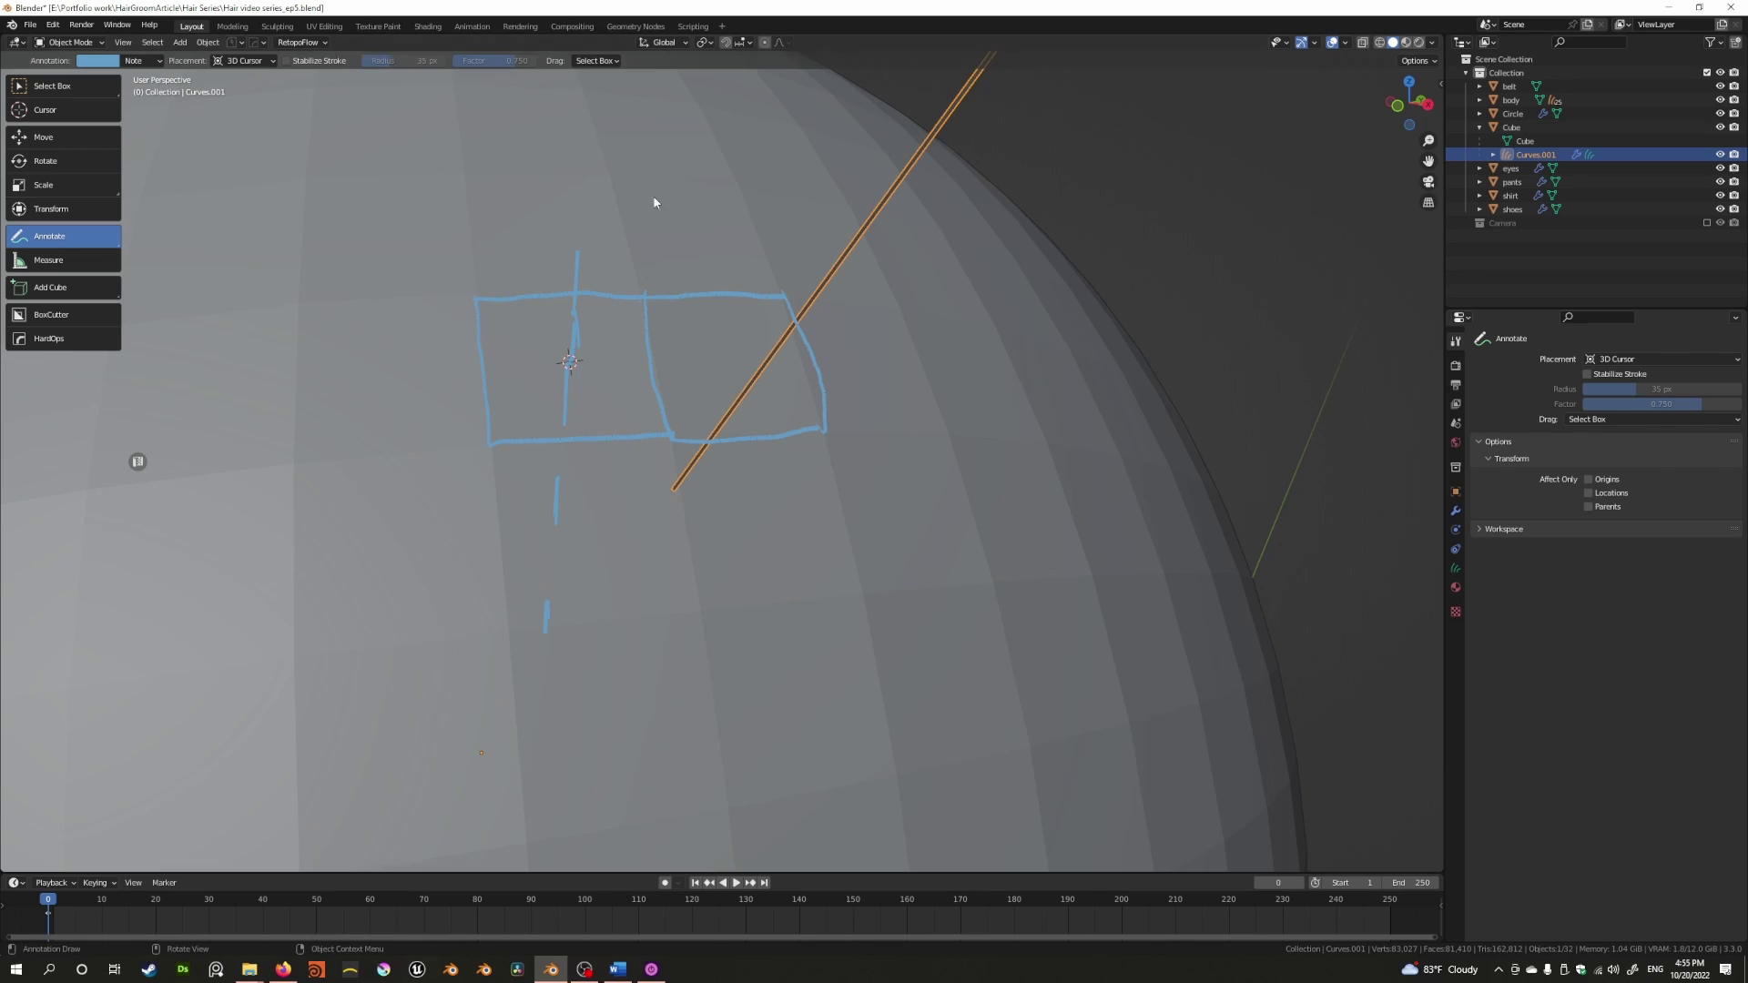
pyautogui.moveTo(644, 345)
pyautogui.mouseDown(button='middle')
pyautogui.moveTo(819, 429)
pyautogui.moveTo(601, 496)
pyautogui.moveTo(699, 499)
pyautogui.mouseUp(button='middle')
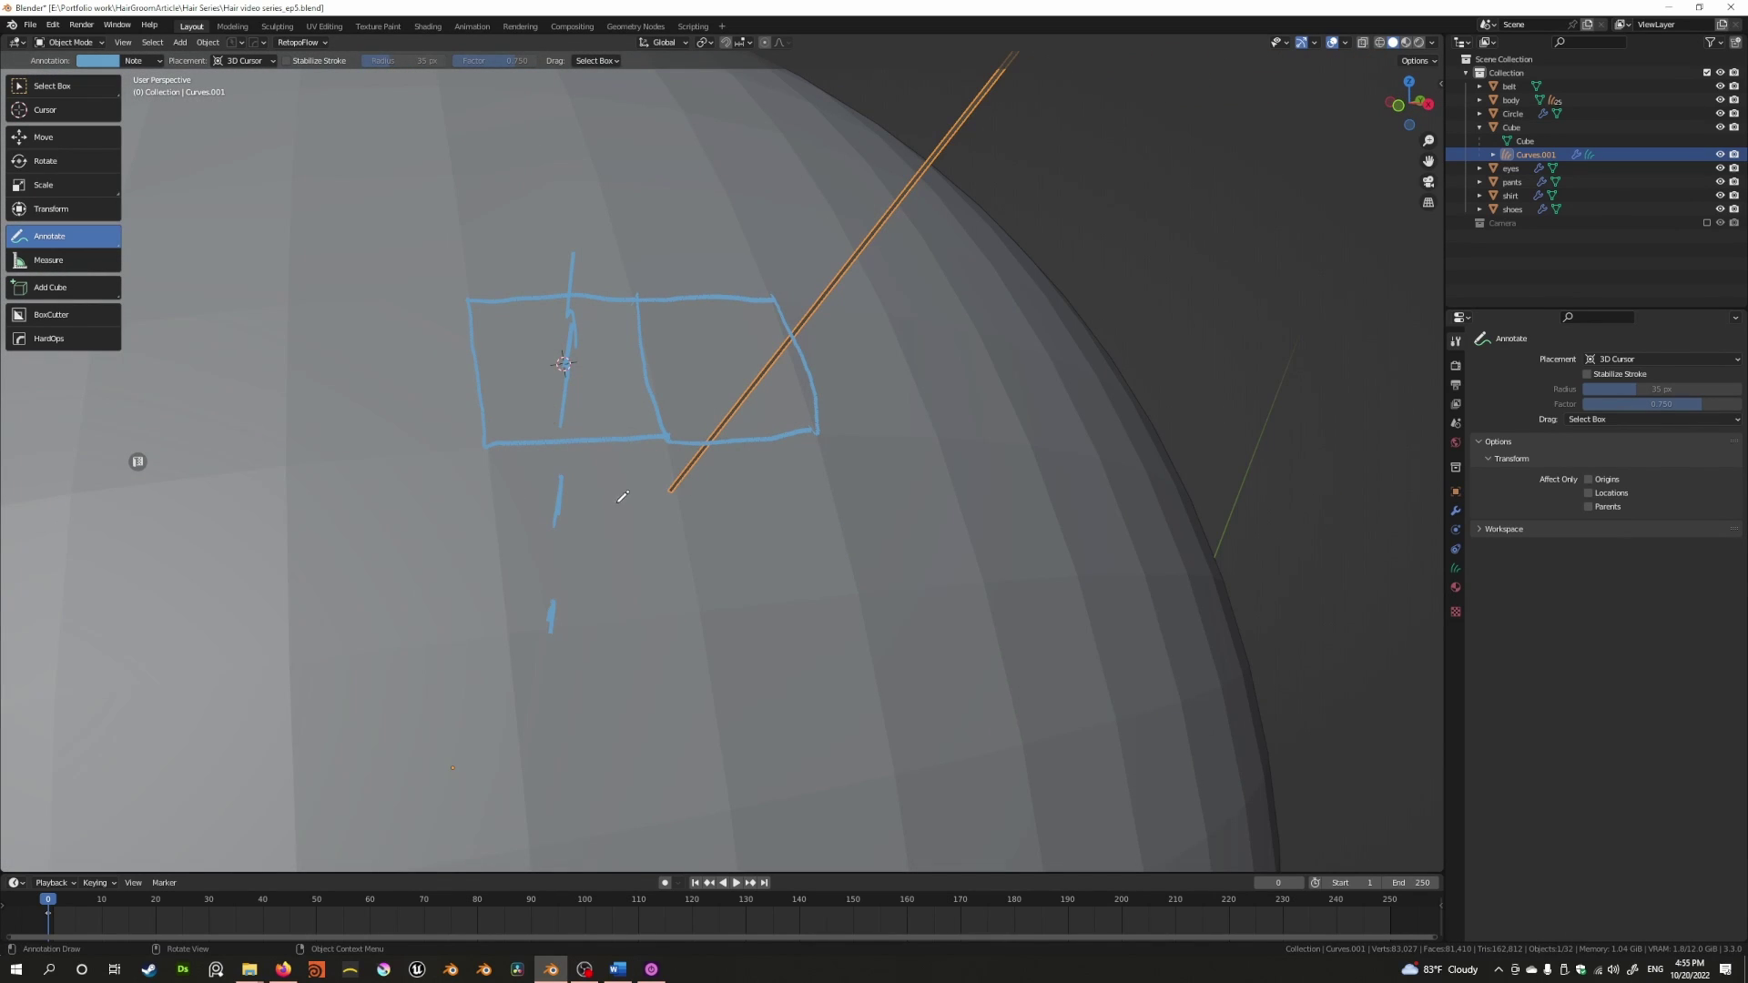
pyautogui.moveTo(572, 260)
pyautogui.mouseDown(button='middle')
pyautogui.moveTo(624, 491)
pyautogui.moveTo(589, 469)
pyautogui.mouseUp(button='middle')
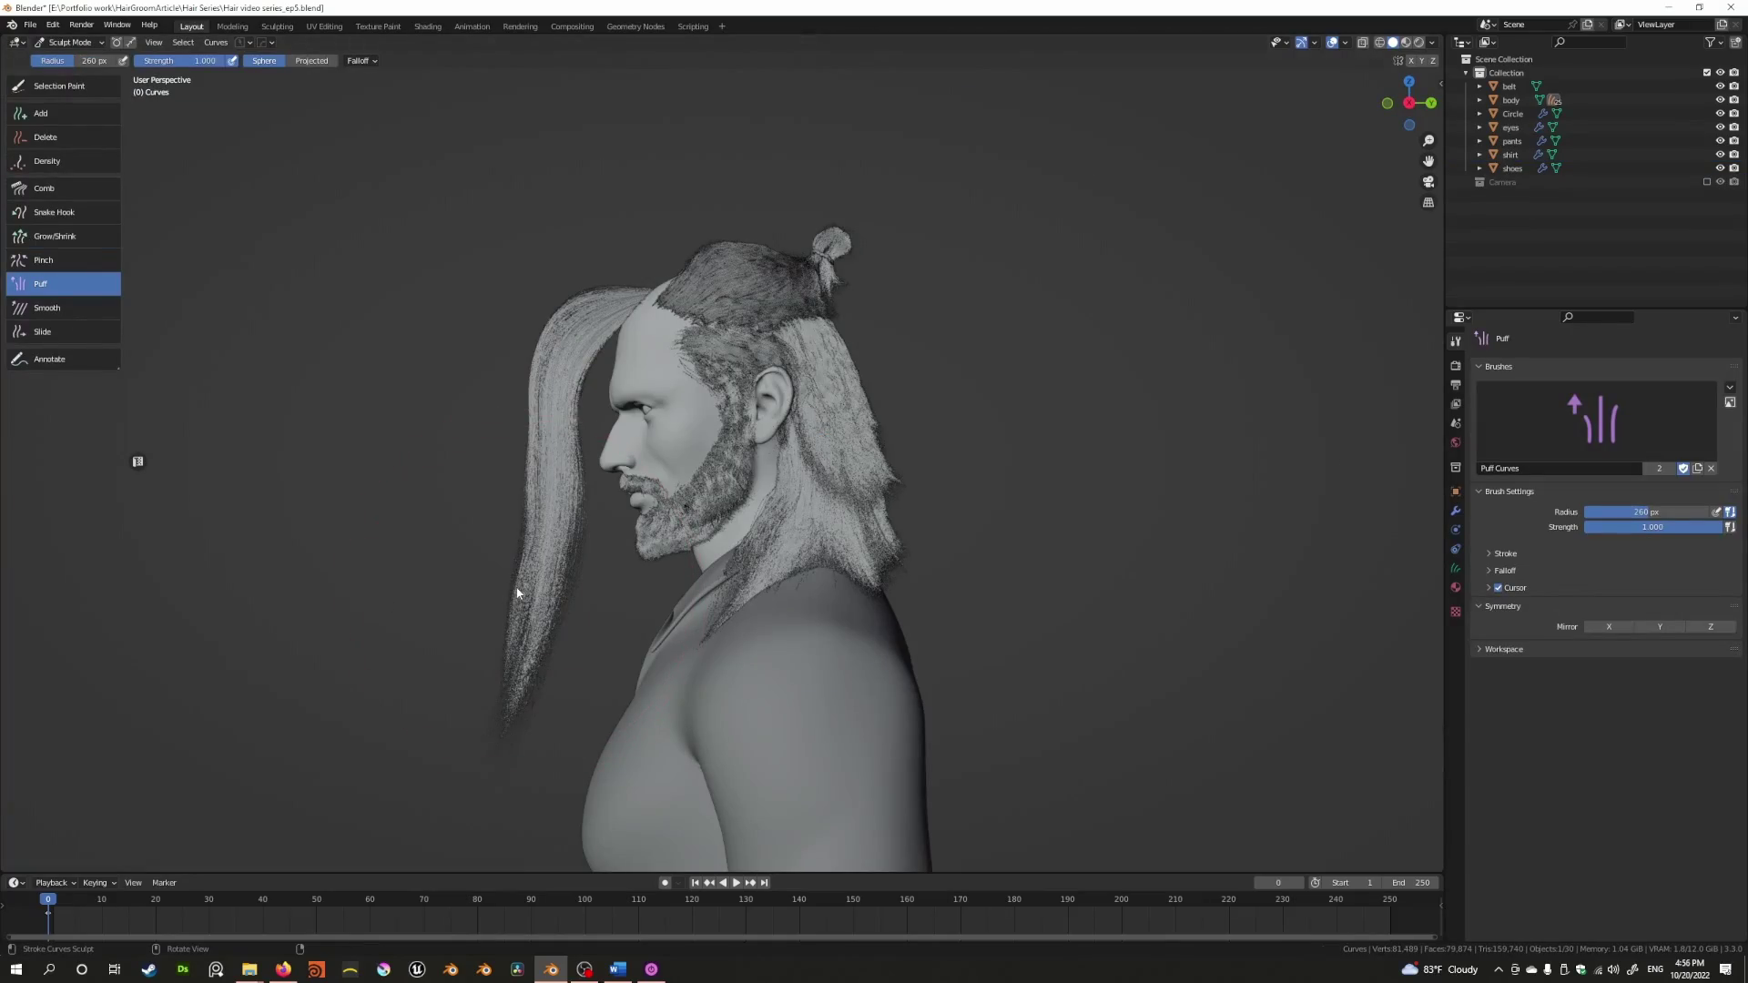
pyautogui.moveTo(511, 401)
pyautogui.mouseDown()
pyautogui.moveTo(565, 332)
pyautogui.moveTo(574, 356)
pyautogui.mouseUp()
pyautogui.moveTo(573, 351)
pyautogui.keyDown('shift'); pyautogui.mouseDown(button='middle')
pyautogui.moveTo(631, 498)
pyautogui.moveTo(582, 314)
pyautogui.moveTo(516, 289)
pyautogui.moveTo(605, 415)
pyautogui.moveTo(650, 387)
pyautogui.mouseUp(button='middle'); pyautogui.keyUp('shift')
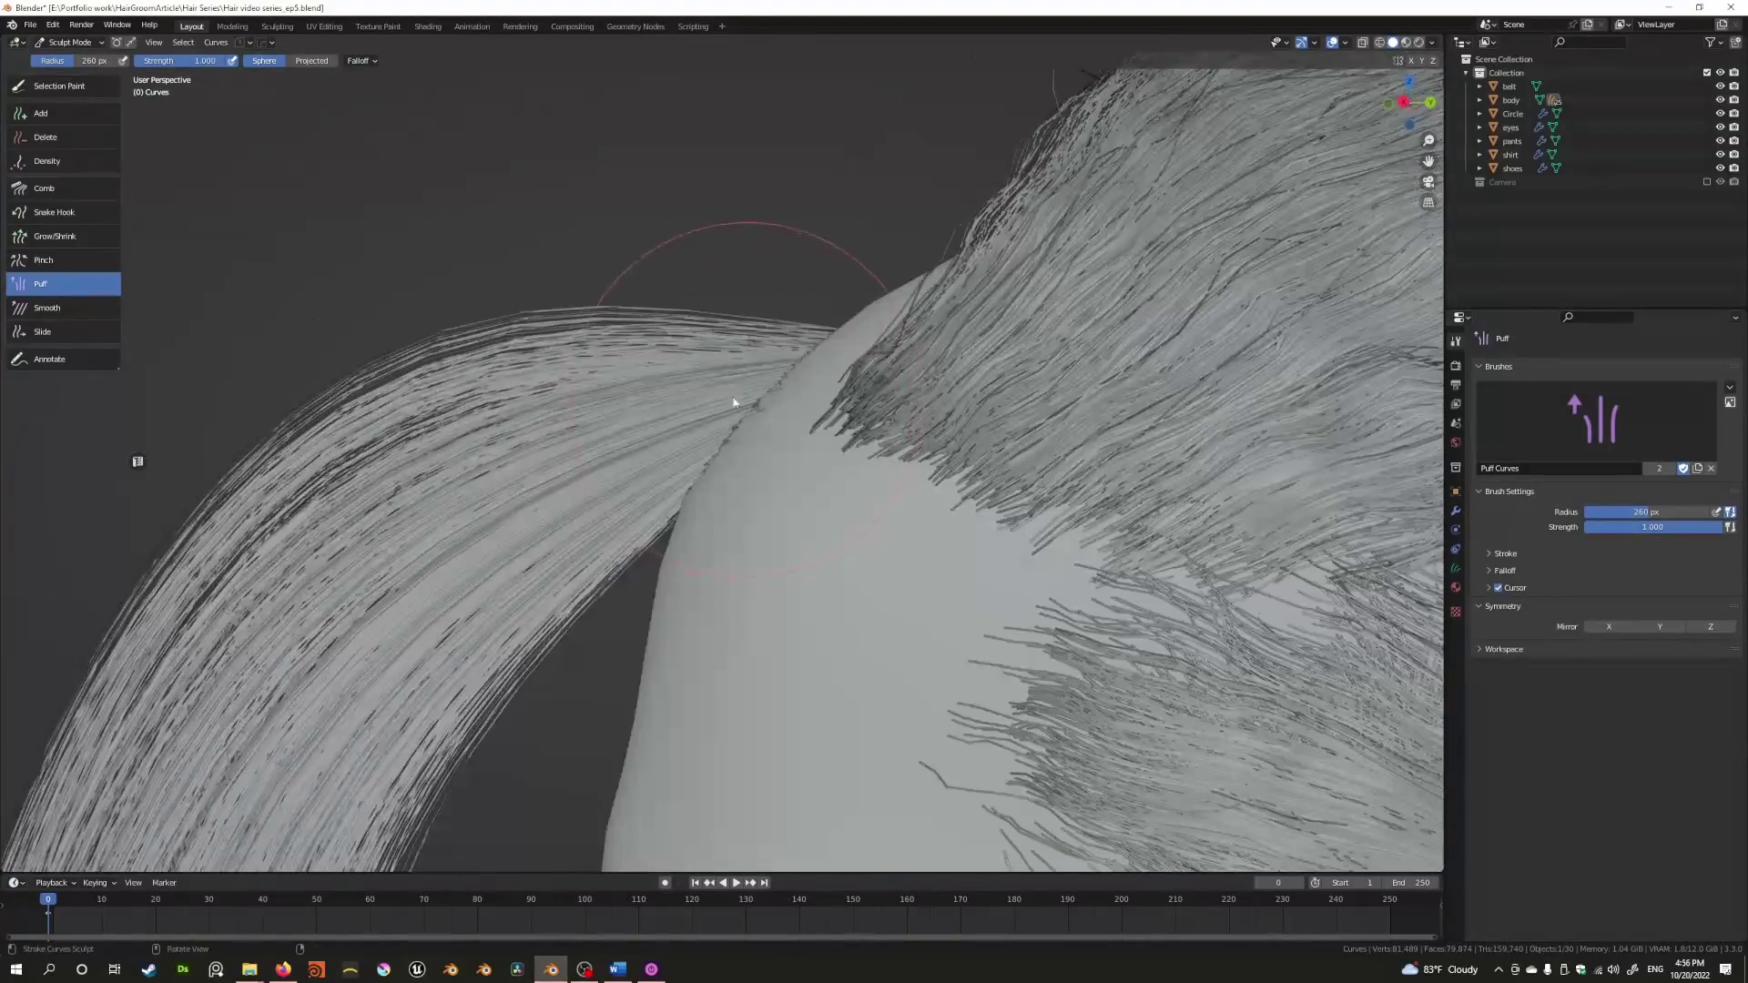
# Puff the head's front strands outward from the scalp at radius 260 px and strength 1.000, and inspect them from the side and front
pyautogui.moveTo(660, 382)
pyautogui.mouseDown()
pyautogui.moveTo(689, 358)
pyautogui.moveTo(682, 452)
pyautogui.moveTo(643, 429)
pyautogui.moveTo(632, 500)
pyautogui.mouseUp()
pyautogui.scroll(-8, 631, 499)
pyautogui.moveTo(632, 500)
pyautogui.mouseDown(button='middle')
pyautogui.moveTo(795, 483)
pyautogui.moveTo(906, 519)
pyautogui.moveTo(351, 324)
pyautogui.mouseUp(button='middle')
pyautogui.scroll(3, 517, 293)
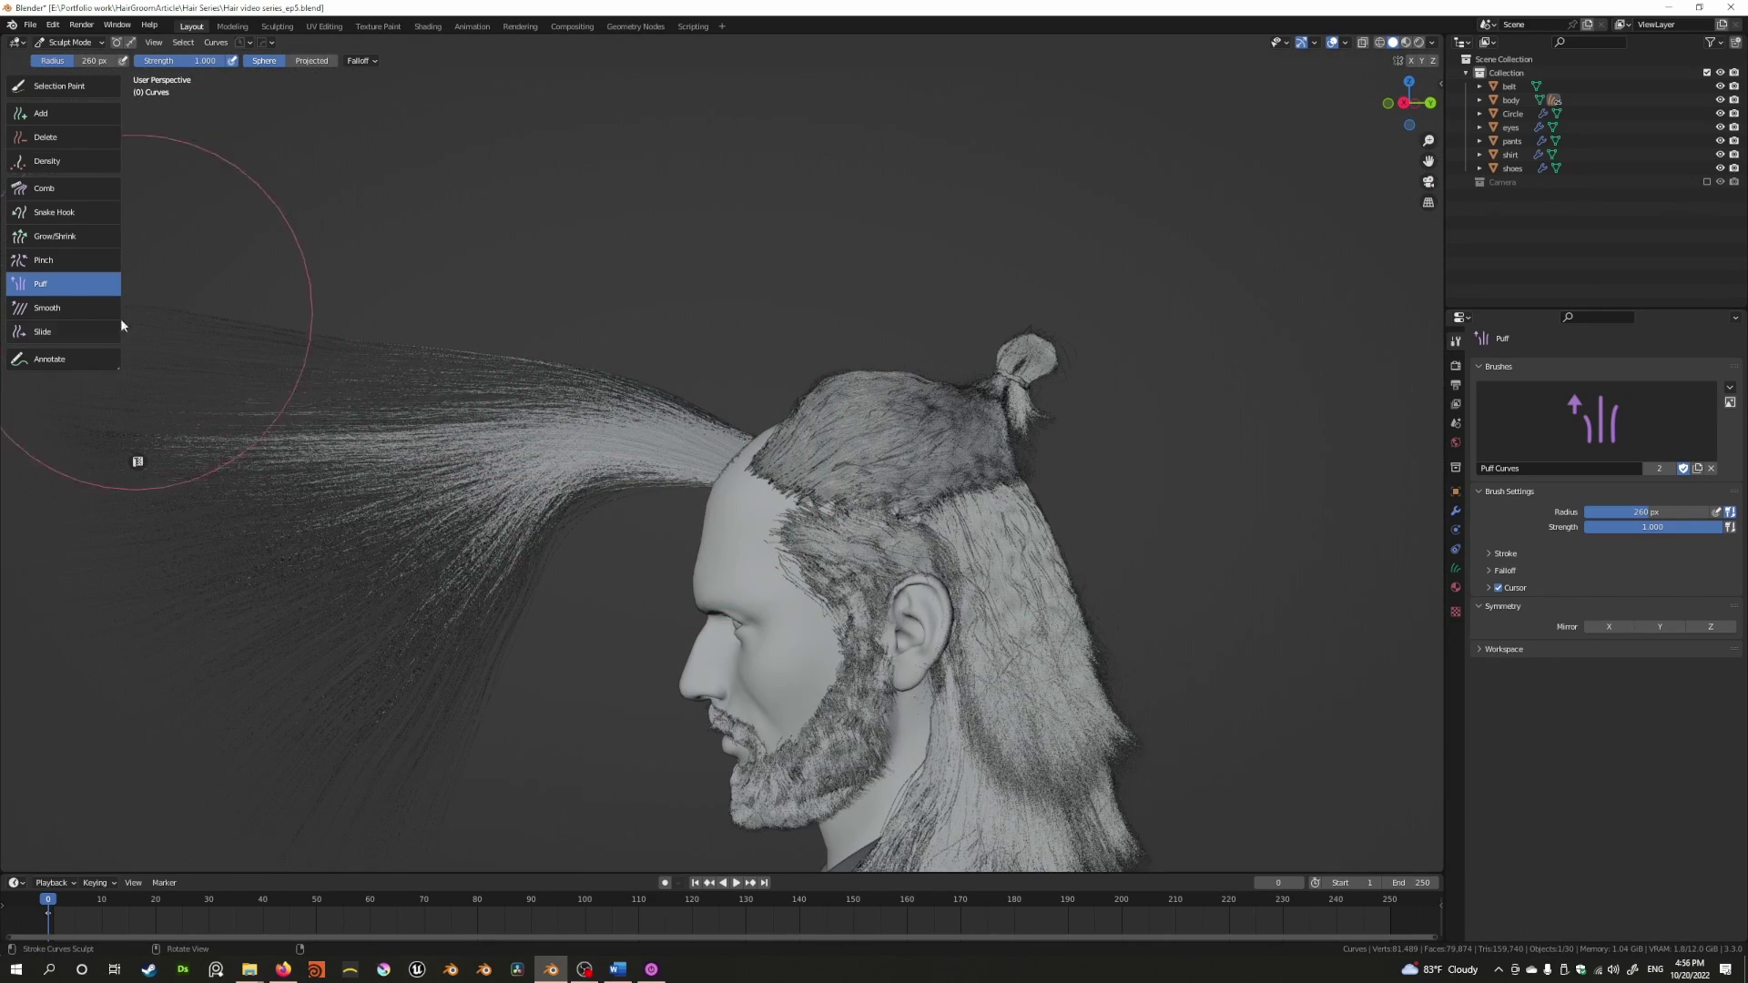
pyautogui.moveTo(675, 259)
pyautogui.mouseDown(button='middle')
pyautogui.moveTo(872, 415)
pyautogui.moveTo(644, 344)
pyautogui.moveTo(655, 328)
pyautogui.mouseUp(button='middle')
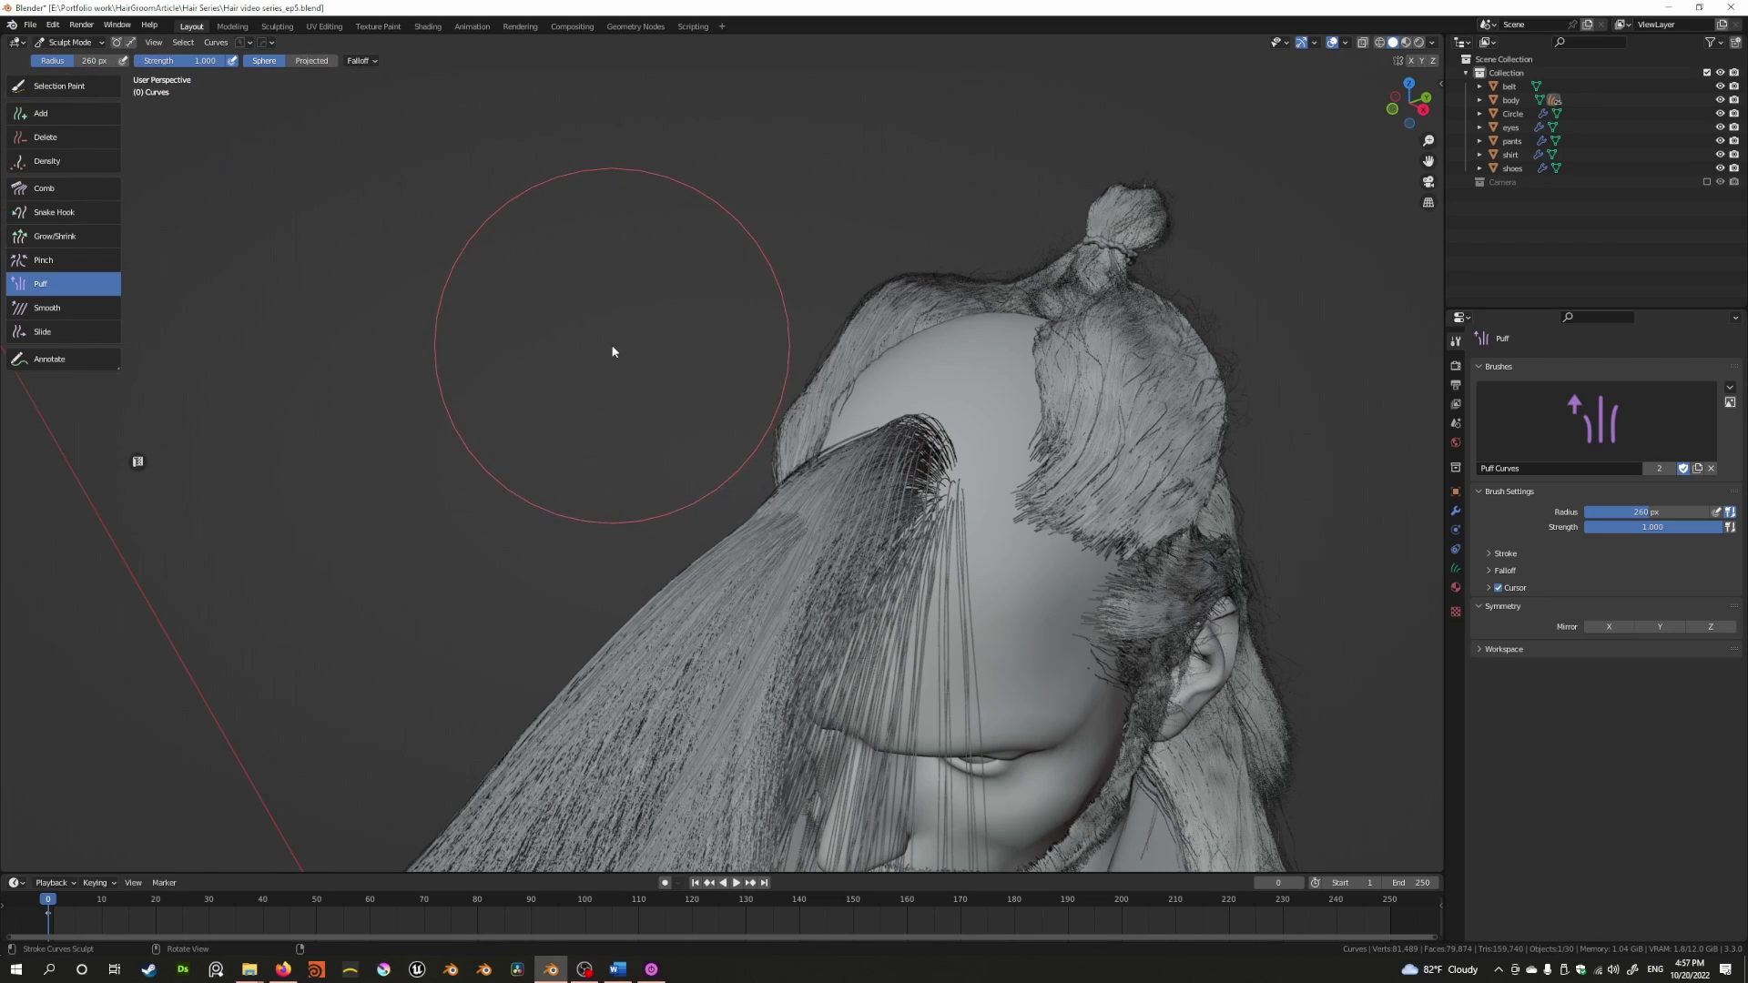
pyautogui.moveTo(613, 360); pyautogui.dragTo(570, 337, button='middle')
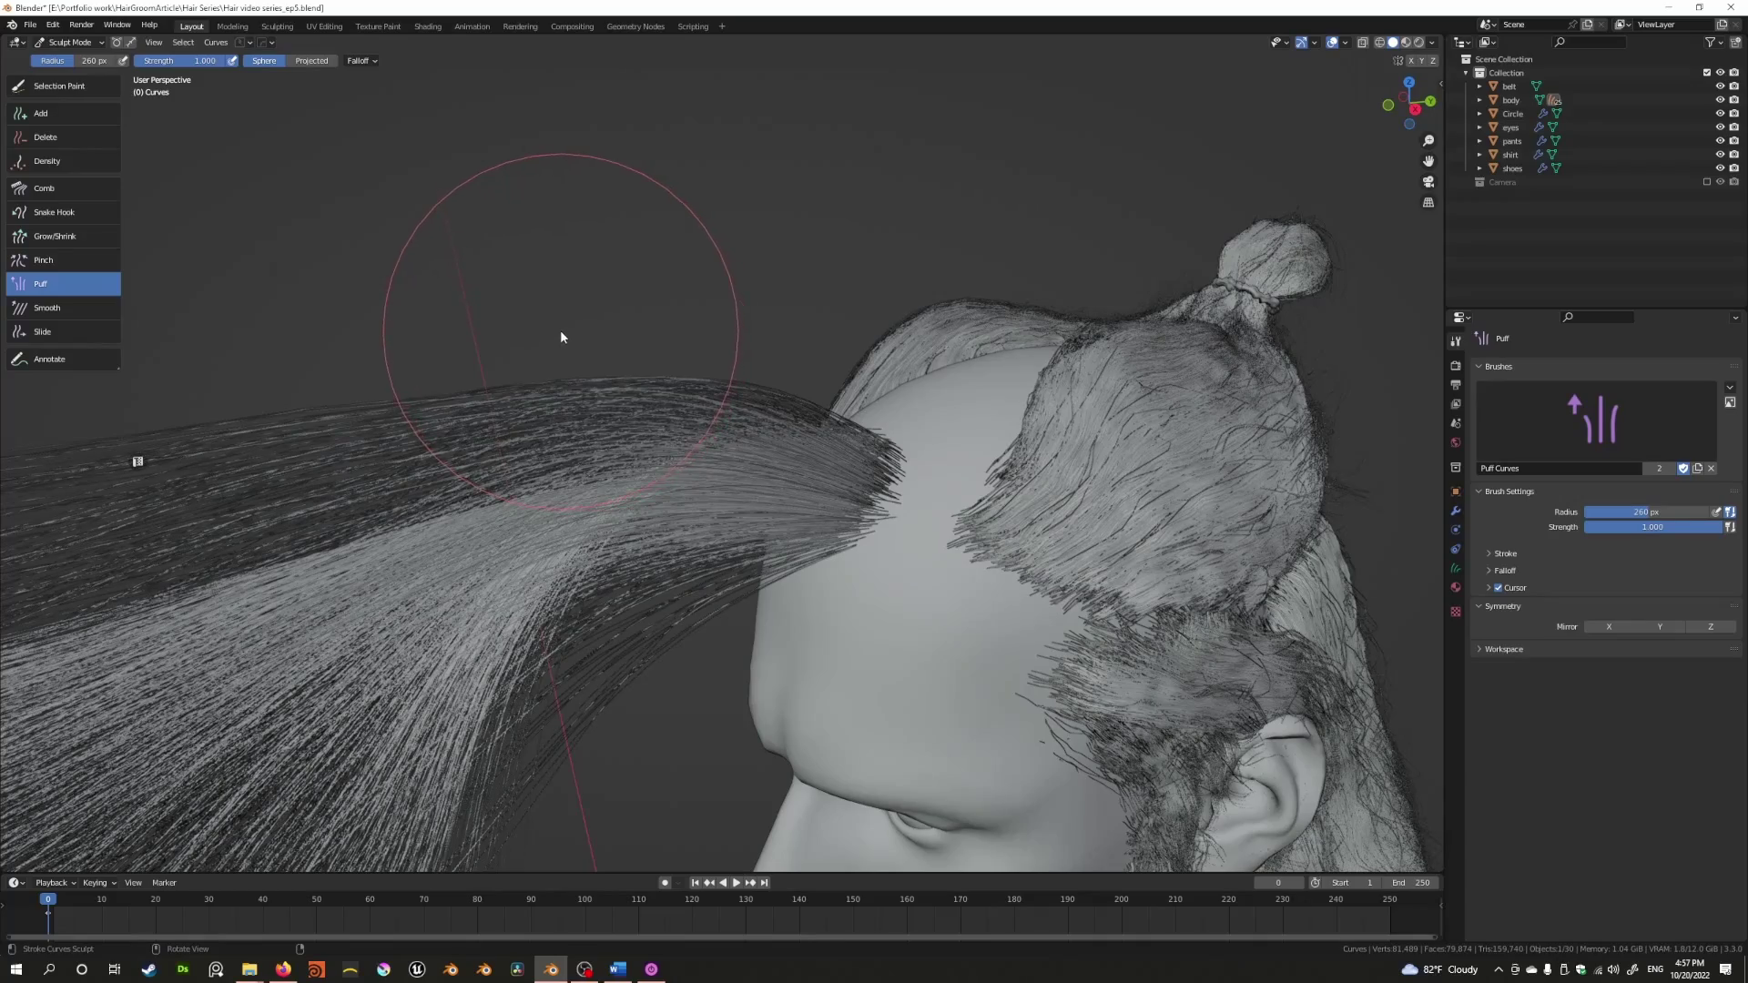